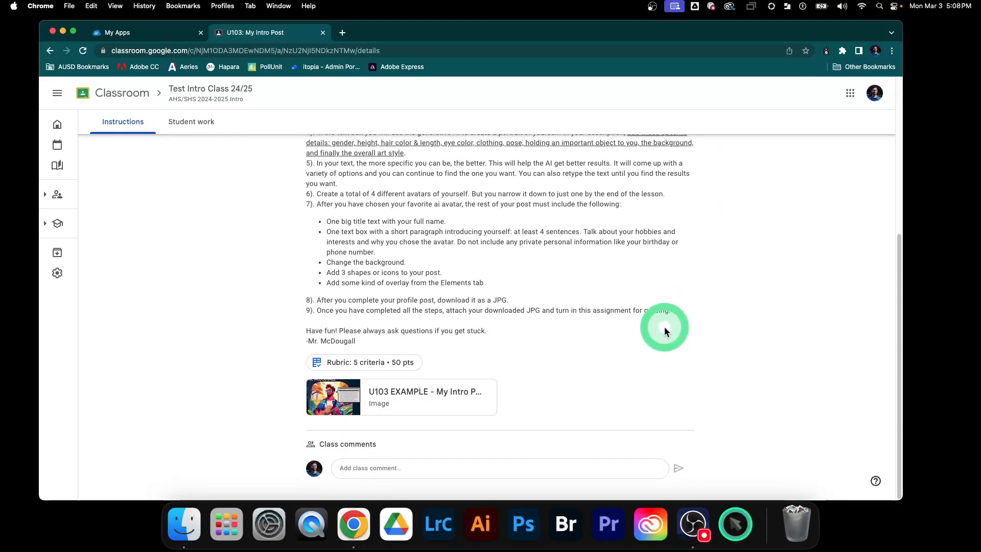
# - View the attached intro post example image, close it, and return to the start of the assignment instructions
pyautogui.click(440, 391)
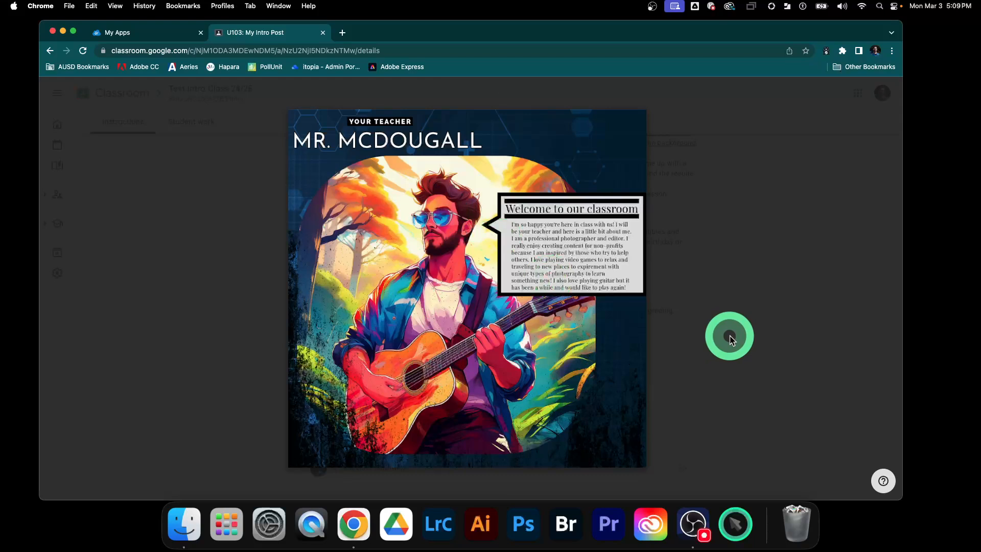
pyautogui.click(758, 351)
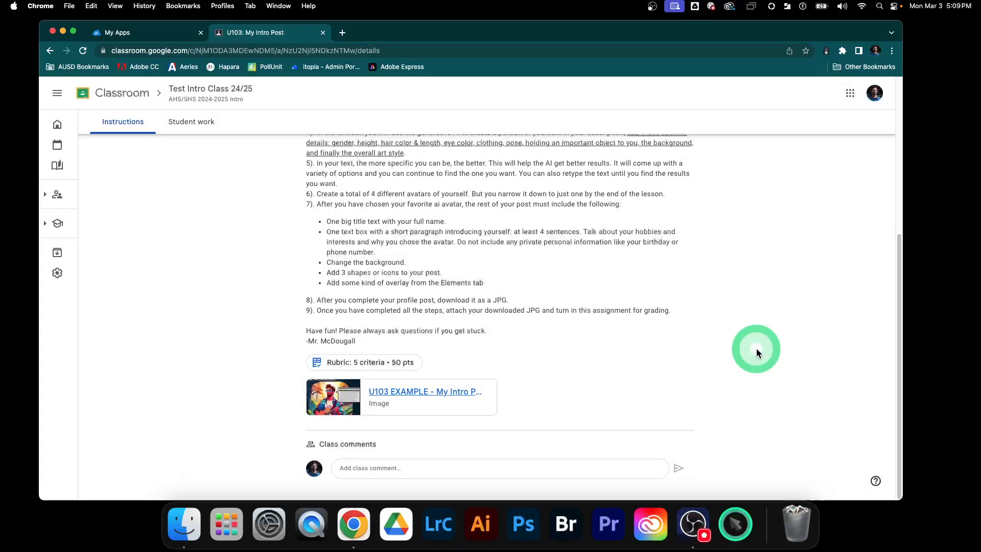
pyautogui.scroll(5, 755, 349)
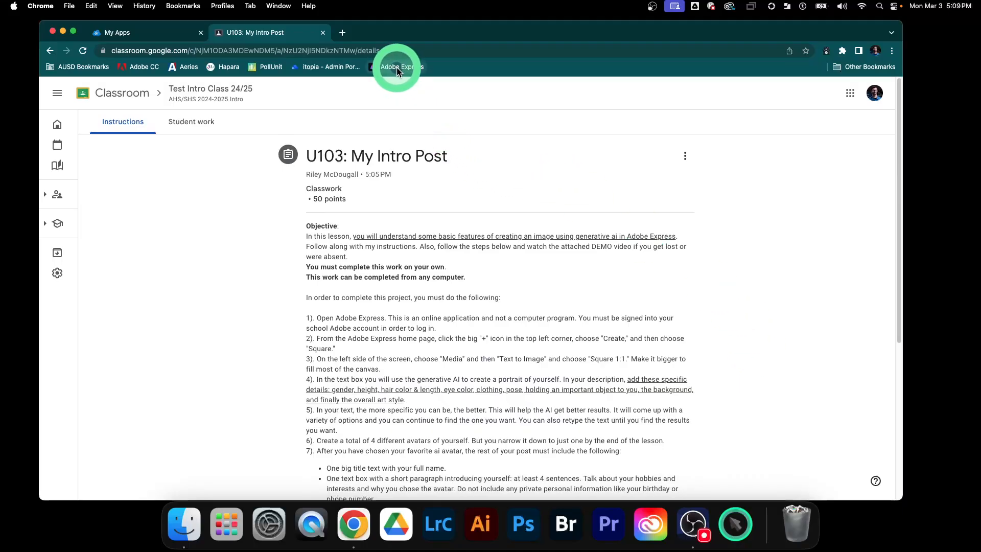
# - Open Adobe Creative Cloud from the ClassLink LaunchPad, continue past the request notice, and go to the Adobe home page
pyautogui.click(342, 33)
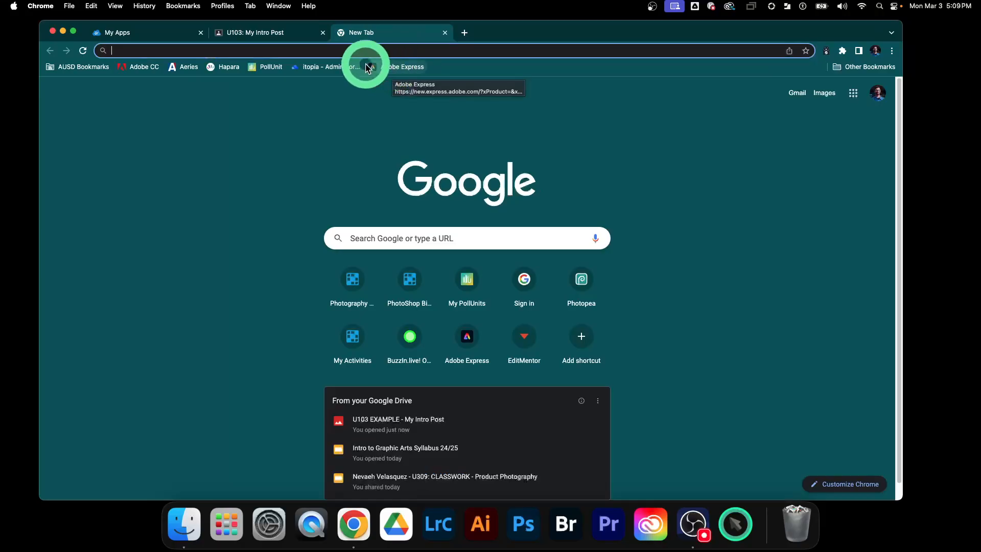
pyautogui.click(386, 67)
pyautogui.click(156, 33)
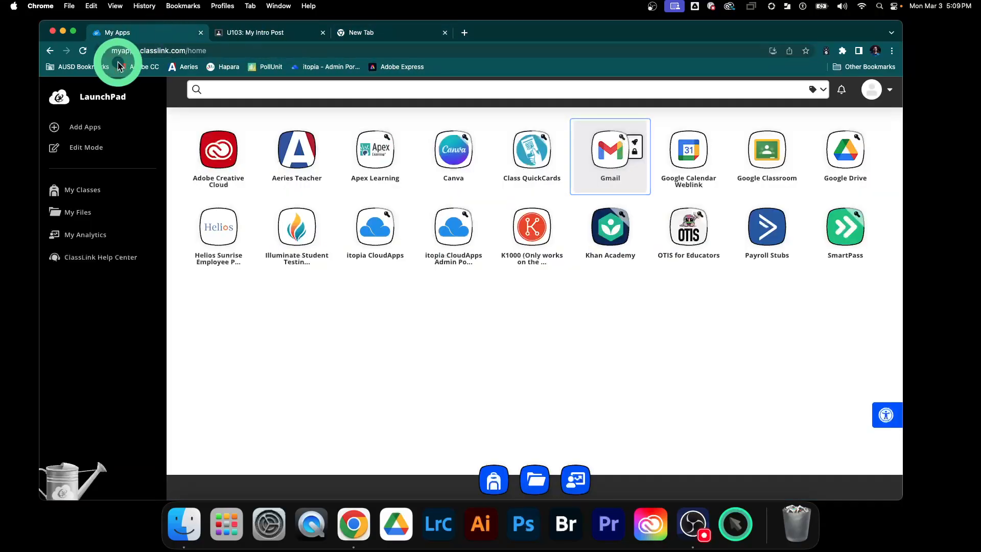
pyautogui.click(214, 159)
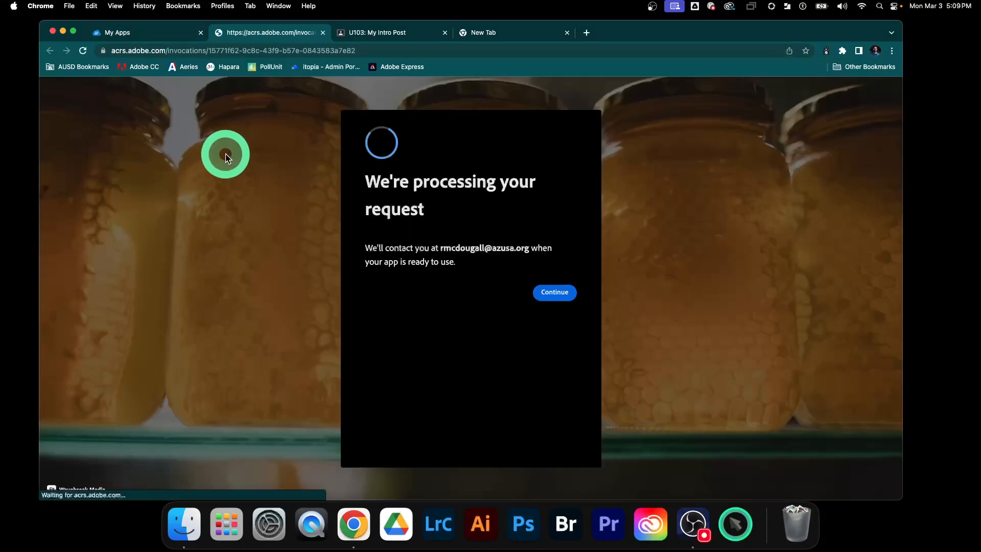
pyautogui.click(554, 294)
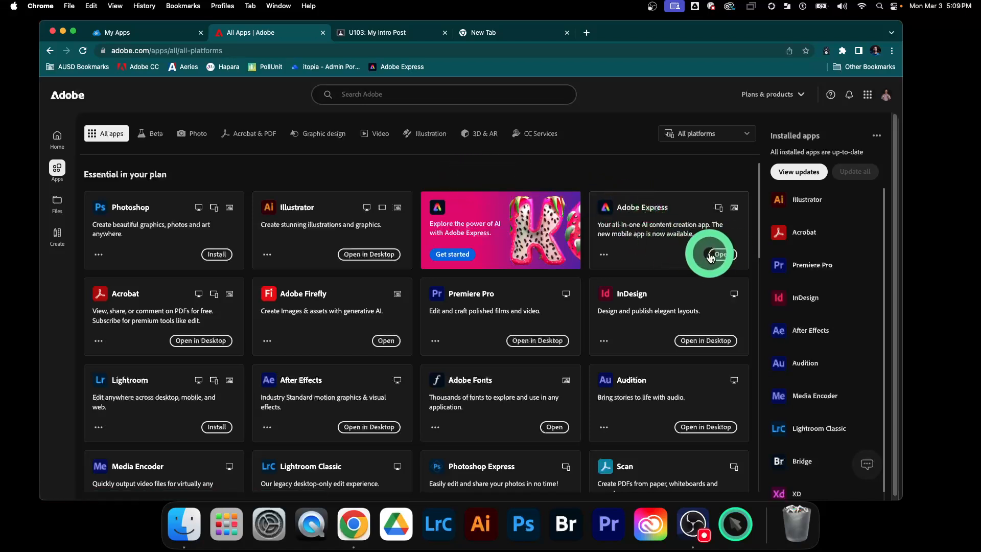
pyautogui.click(57, 138)
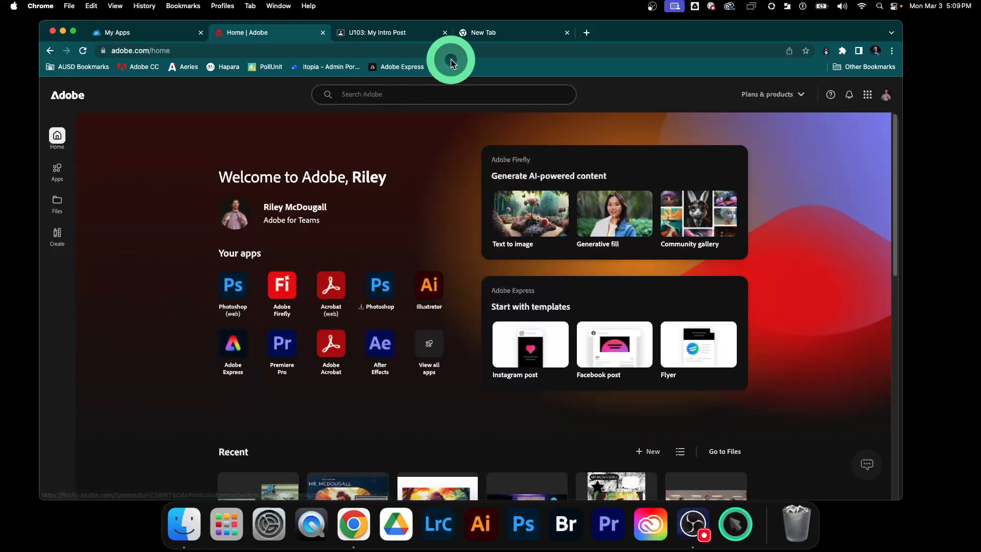
# - Open the bookmarked Adobe Express site in the empty browser tab and look over the project types on its home page
pyautogui.click(470, 32)
pyautogui.click(401, 67)
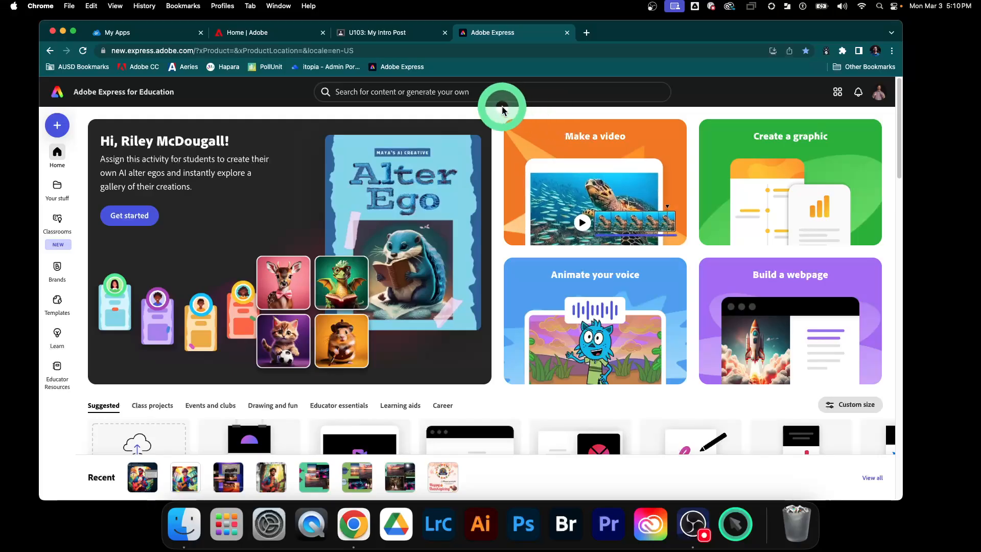
pyautogui.scroll(-5, 501, 121)
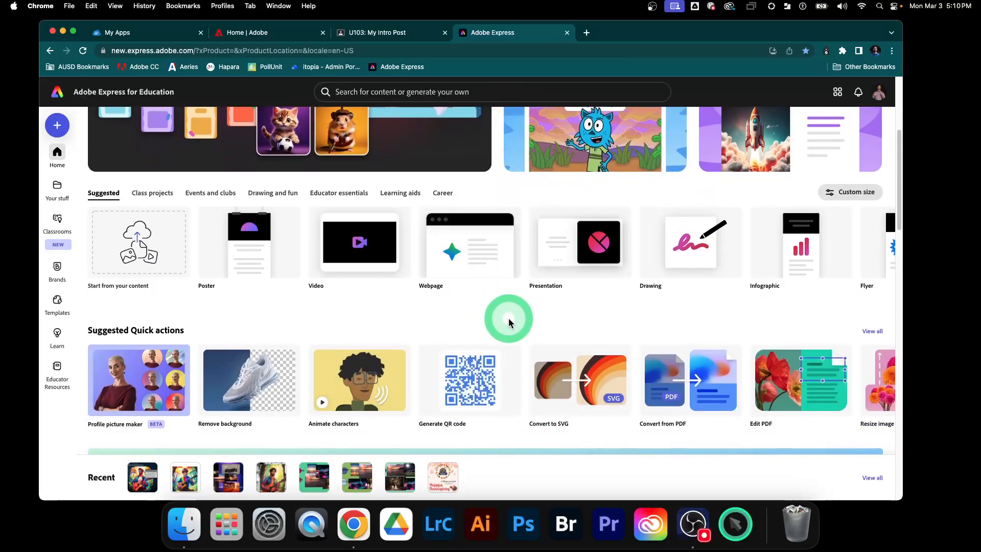
pyautogui.moveTo(758, 263)
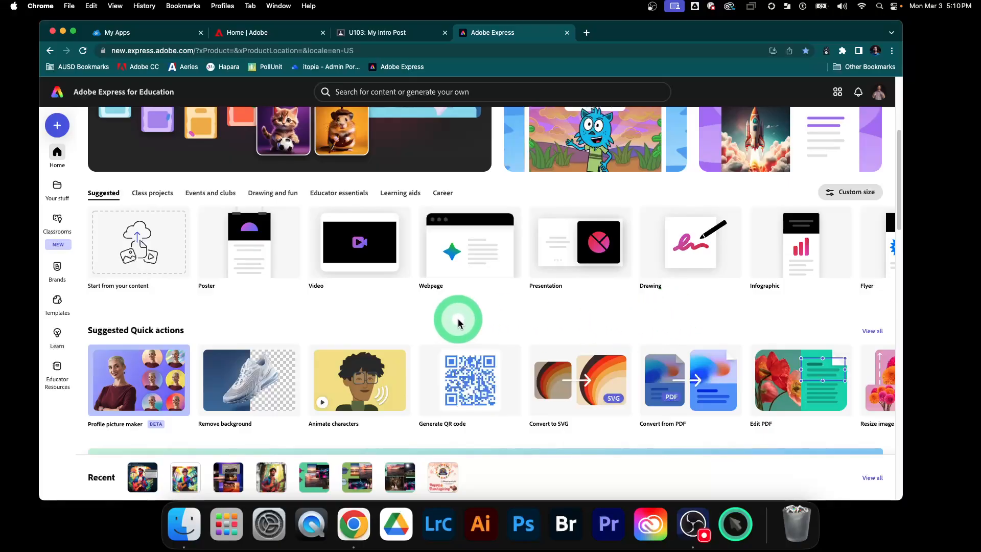
pyautogui.moveTo(361, 269)
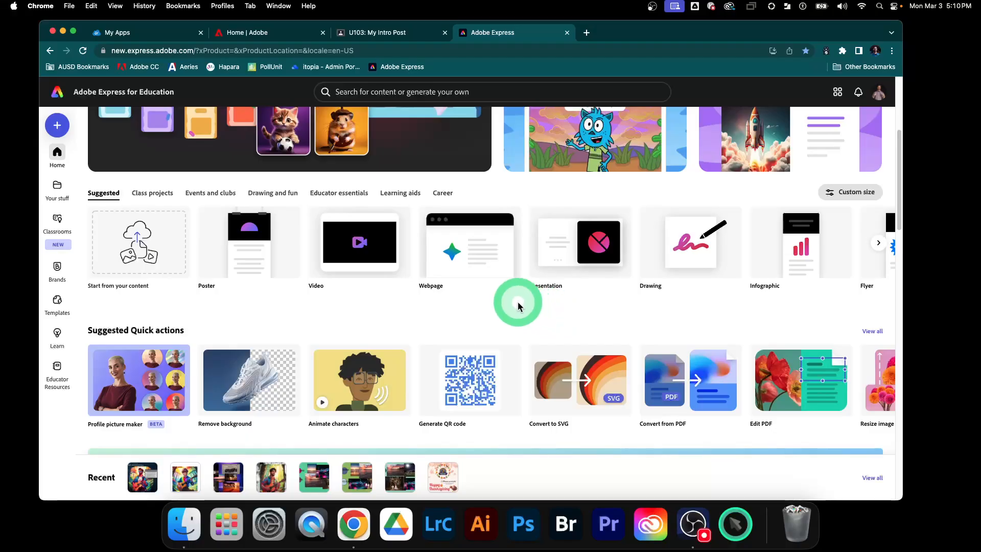
pyautogui.scroll(2, 519, 306)
pyautogui.scroll(2, 516, 302)
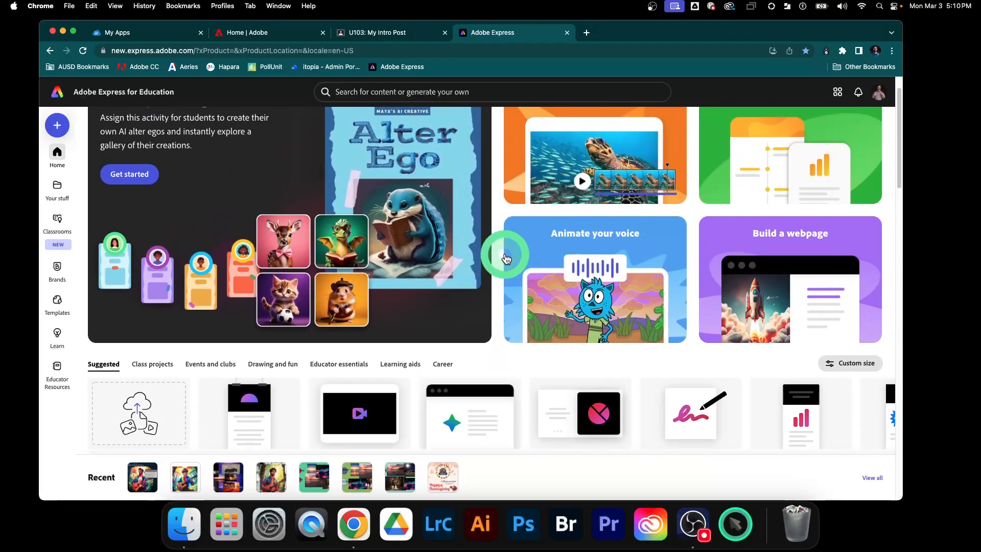
pyautogui.scroll(1, 504, 250)
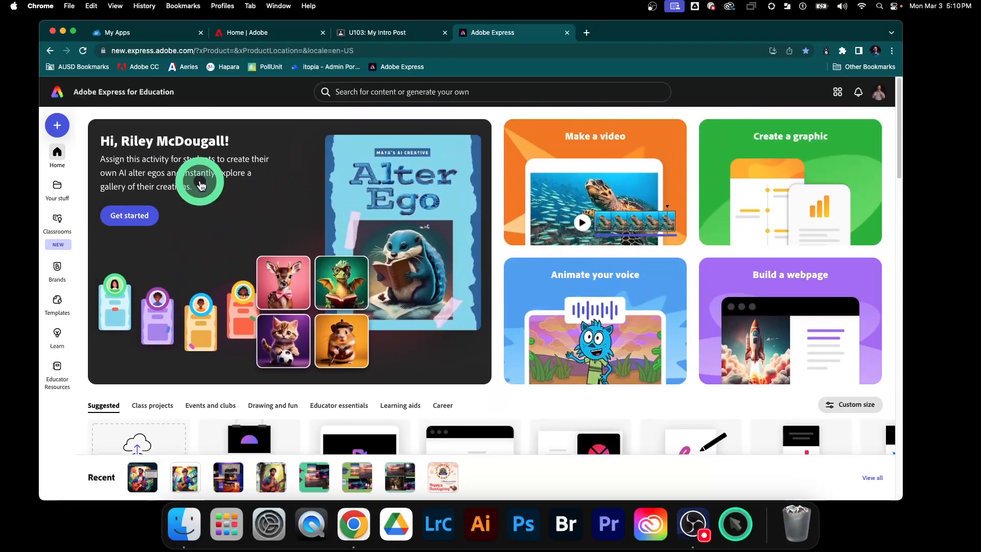
# - Create a new Square project, dismiss the education filters tip, and name the file with the teacher's surname followed by "Intro Post"
pyautogui.click(57, 125)
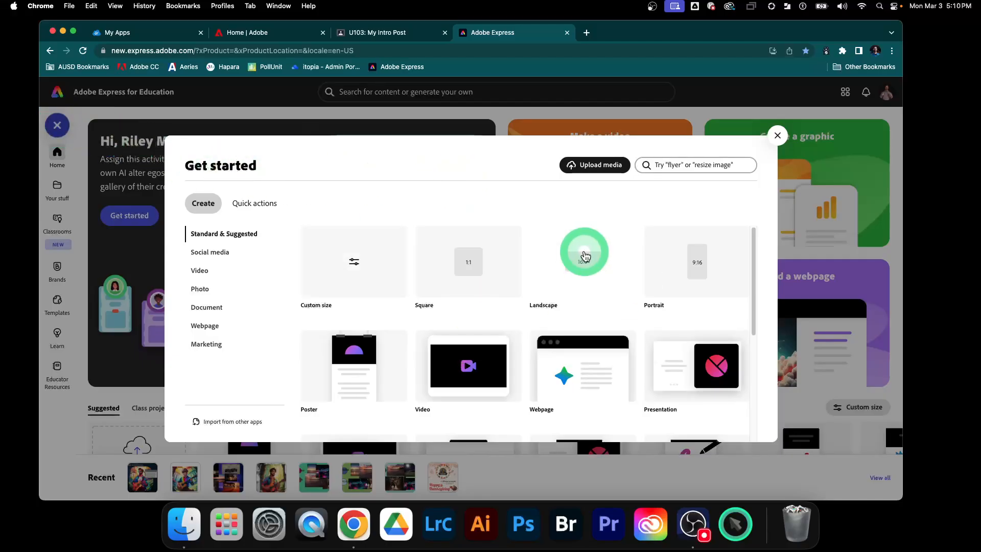
pyautogui.click(483, 253)
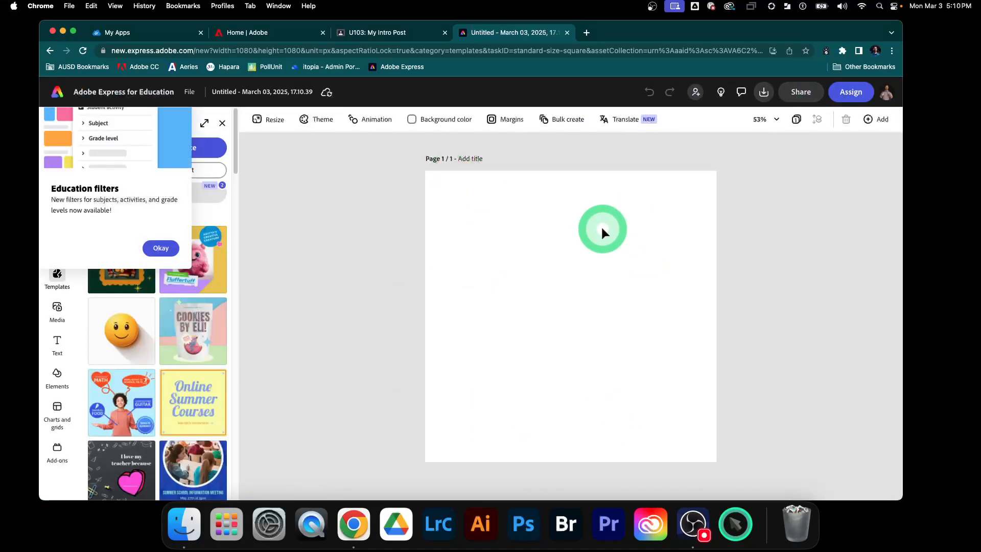
pyautogui.click(162, 247)
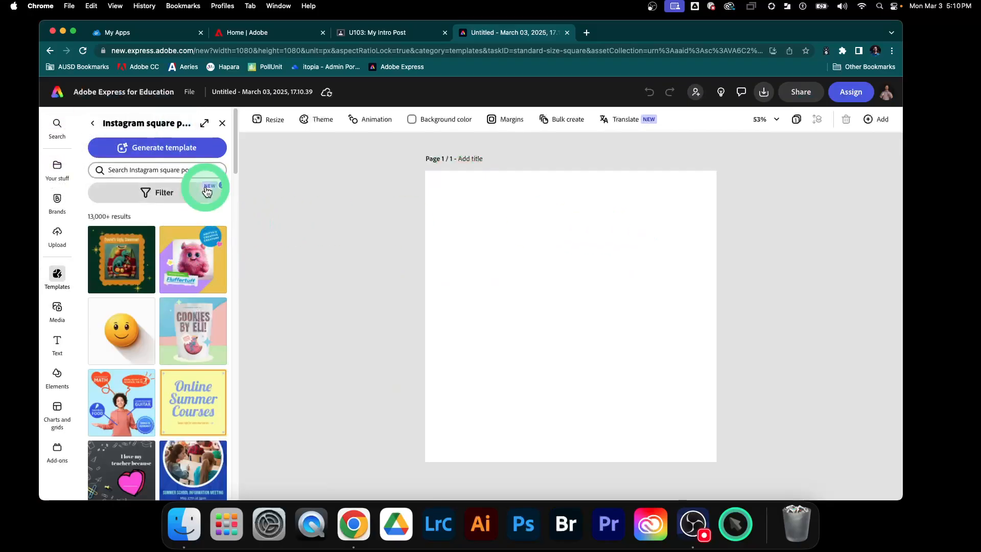
pyautogui.click(233, 92)
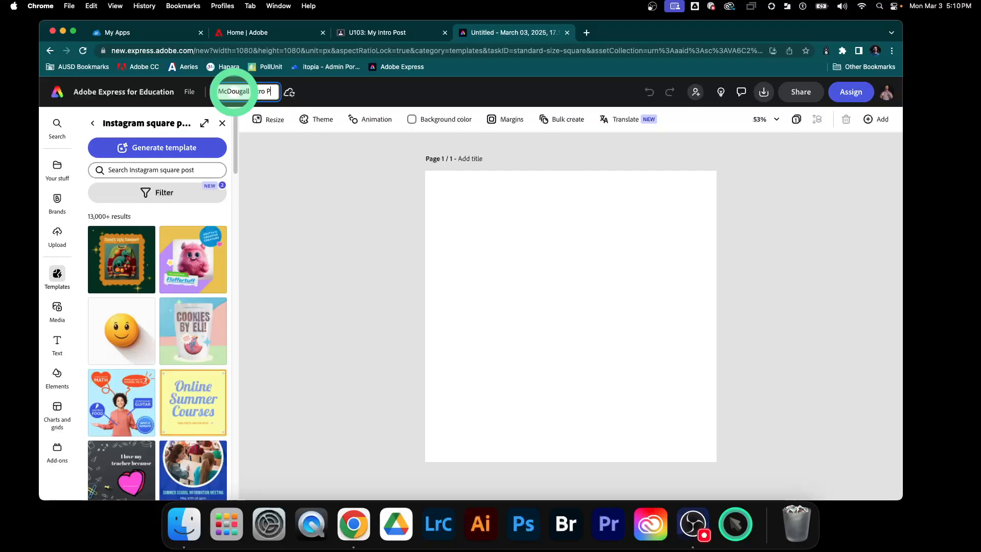
pyautogui.press('Escape')
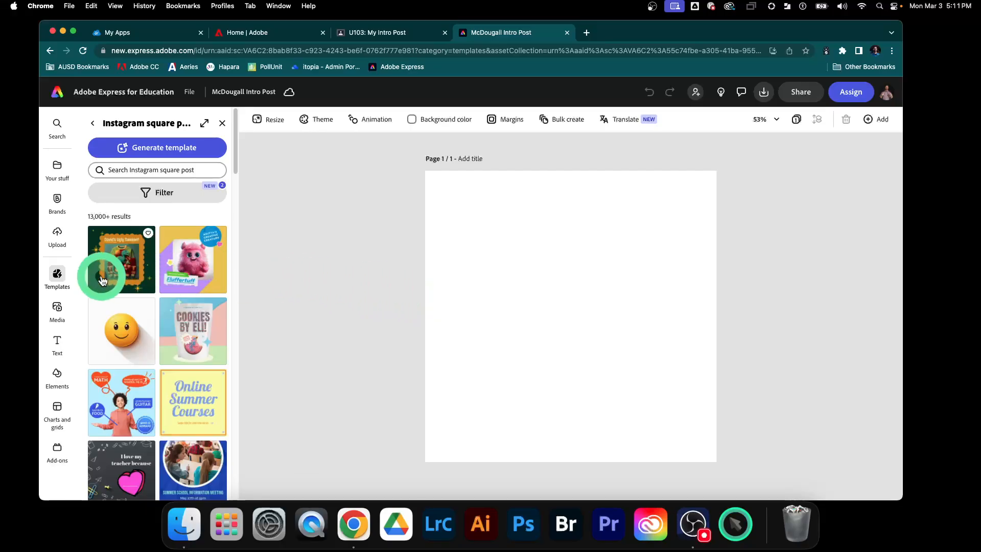
# - Add a Square (1:1) Generate image frame and enlarge it to fill most of the page, leaving a narrow margin
pyautogui.click(56, 308)
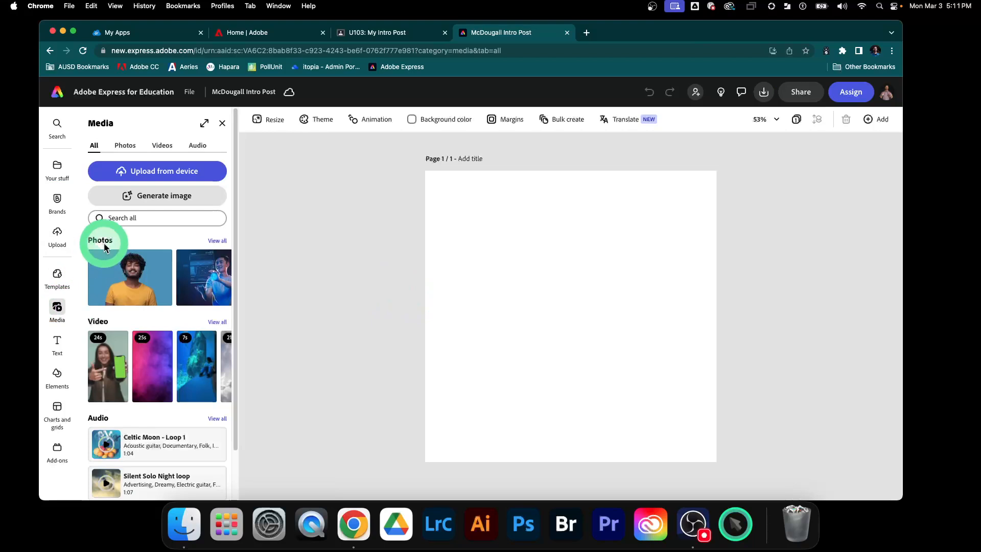
pyautogui.click(163, 199)
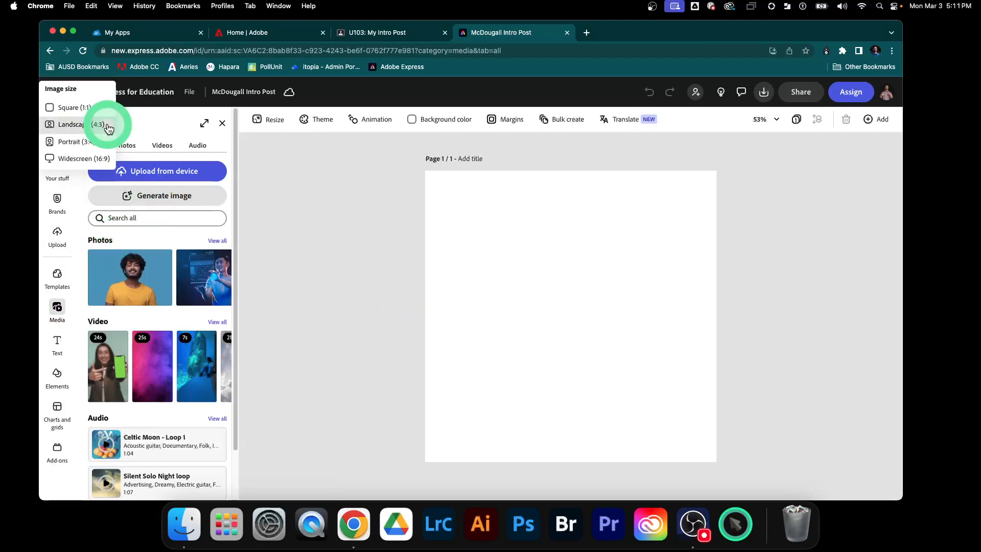
pyautogui.click(75, 109)
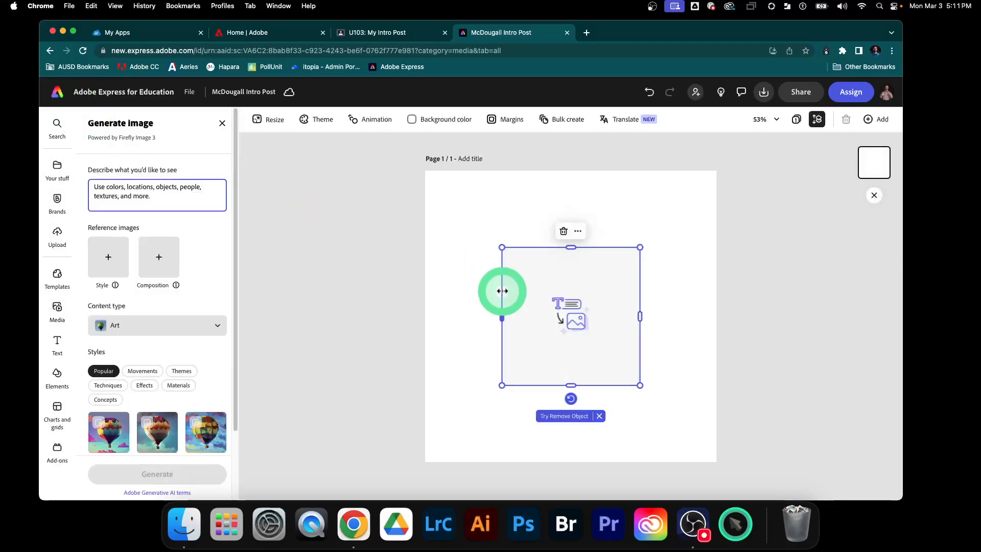
pyautogui.moveTo(500, 248); pyautogui.dragTo(425, 195)
pyautogui.moveTo(636, 383); pyautogui.dragTo(698, 449)
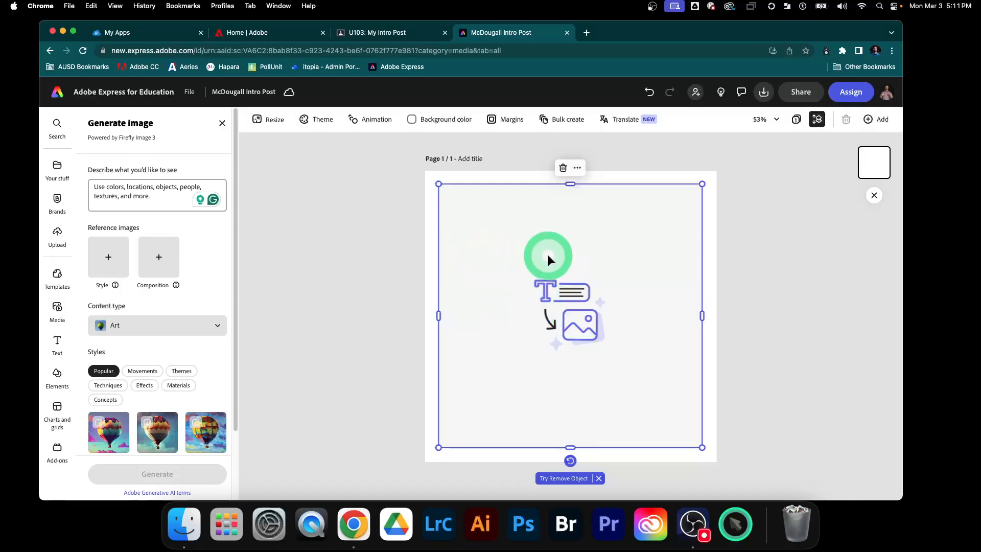
# - Generate an image from the description "male, teacher, tall, short brown hair and beard"
pyautogui.click(153, 198)
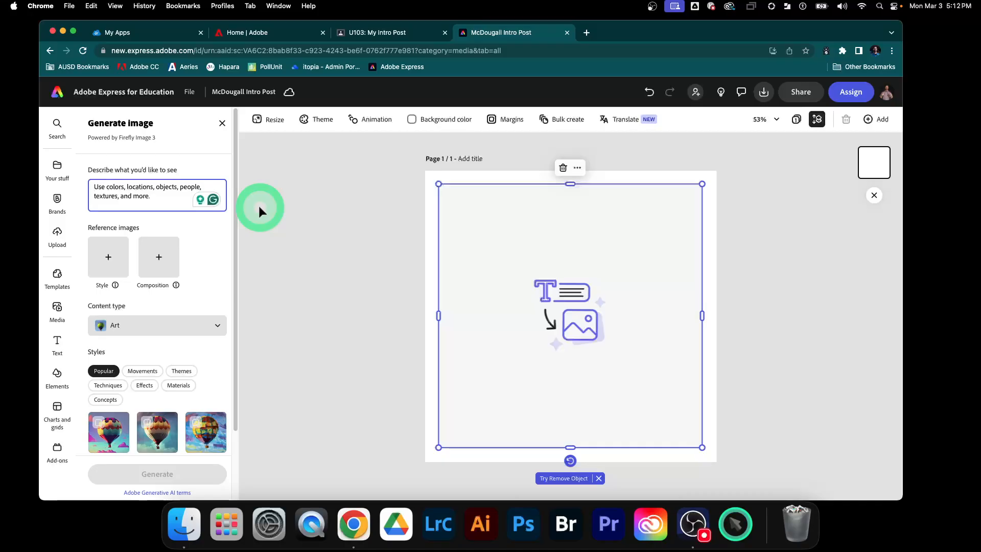
pyautogui.write('mal')
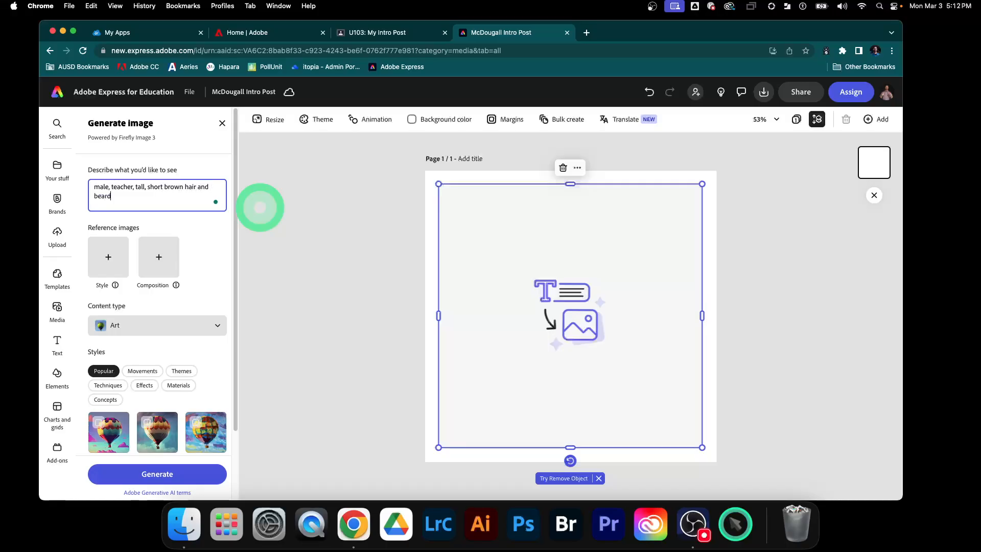
pyautogui.press('Return')
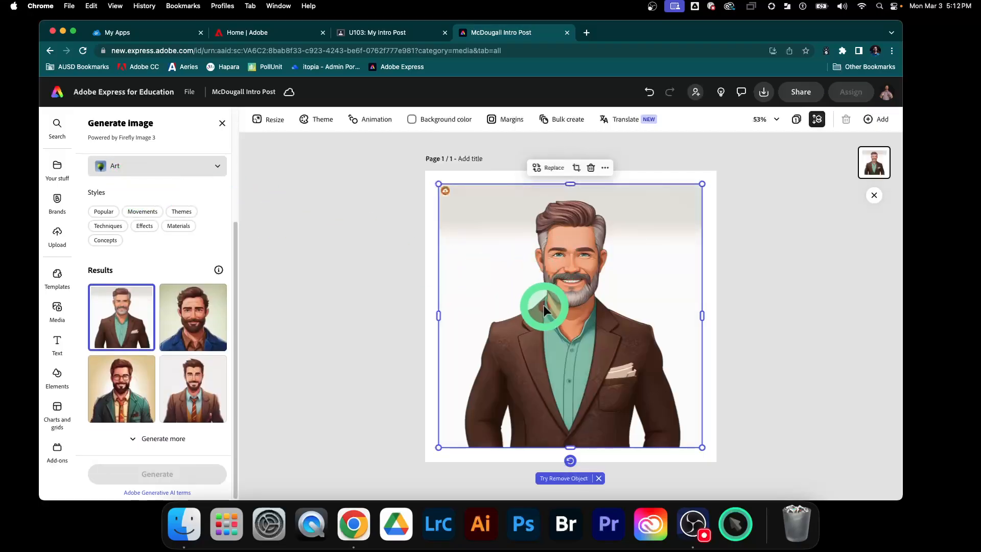
# - Preview the generated portraits on the page, ending with the bearded man in the blue jacket
pyautogui.scroll(2, 200, 287)
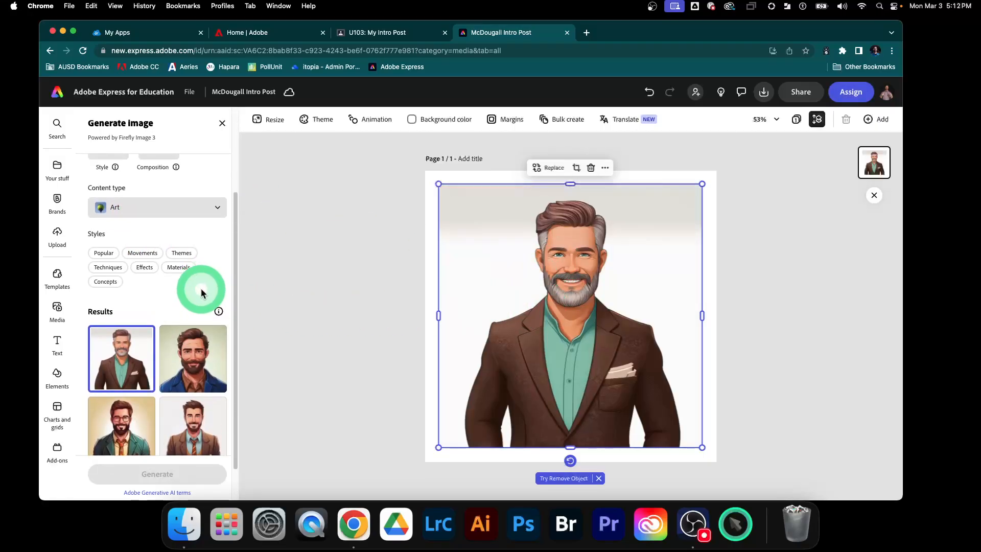
pyautogui.click(189, 365)
pyautogui.click(123, 418)
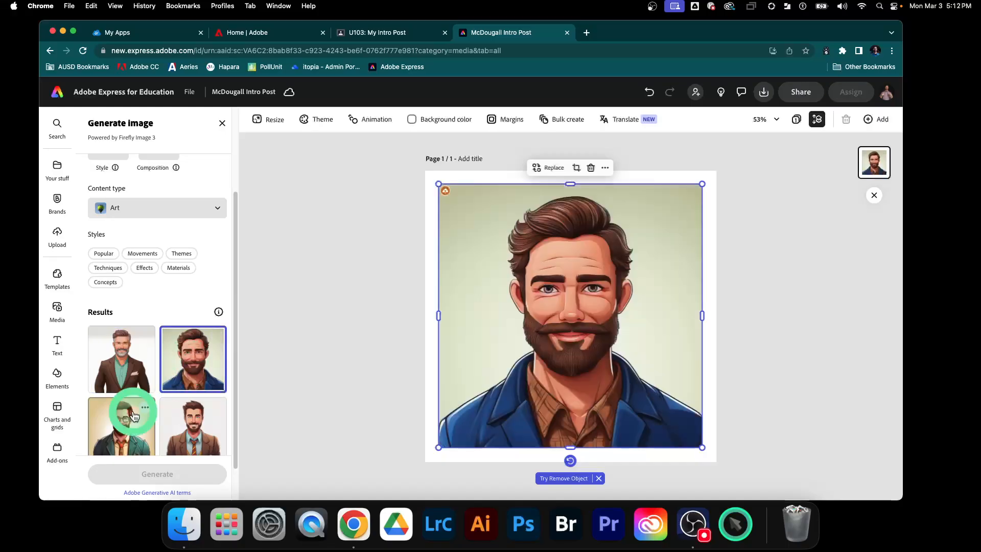
pyautogui.click(180, 427)
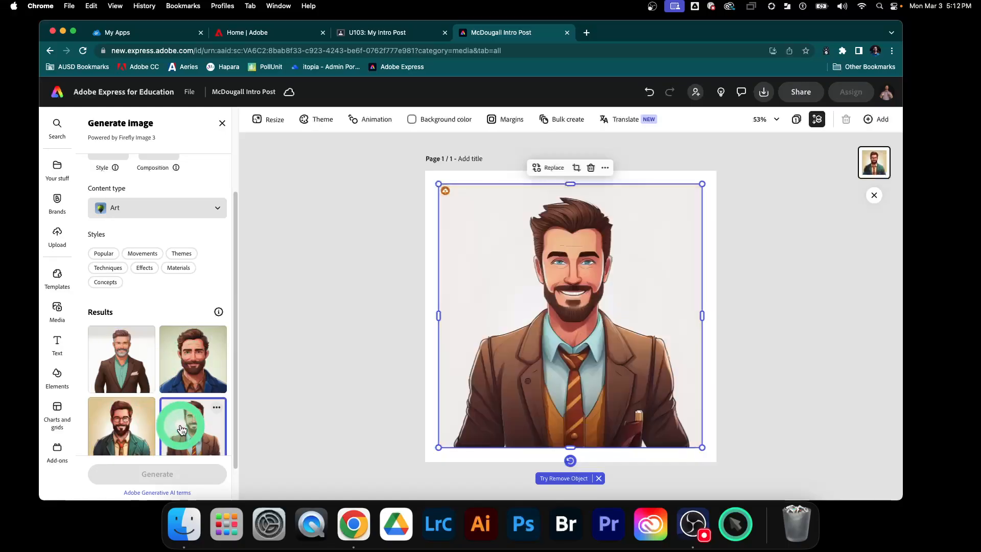
pyautogui.scroll(-2, 177, 370)
pyautogui.click(193, 312)
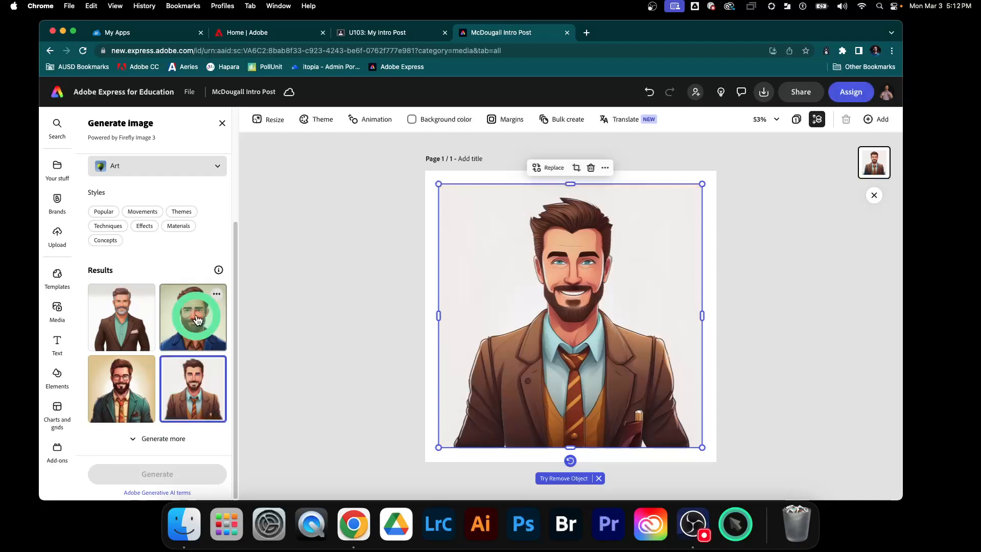
pyautogui.click(524, 265)
# - Generate more portrait variations, compare several, and place the man in front of the green chalkboard on the page
pyautogui.click(158, 439)
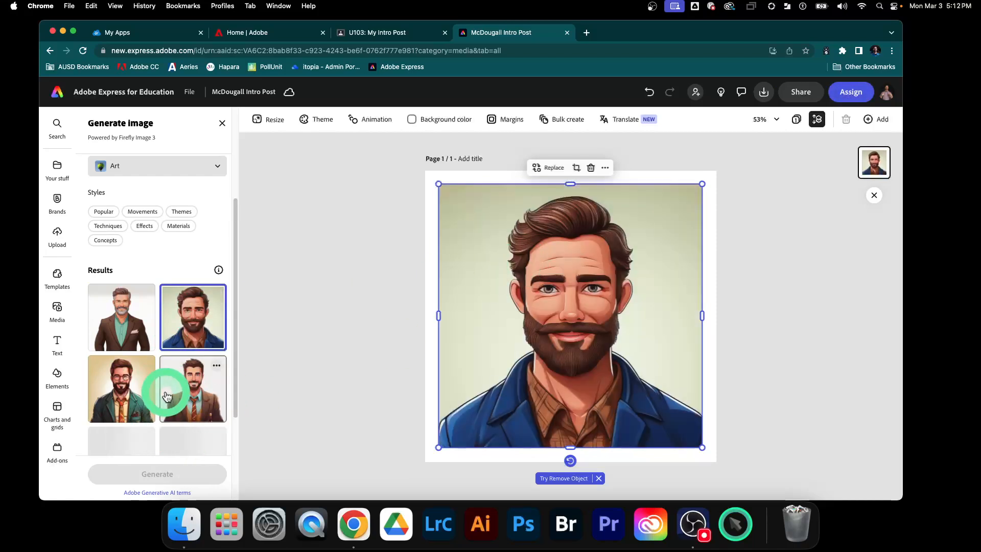
pyautogui.scroll(-2, 162, 396)
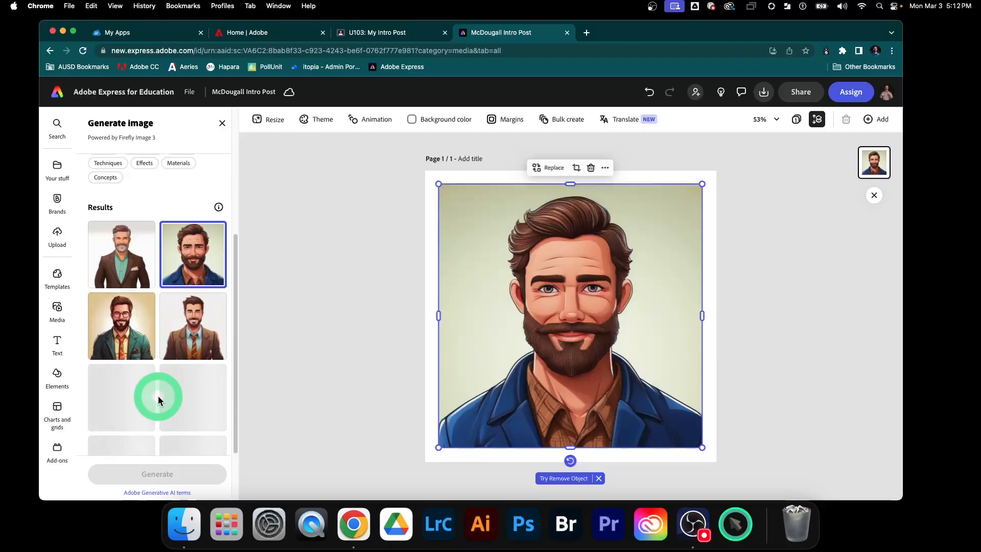
pyautogui.click(112, 340)
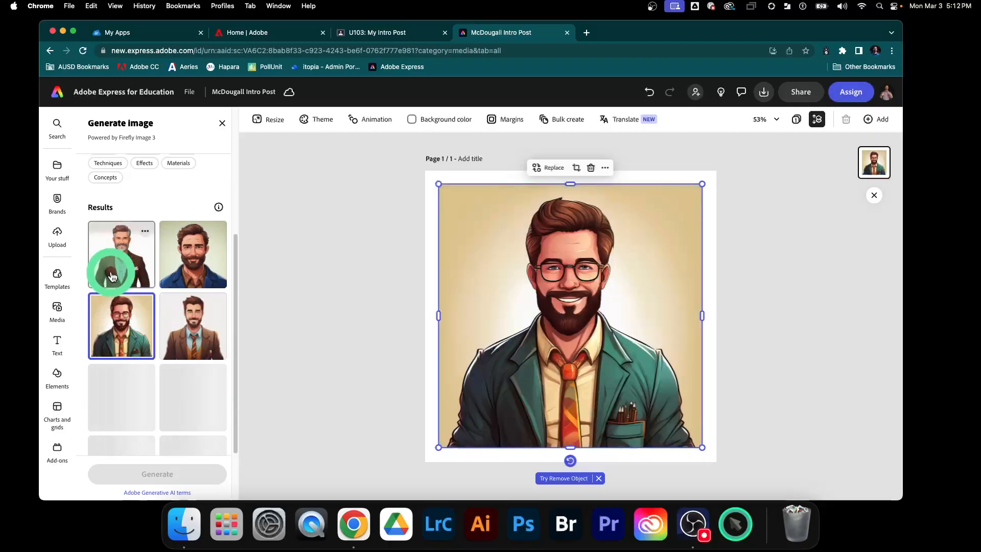
pyautogui.click(112, 276)
pyautogui.scroll(-2, 179, 265)
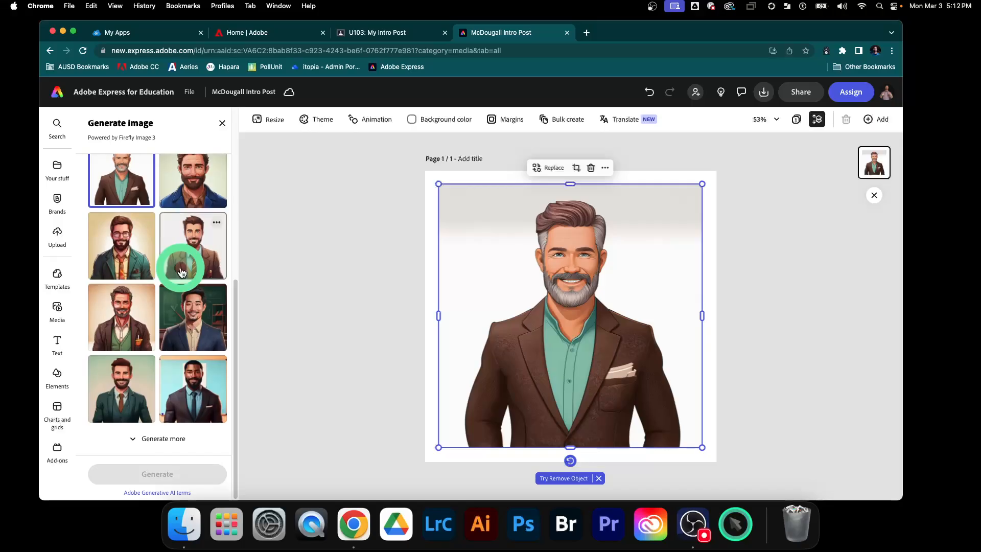
pyautogui.click(187, 331)
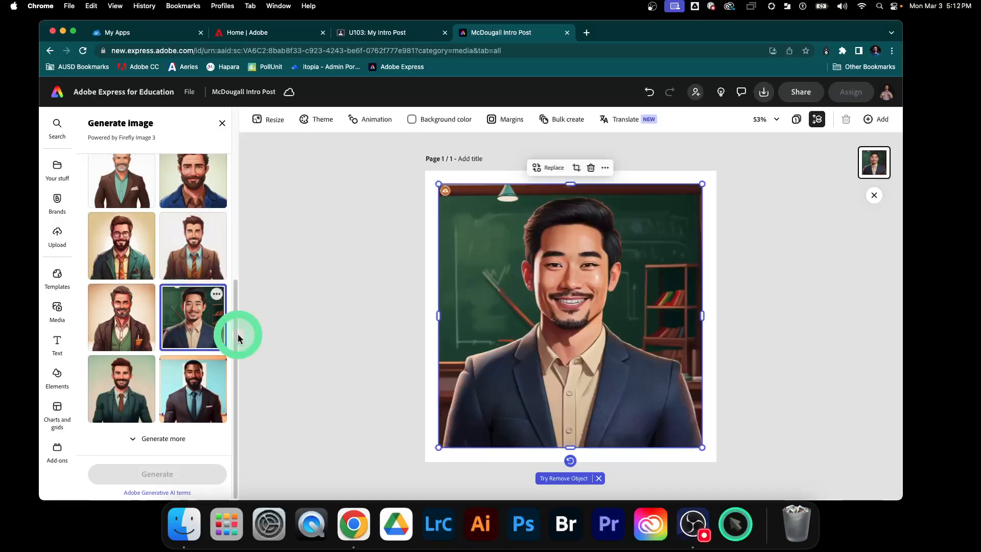
# - Compare more generated portraits on the page, ending with the bearded man in the green suit and orange tie
pyautogui.click(203, 396)
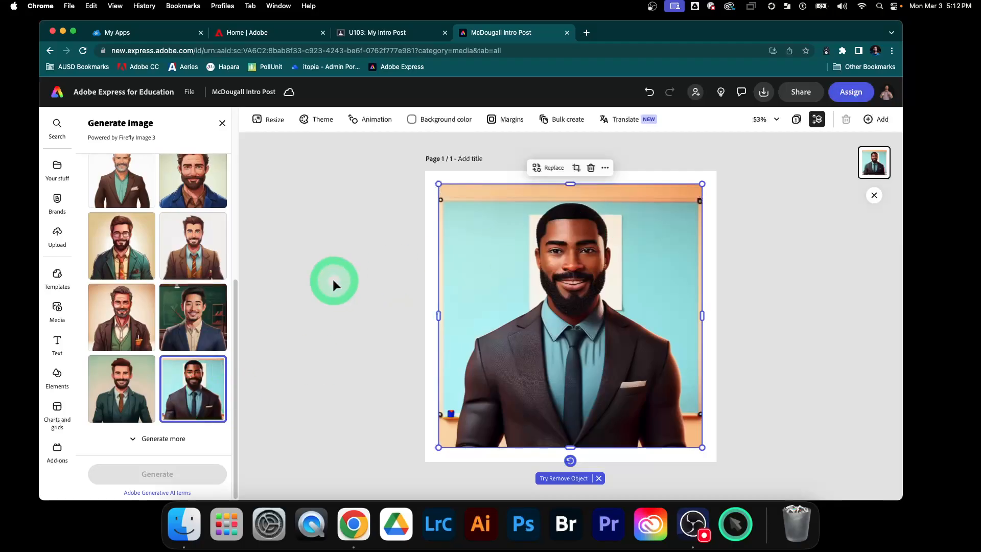
pyautogui.click(208, 330)
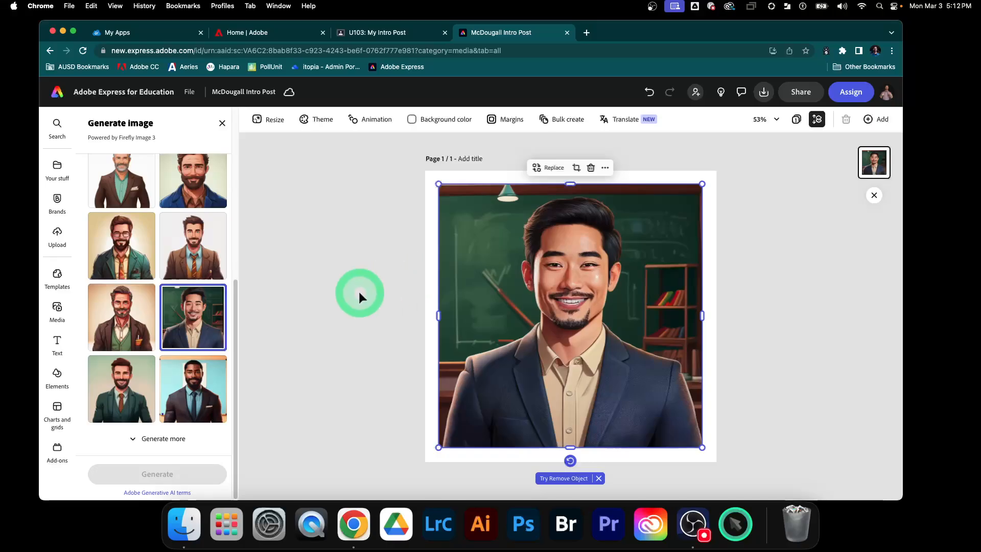
pyautogui.click(113, 401)
# - Extend the image description with ", wearing a white tshirt and blue jeans" and generate new portraits
pyautogui.scroll(10, 123, 378)
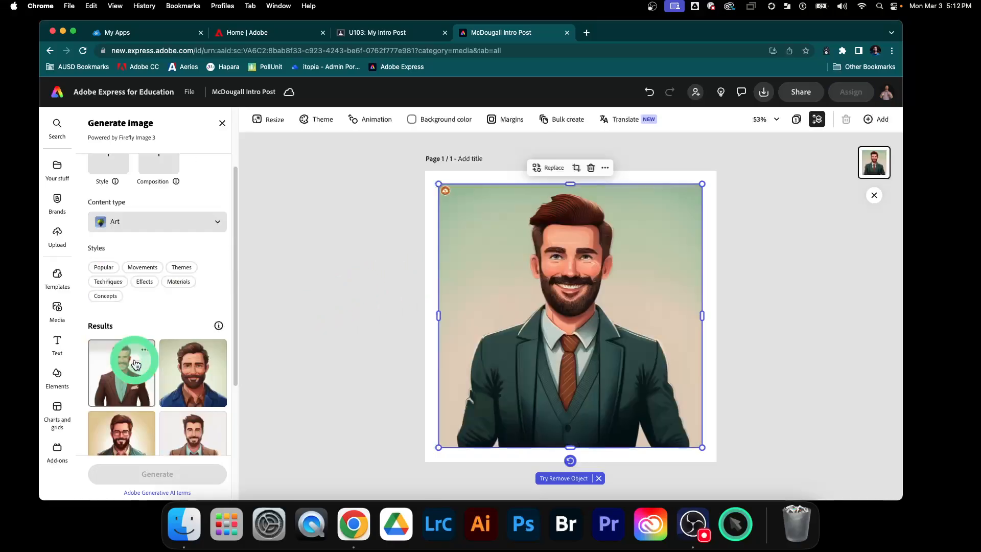
pyautogui.click(147, 196)
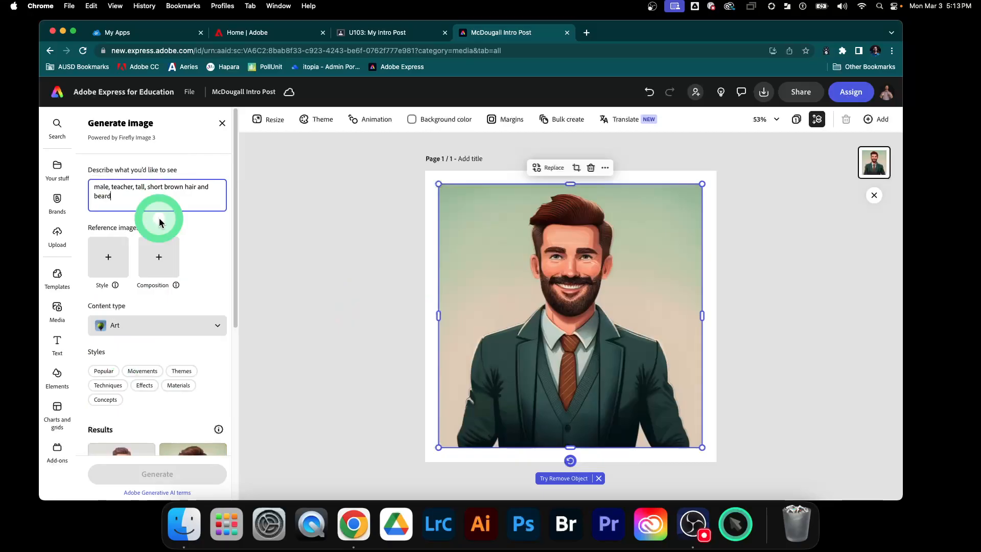
pyautogui.write(',')
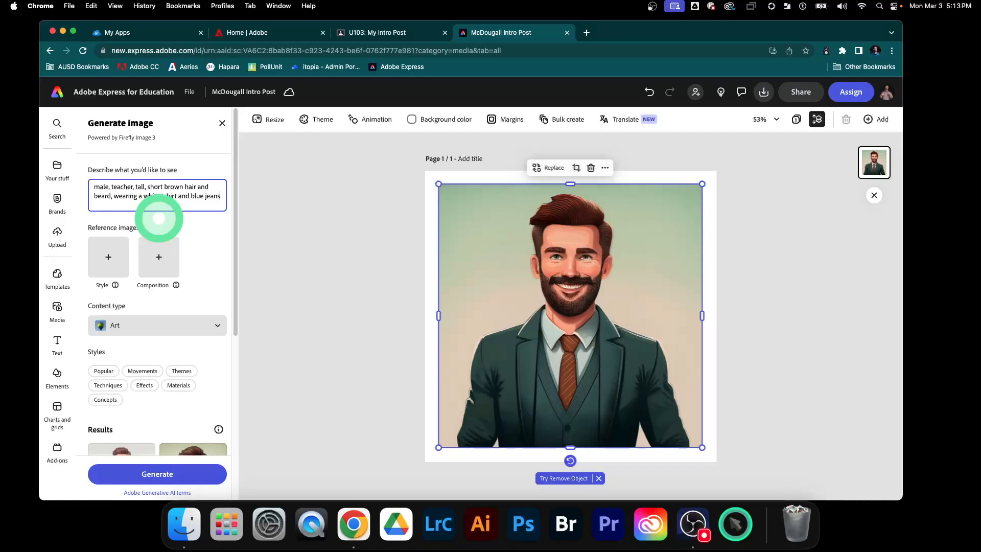
pyautogui.press('Return')
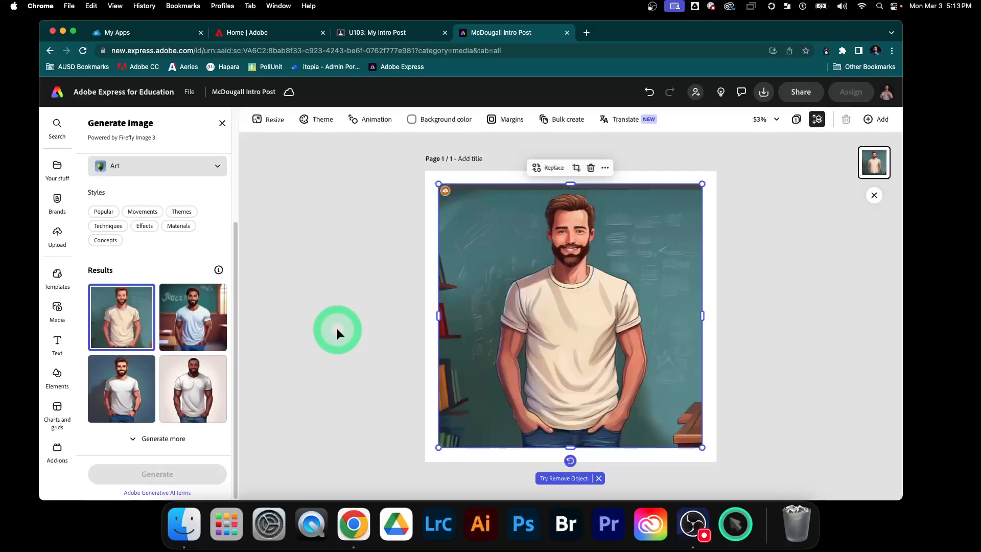
# - Preview the other generated T-shirt portraits on the page, ending with the man in front of the plain light background
pyautogui.click(139, 392)
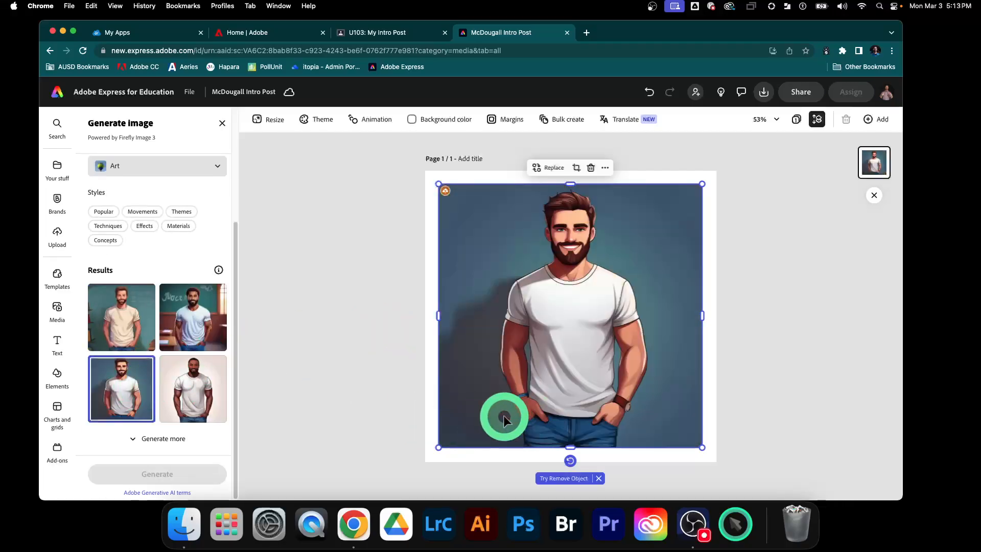
pyautogui.click(201, 408)
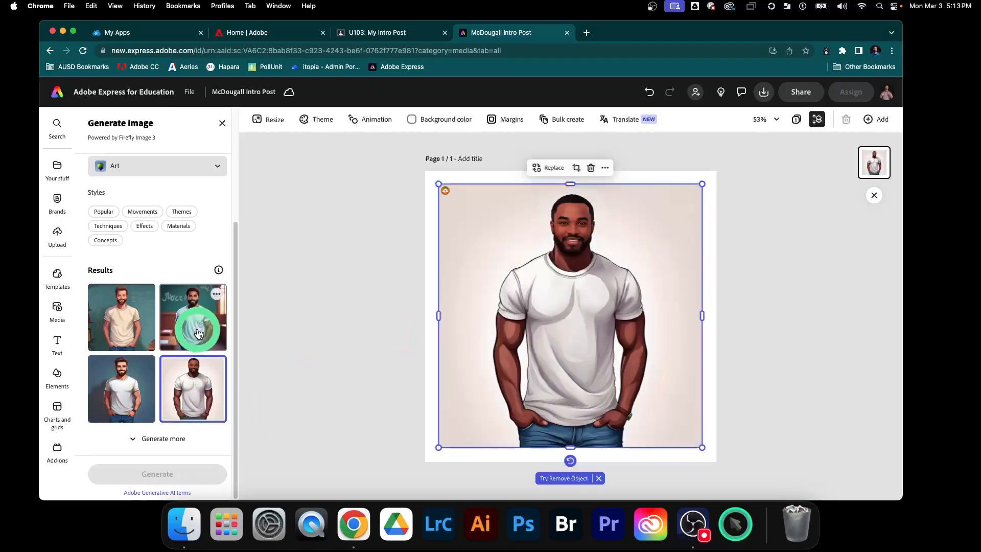
pyautogui.click(199, 333)
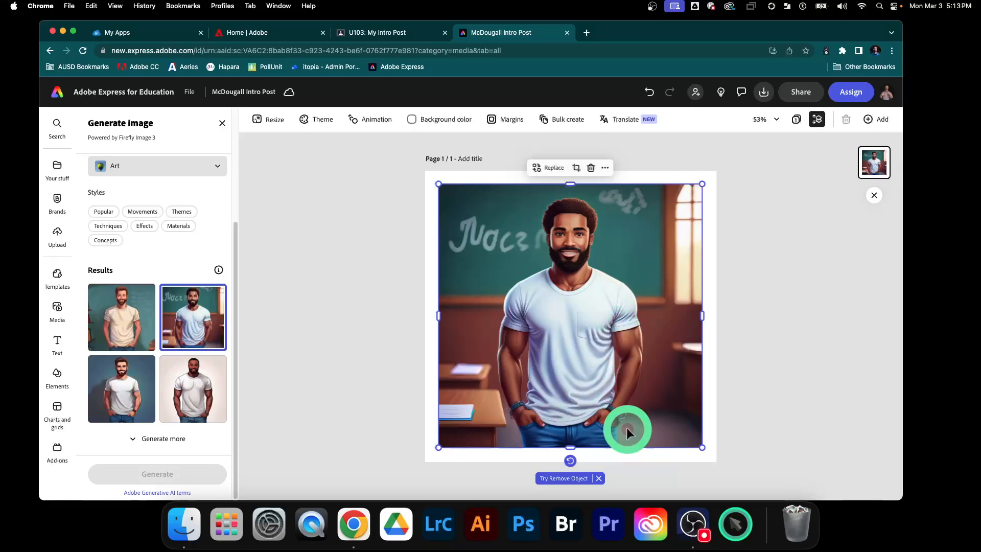
pyautogui.click(212, 410)
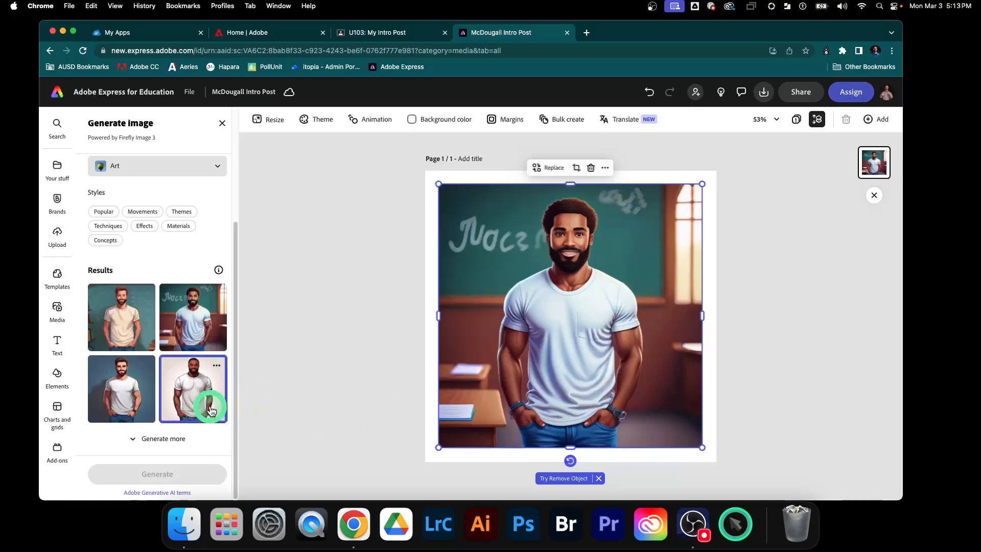
# - Generate more T-shirt portraits, compare them, and place the bearded man with hands in pockets against the brown background
pyautogui.click(148, 436)
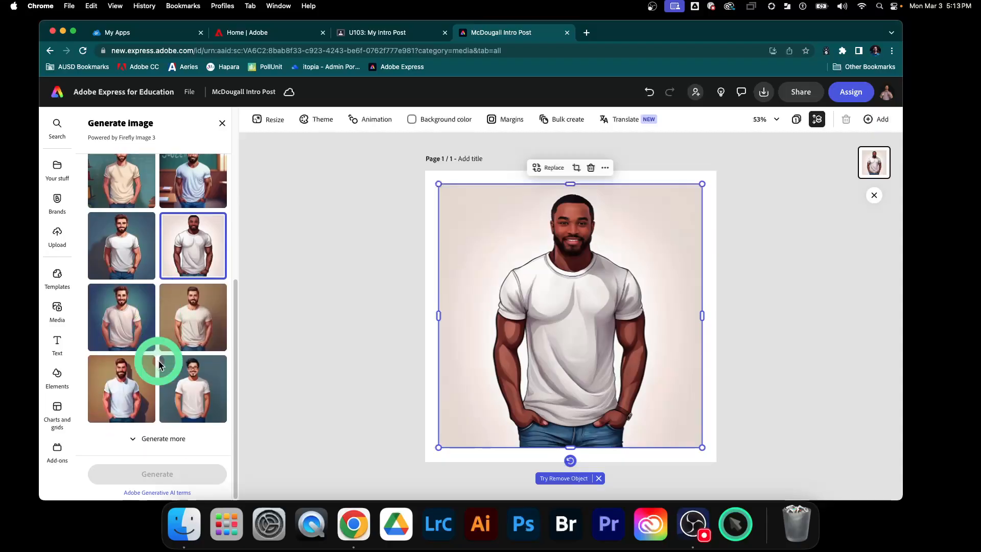
pyautogui.click(117, 393)
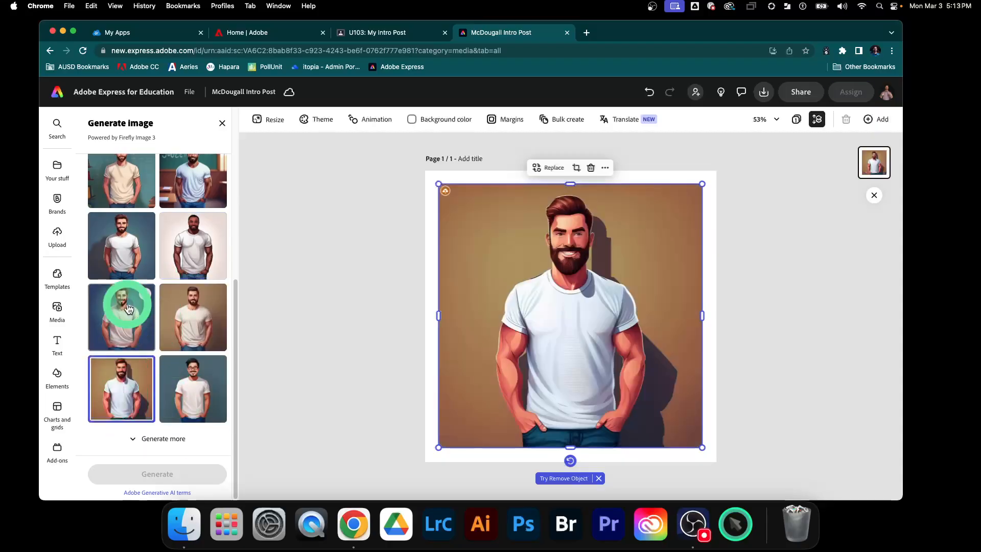
pyautogui.click(128, 307)
pyautogui.click(184, 318)
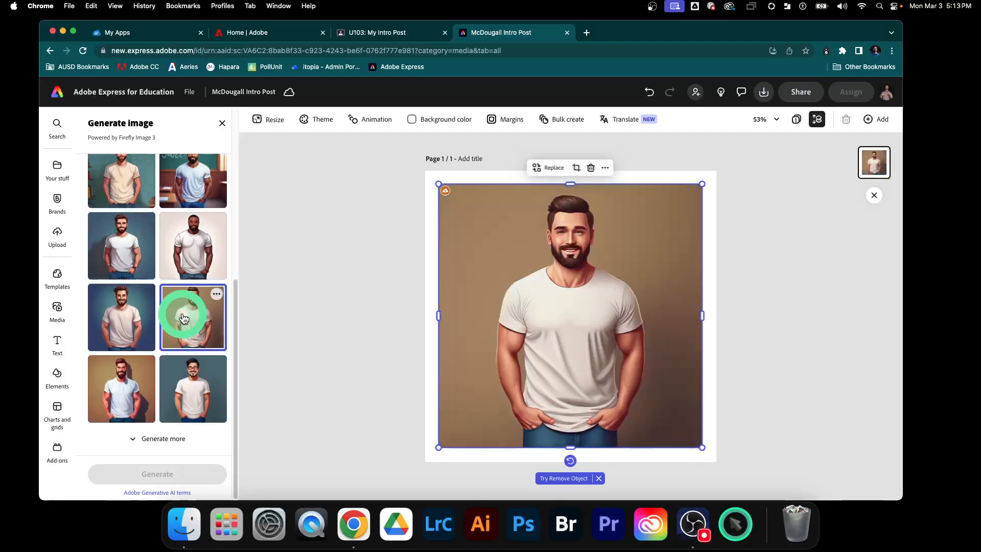
# - Switch to the Google Classroom assignment and review the details that instruction 4 requires in the avatar description
pyautogui.click(396, 32)
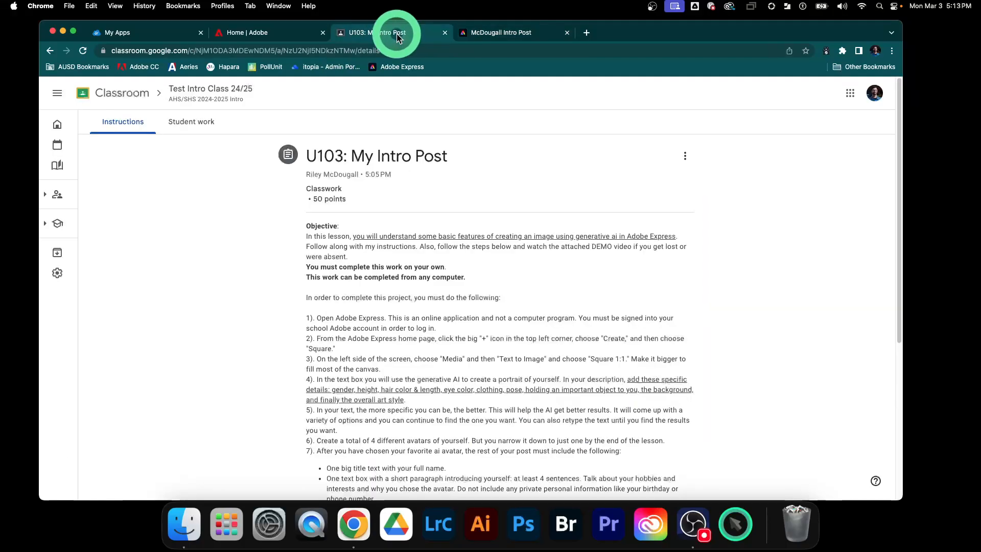
pyautogui.scroll(-2, 459, 355)
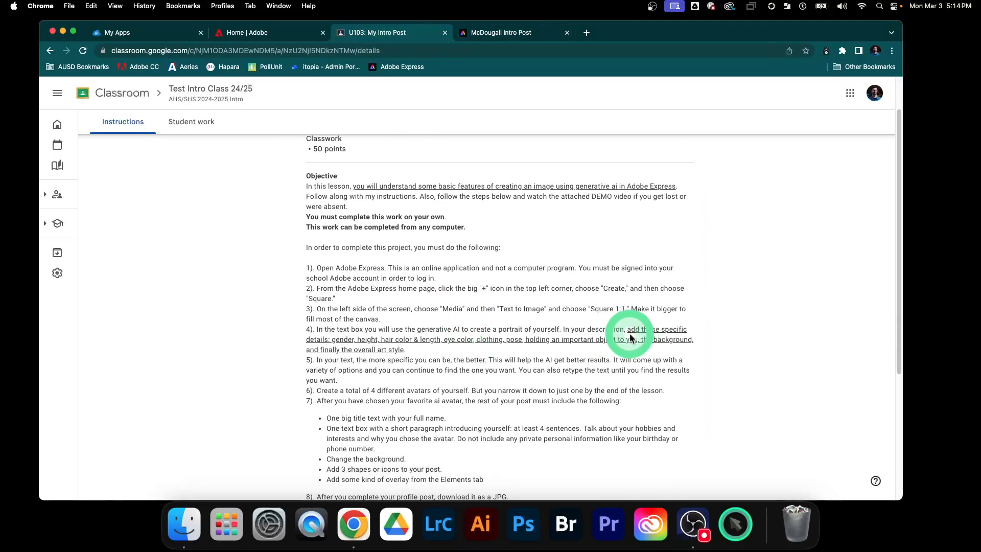
pyautogui.moveTo(629, 330); pyautogui.dragTo(404, 352)
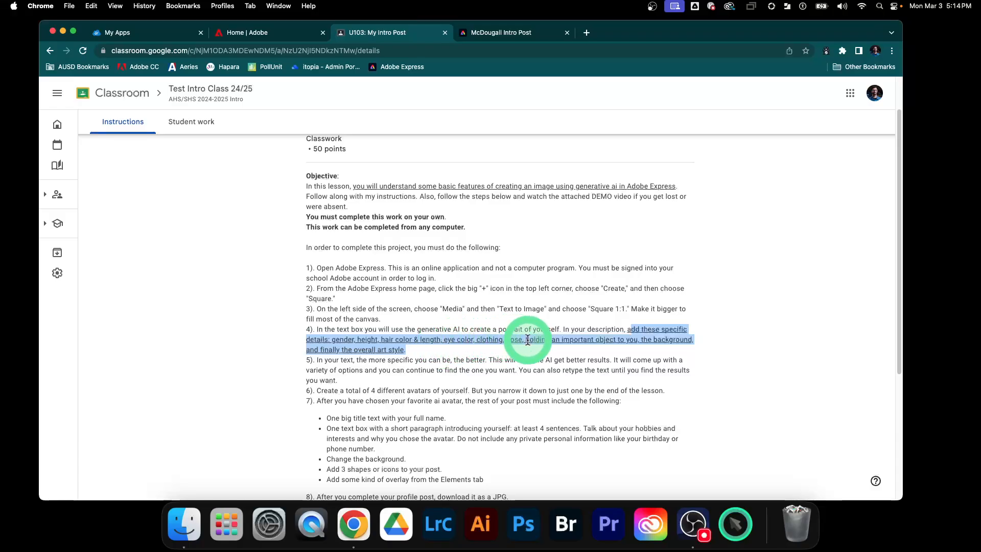
pyautogui.click(508, 342)
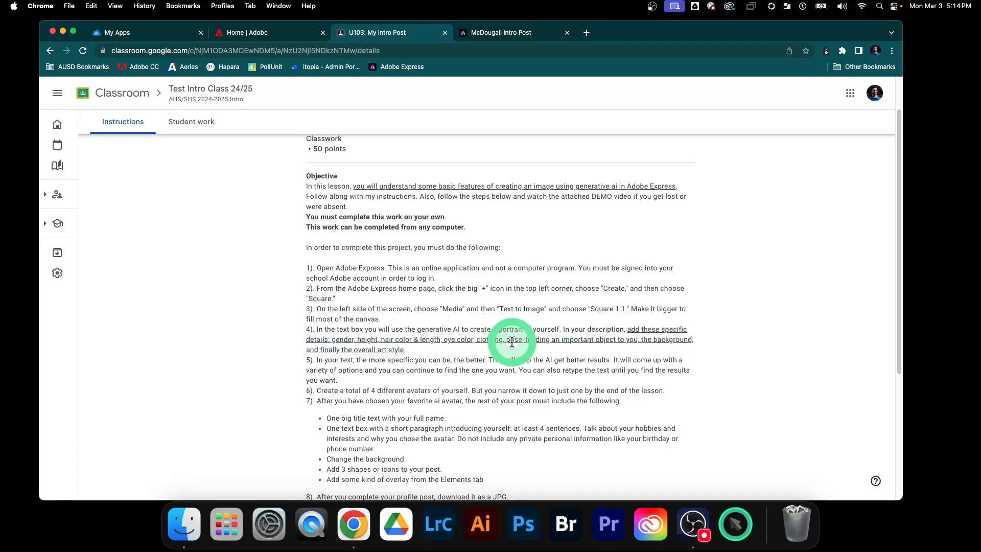
pyautogui.moveTo(521, 341); pyautogui.dragTo(690, 339)
pyautogui.click(689, 345)
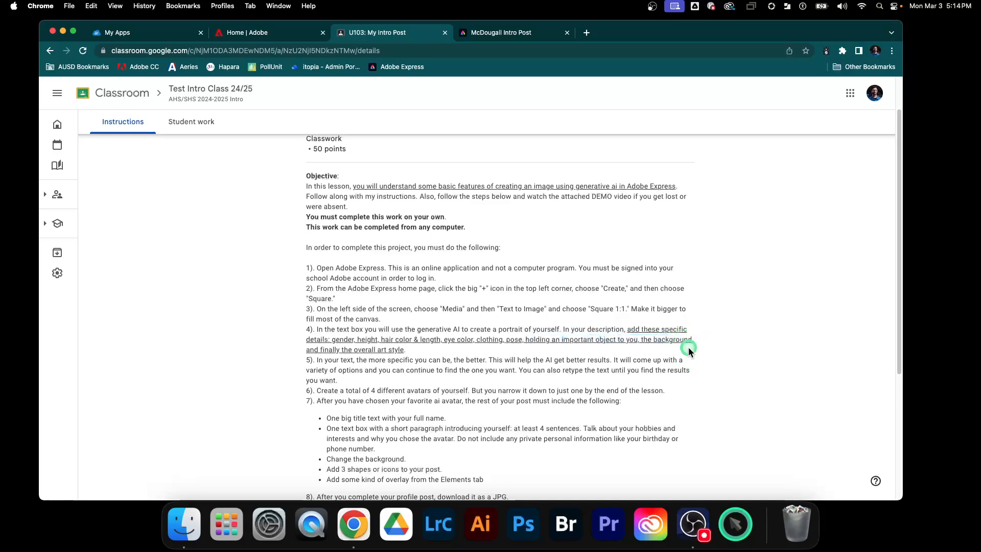
# - Back in Adobe Express, add "jumping in the air holding a camera in a sunny urban background" to the description and generate new images
pyautogui.click(500, 31)
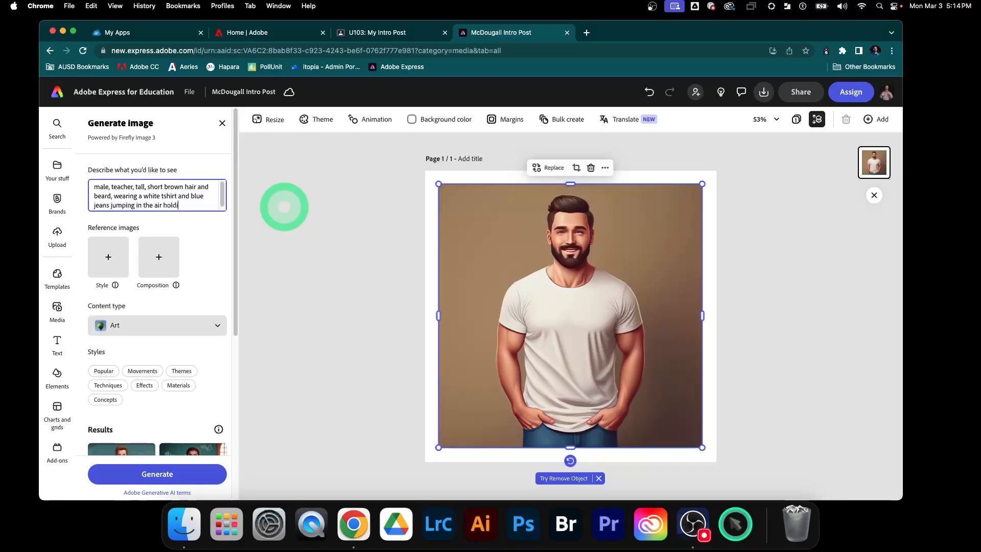
pyautogui.write('era in a sunny')
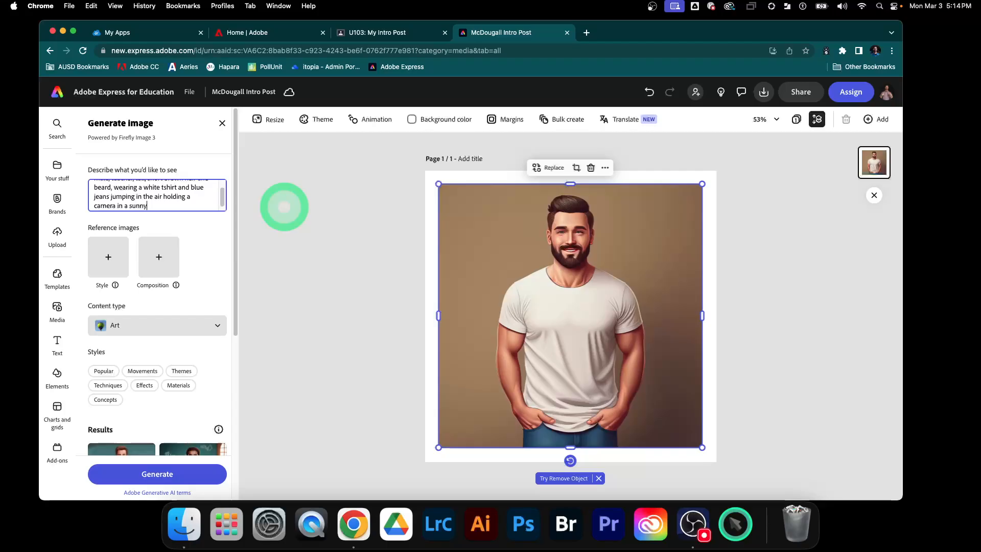
pyautogui.write(' urban background')
pyautogui.press('Return')
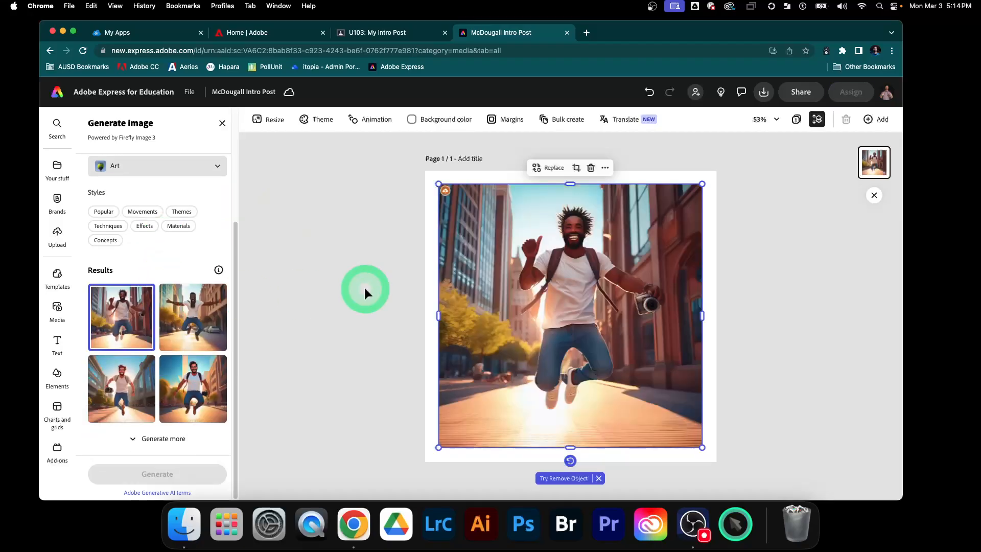
# - Preview the generated jumping images on the page, ending with the bearded man holding a camera in front of the grey buildings
pyautogui.click(204, 318)
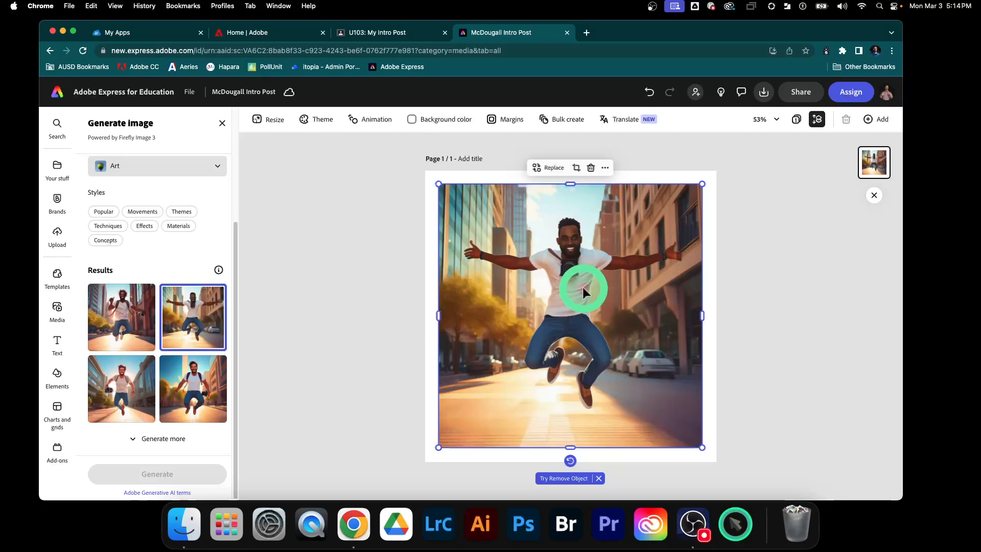
pyautogui.click(205, 395)
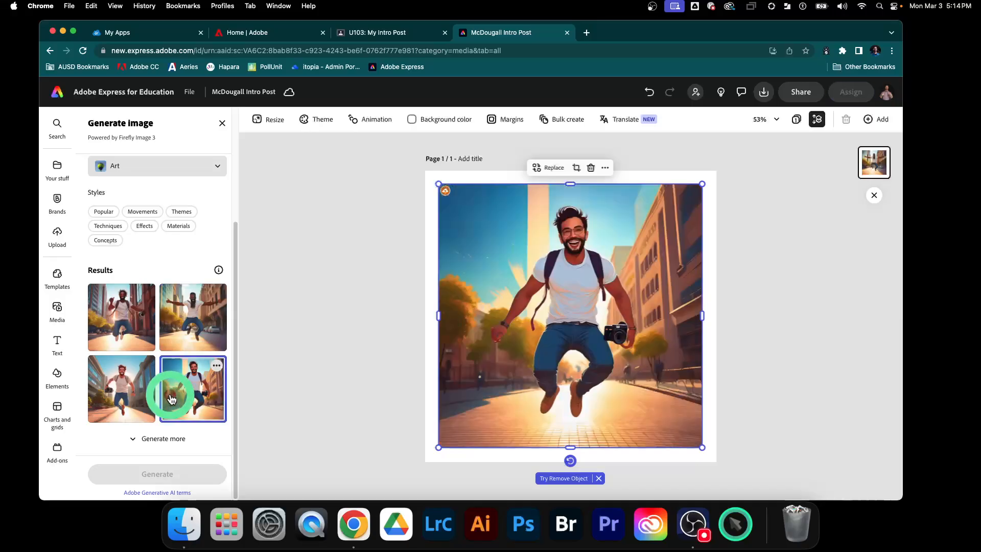
pyautogui.click(134, 399)
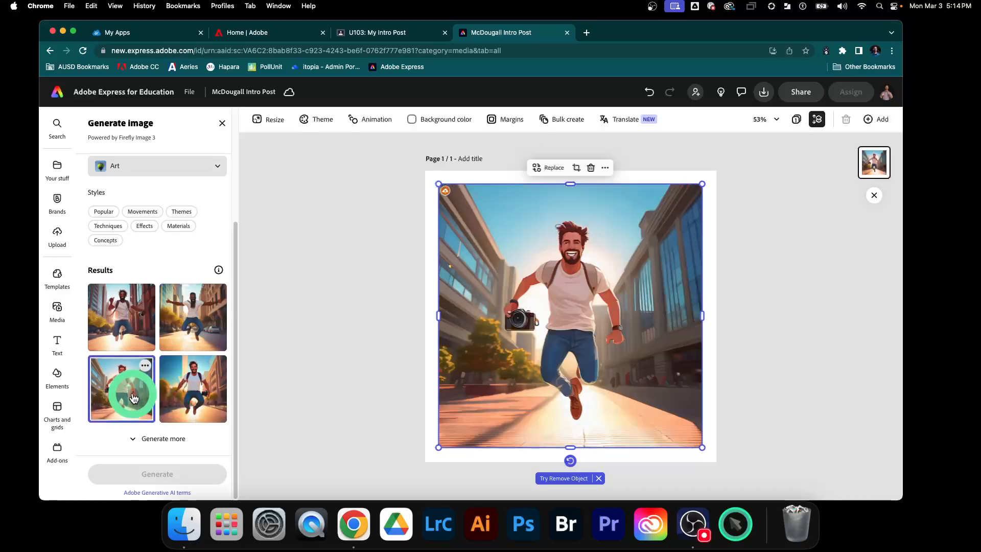
# - Generate more variations of the jumping man from the same description
pyautogui.click(154, 438)
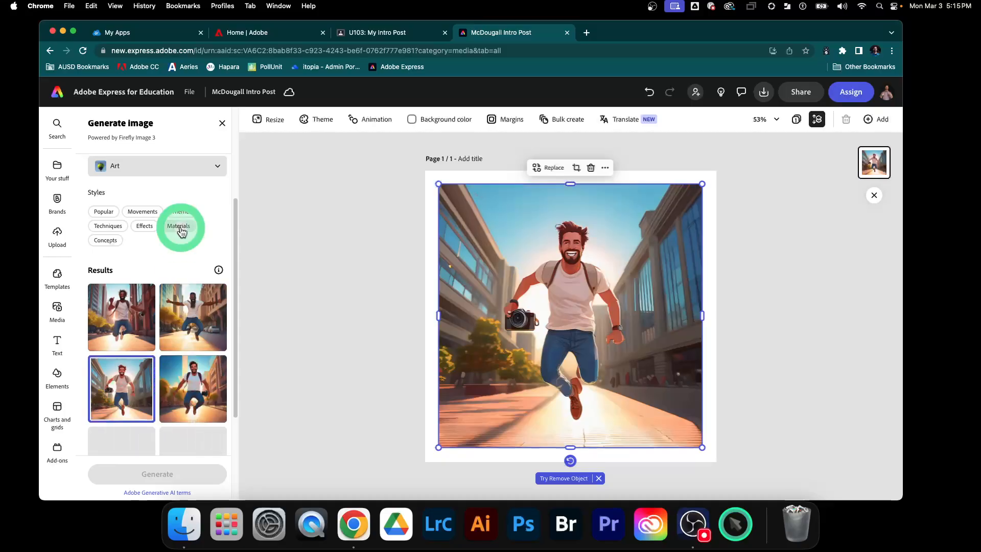
pyautogui.scroll(3, 169, 205)
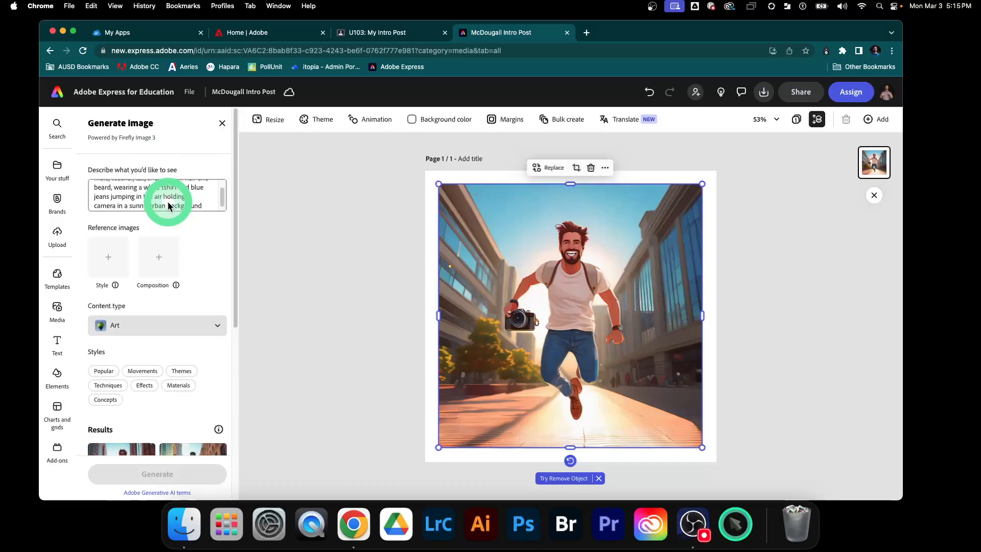
pyautogui.click(203, 205)
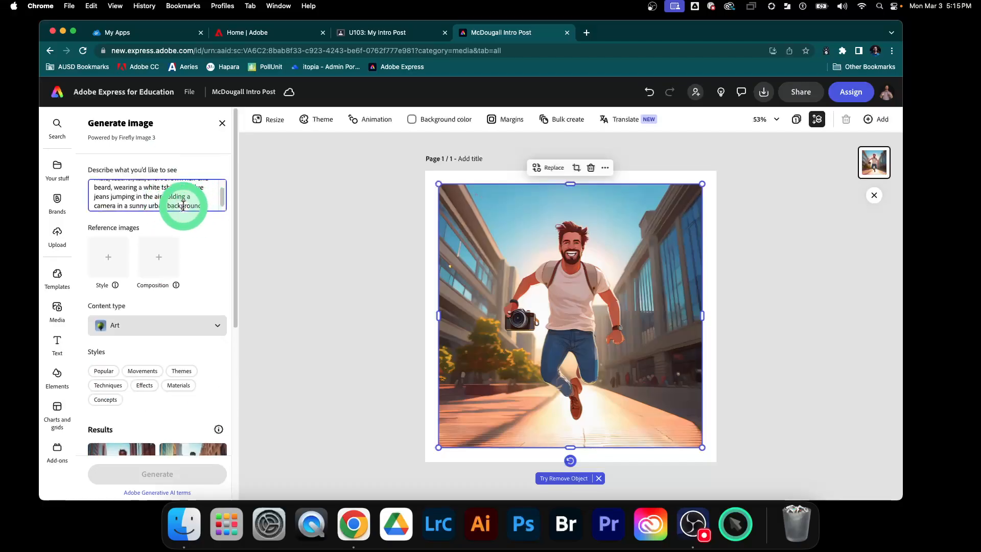
pyautogui.scroll(-10, 177, 252)
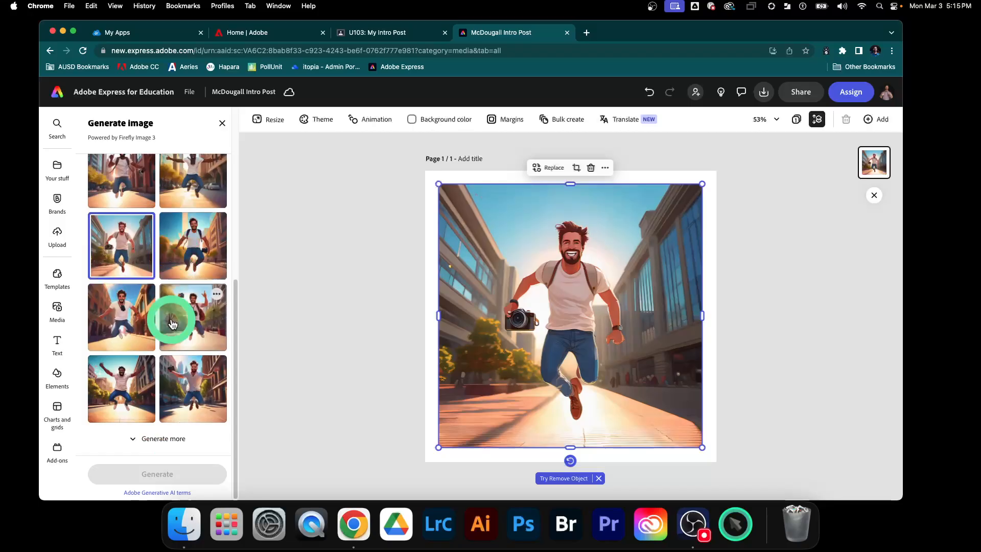
# - Compare the new jumping variations and place the man with glasses and a red backpack raising his camera on the page
pyautogui.click(189, 328)
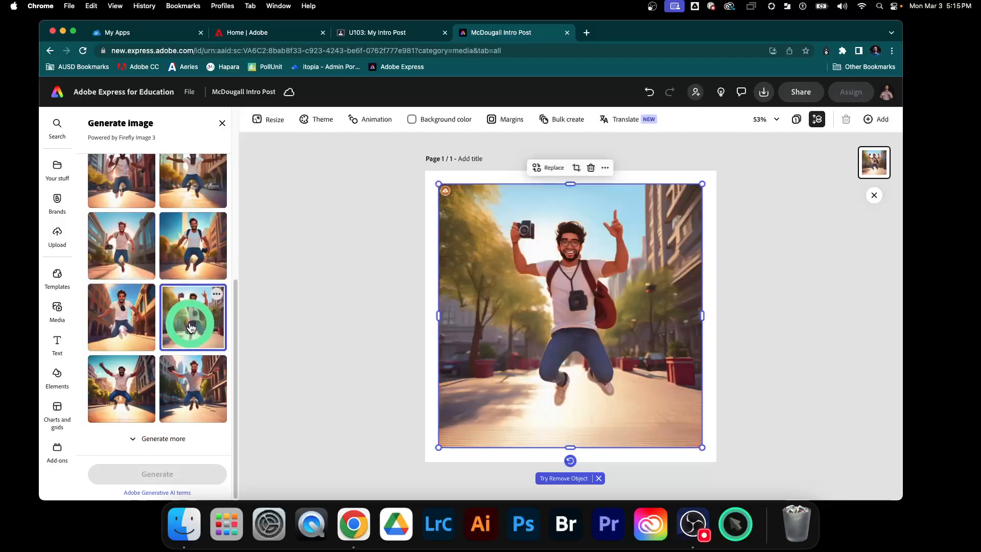
pyautogui.click(142, 318)
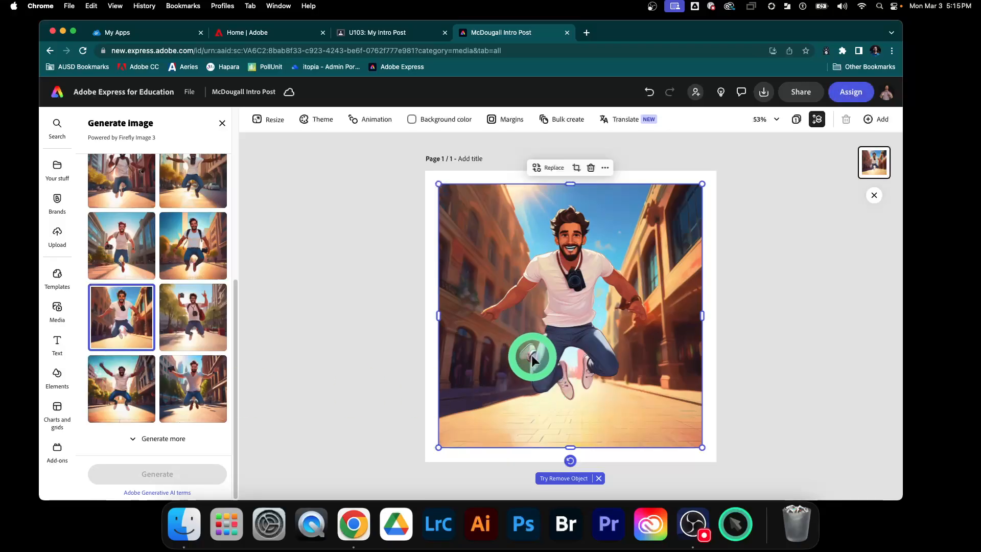
pyautogui.click(190, 385)
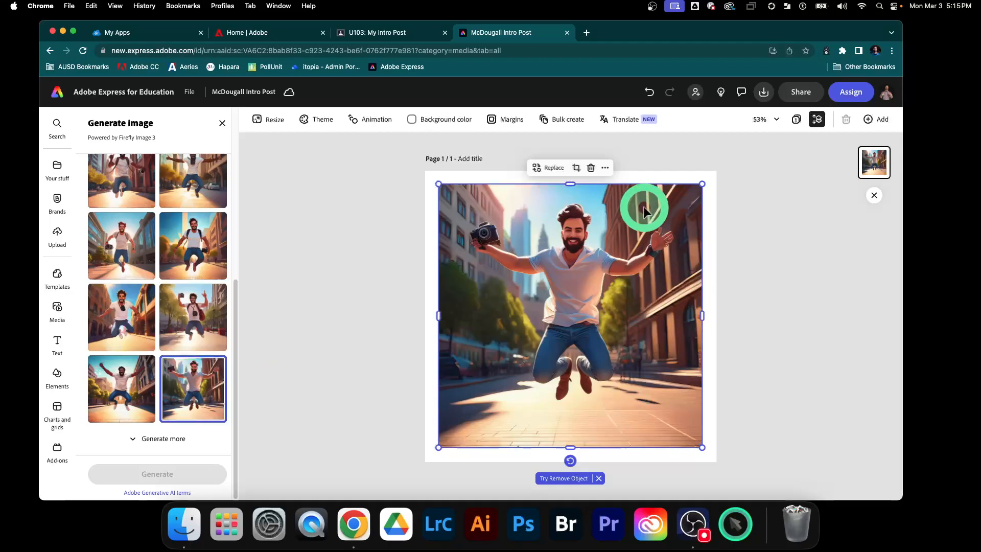
pyautogui.click(128, 392)
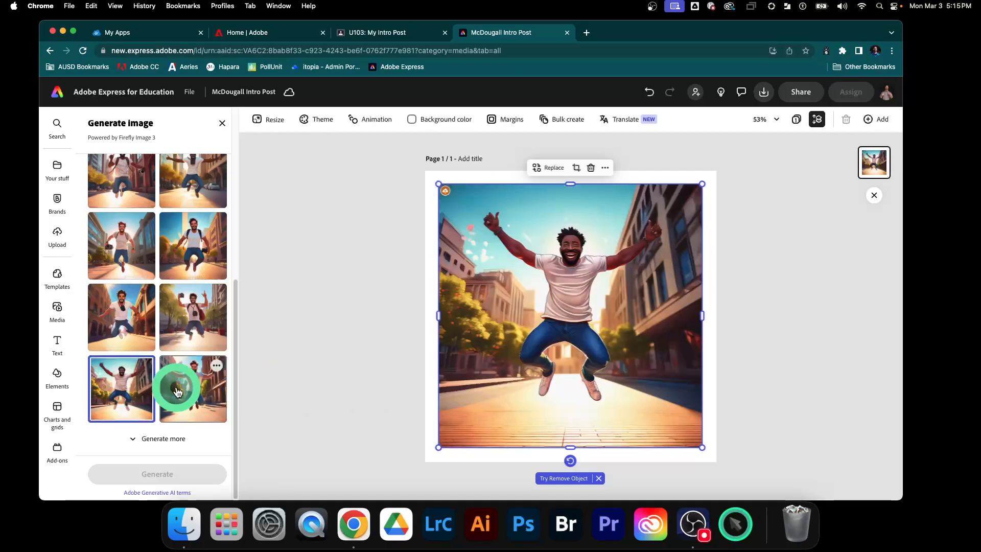
pyautogui.click(209, 391)
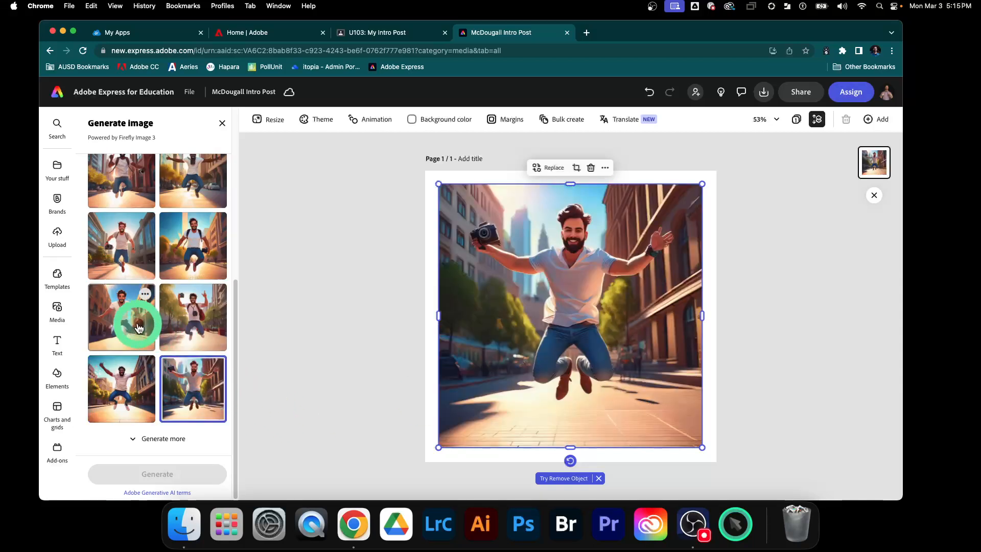
pyautogui.click(138, 327)
pyautogui.click(172, 318)
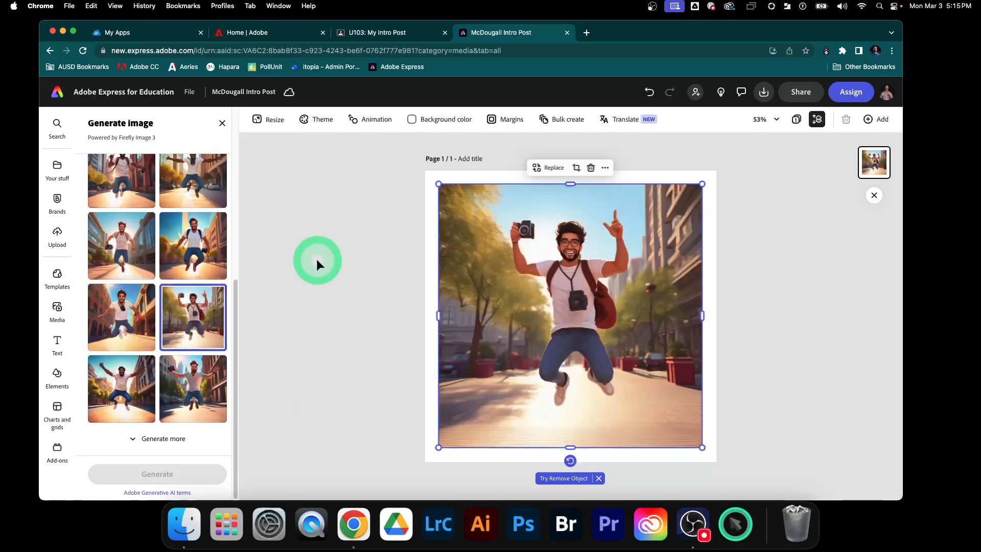
# - Switch to the Google Classroom assignment and review the instruction on how many avatars to create
pyautogui.click(391, 35)
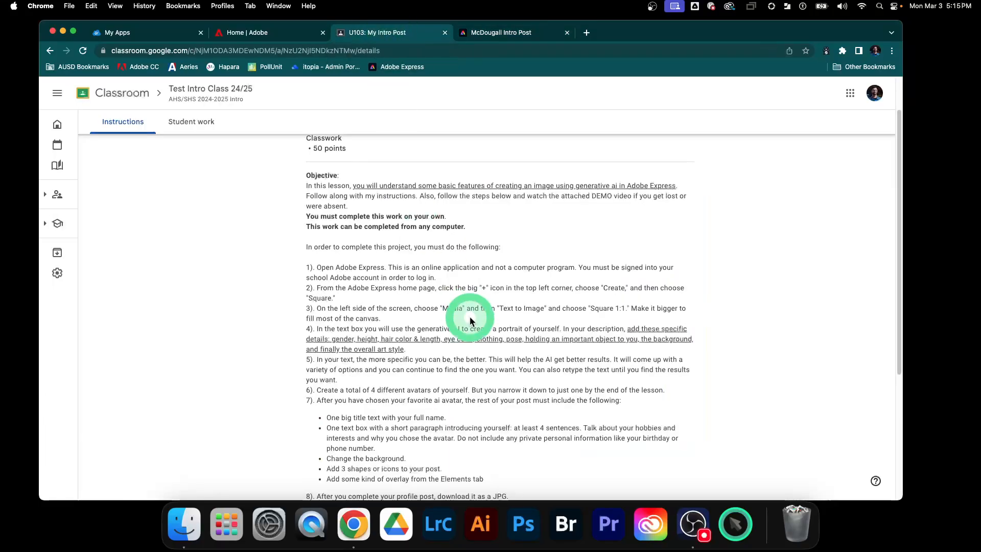
pyautogui.scroll(-3, 470, 317)
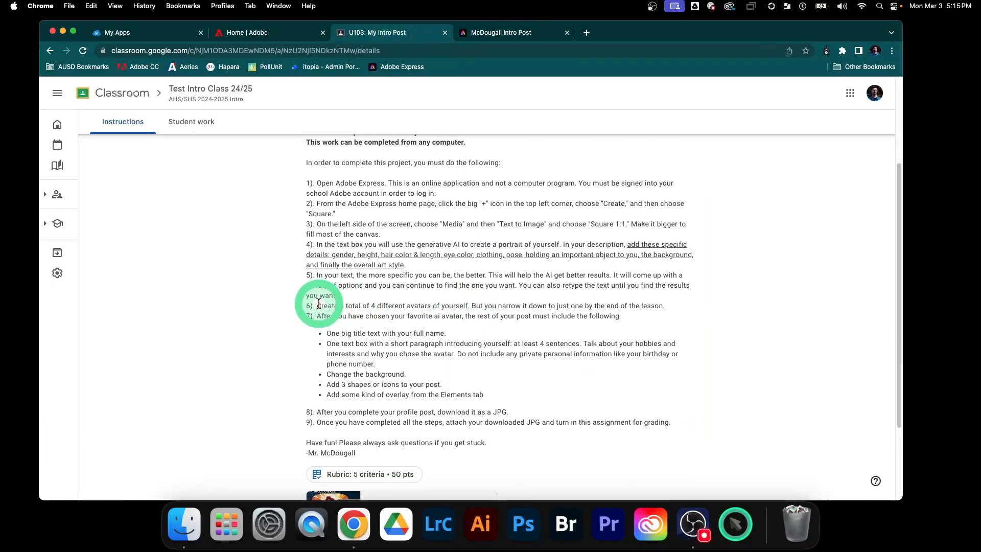
pyautogui.moveTo(317, 305); pyautogui.dragTo(633, 297)
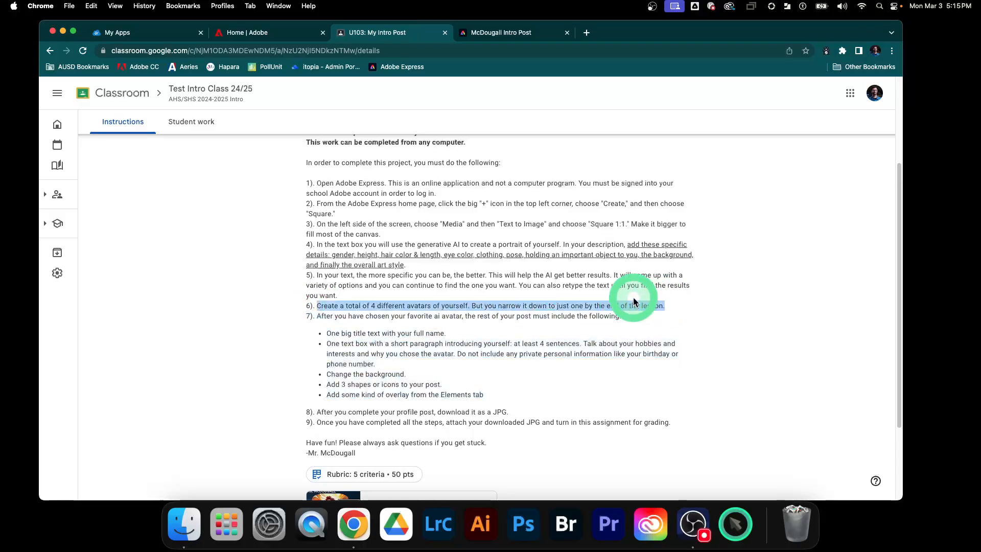
pyautogui.click(634, 296)
# - Back in Adobe Express, shrink the jumping-man image and move it into the page's lower-right corner
pyautogui.click(504, 33)
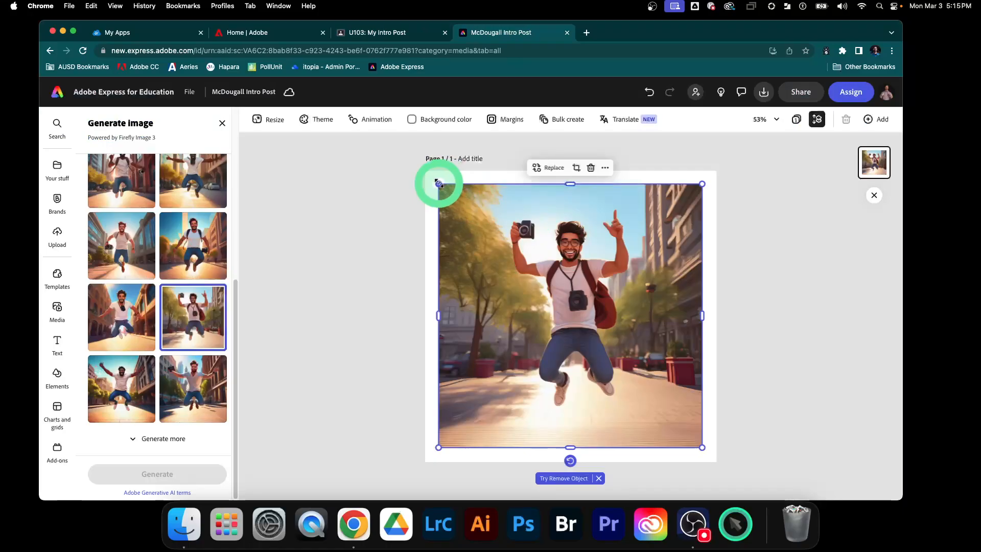
pyautogui.moveTo(438, 184); pyautogui.dragTo(640, 347)
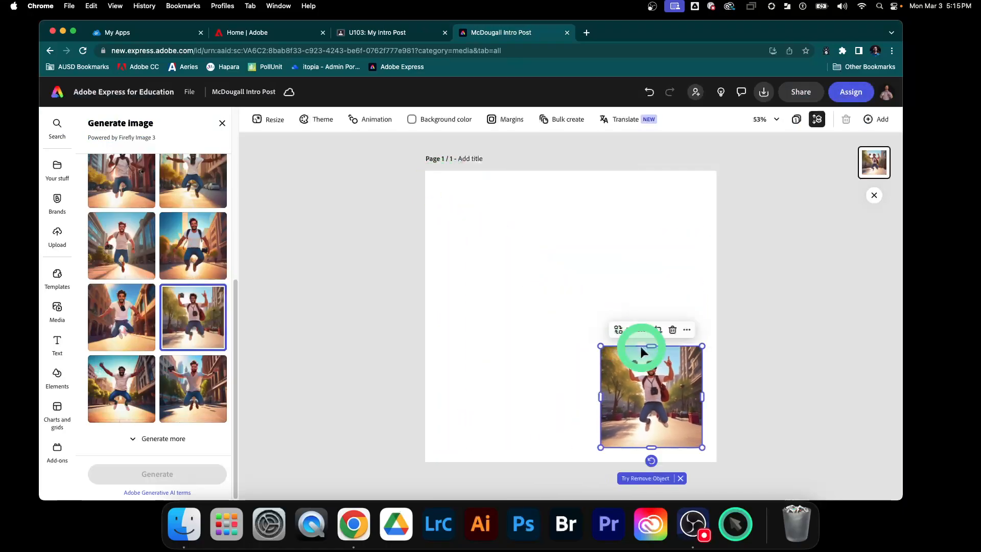
pyautogui.moveTo(665, 385); pyautogui.dragTo(675, 393)
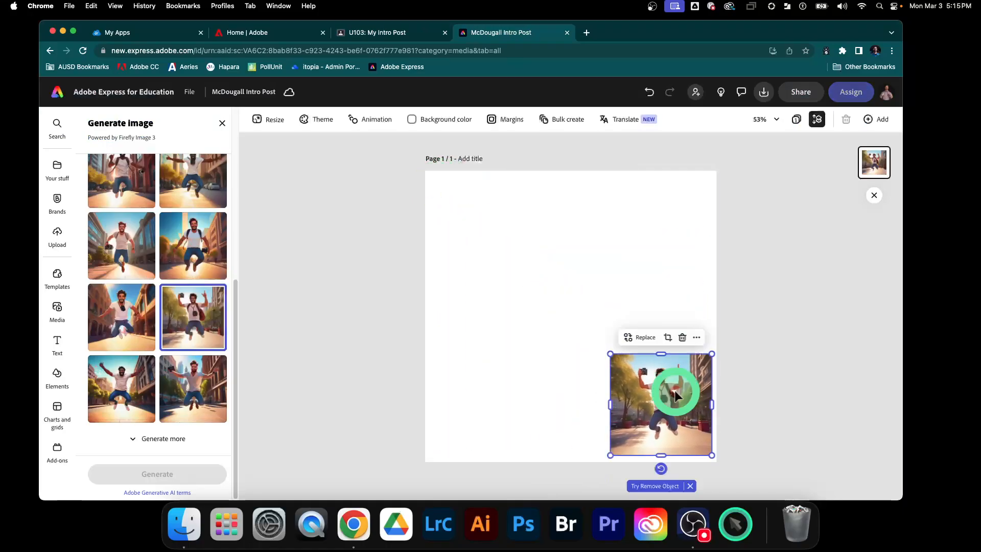
pyautogui.click(336, 254)
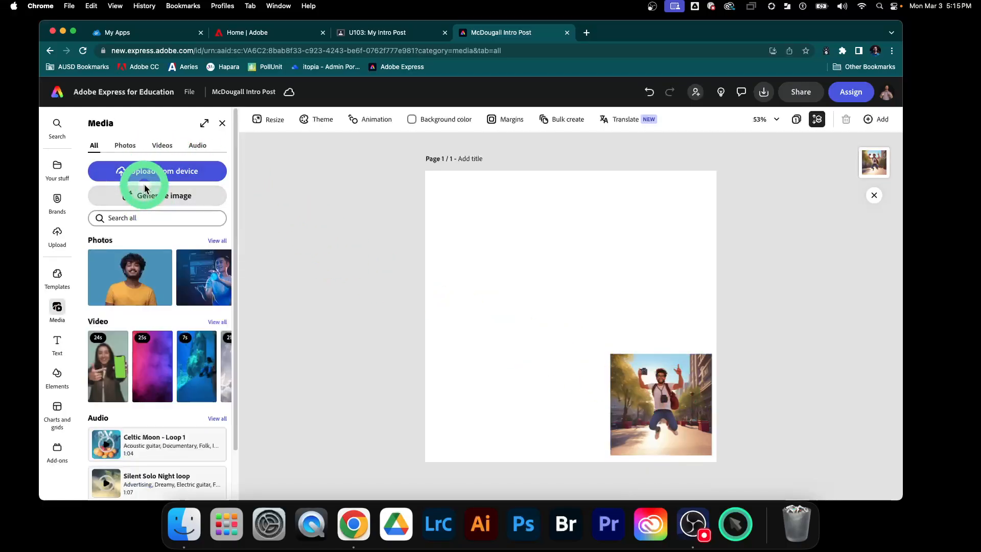
pyautogui.click(664, 396)
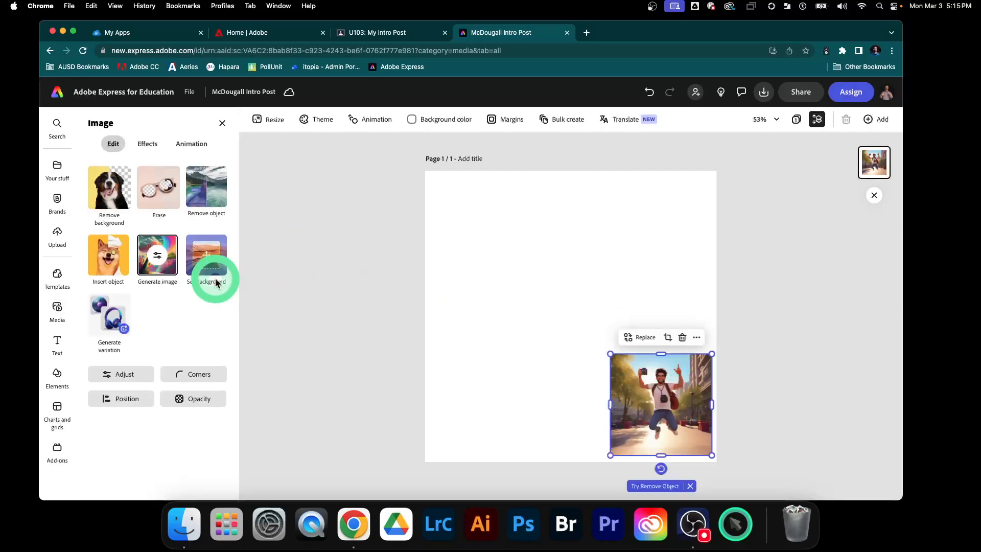
pyautogui.click(159, 258)
pyautogui.click(148, 200)
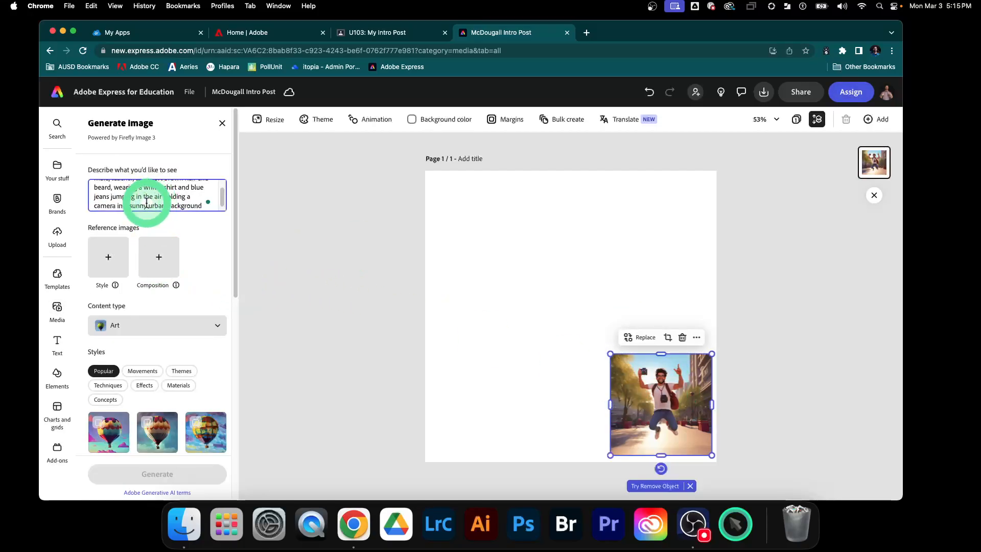
pyautogui.click(393, 319)
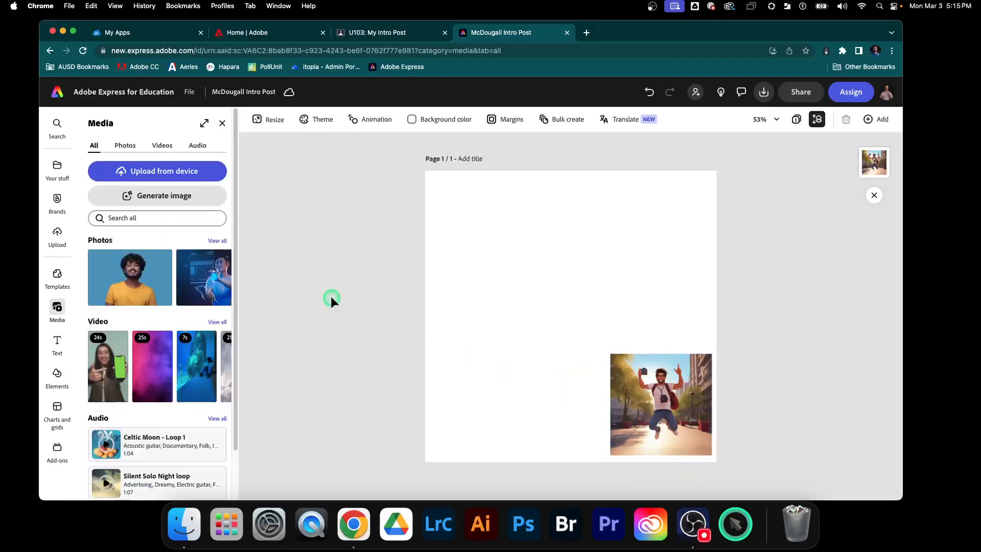
# - Add a new Square (1:1) generated-image placeholder, enlarge it and position it in the upper-left area of the page
pyautogui.click(163, 197)
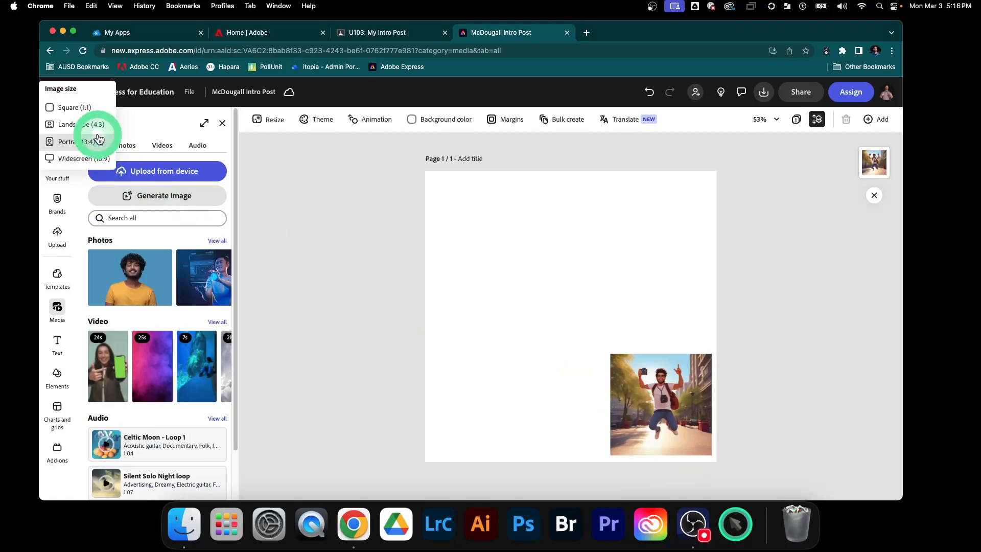
pyautogui.click(81, 109)
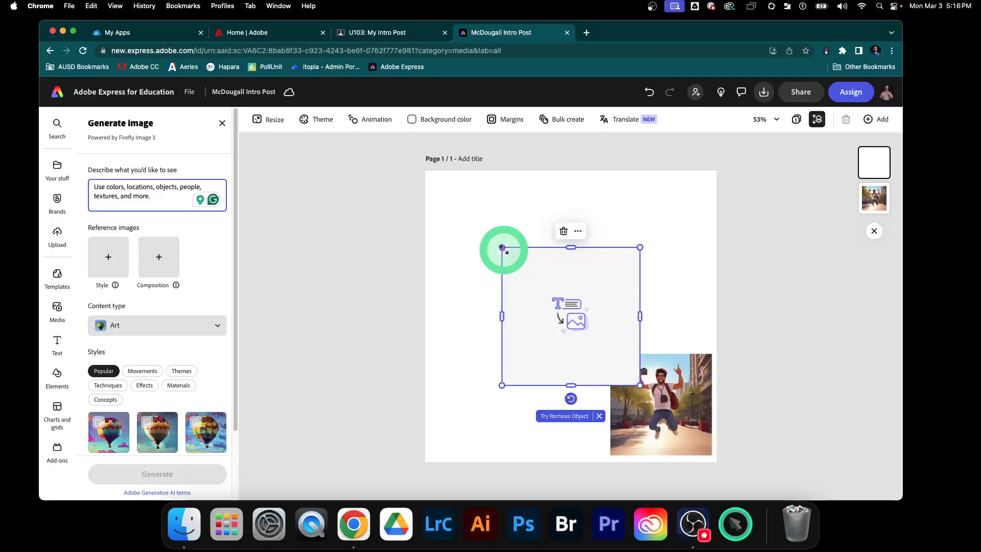
pyautogui.moveTo(503, 249); pyautogui.dragTo(431, 219)
pyautogui.moveTo(544, 283); pyautogui.dragTo(547, 297)
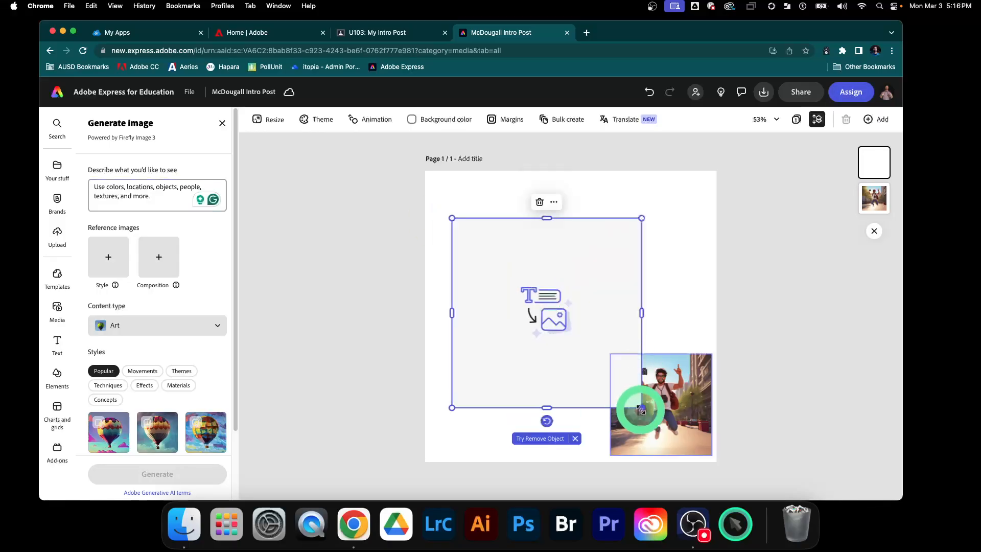
pyautogui.moveTo(639, 404); pyautogui.dragTo(668, 445)
pyautogui.moveTo(569, 333); pyautogui.dragTo(557, 302)
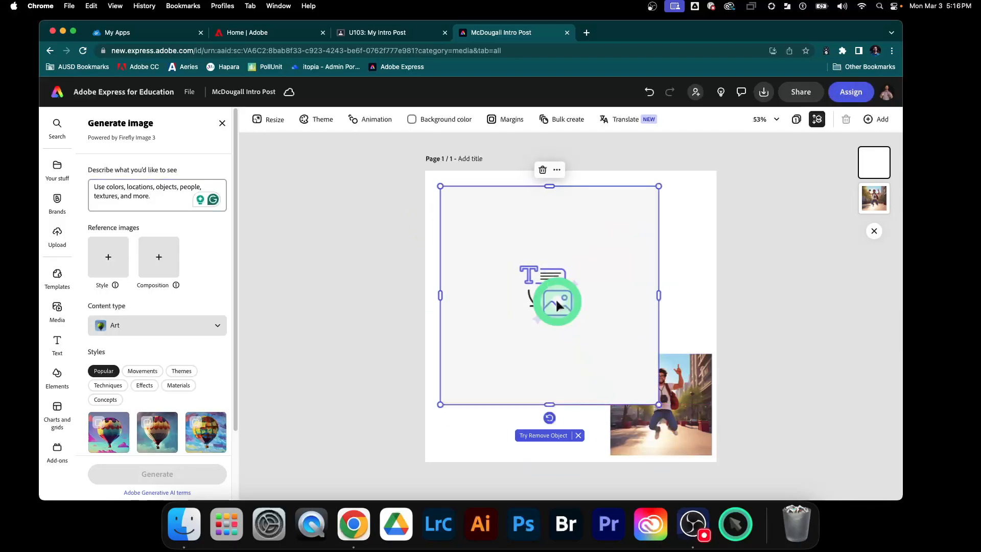
# - Describe the new image as "tall male, short brown hair and beard, wearing a rainbow shirt and playing a guitar in a forest"
pyautogui.click(162, 195)
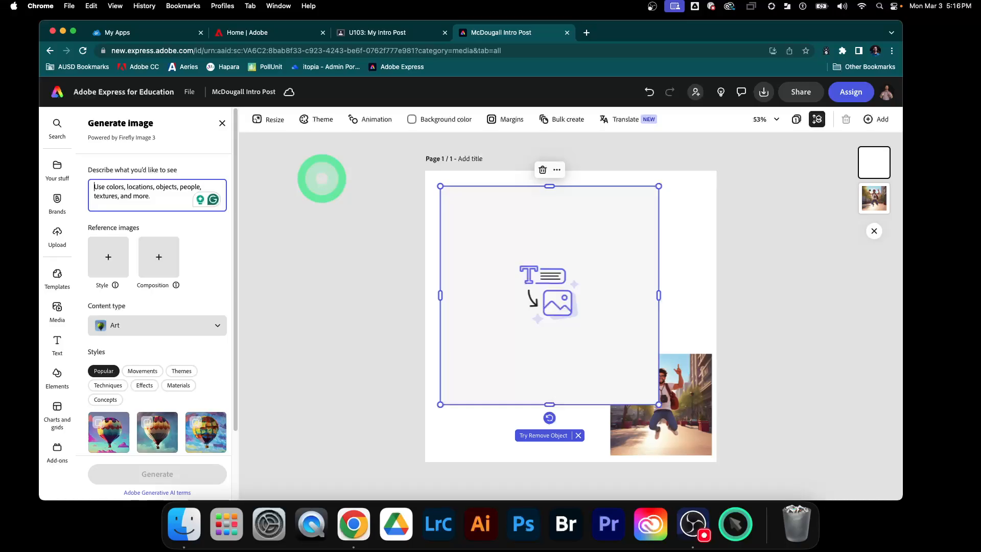
pyautogui.write('tall male')
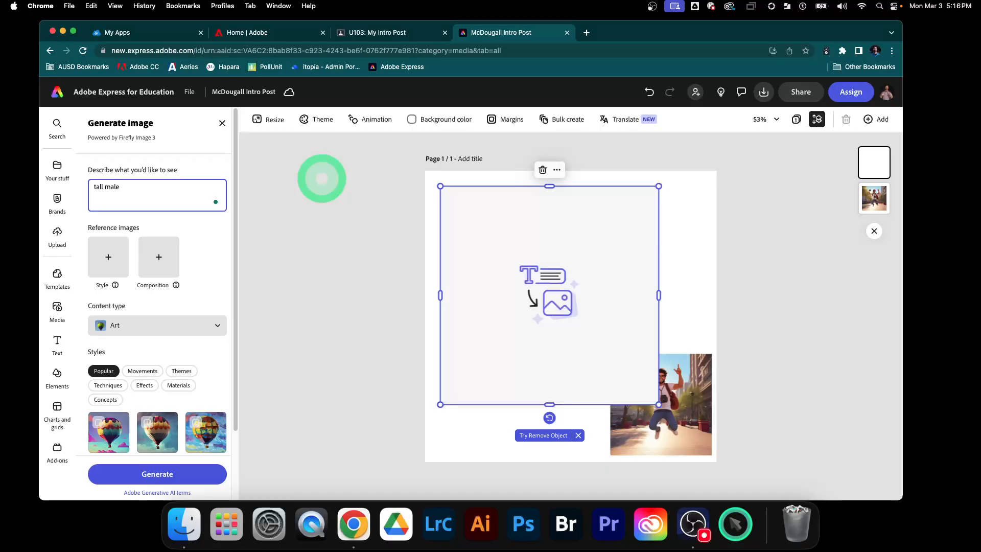
pyautogui.write(', short brown hair and')
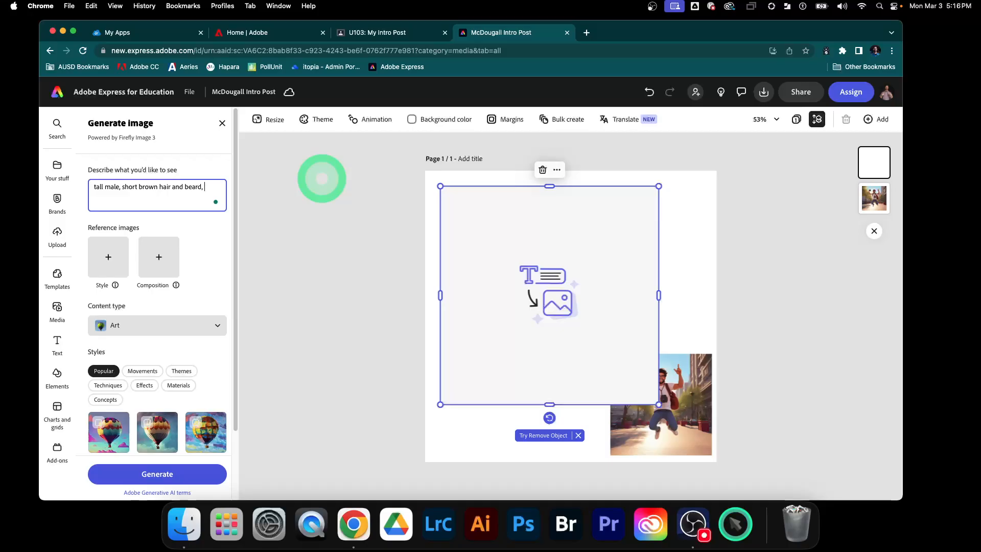
pyautogui.write('beard, wearing a')
pyautogui.press('BackSpace')
pyautogui.press('BackSpace')
pyautogui.press('BackSpace')
pyautogui.write('ar in a forest')
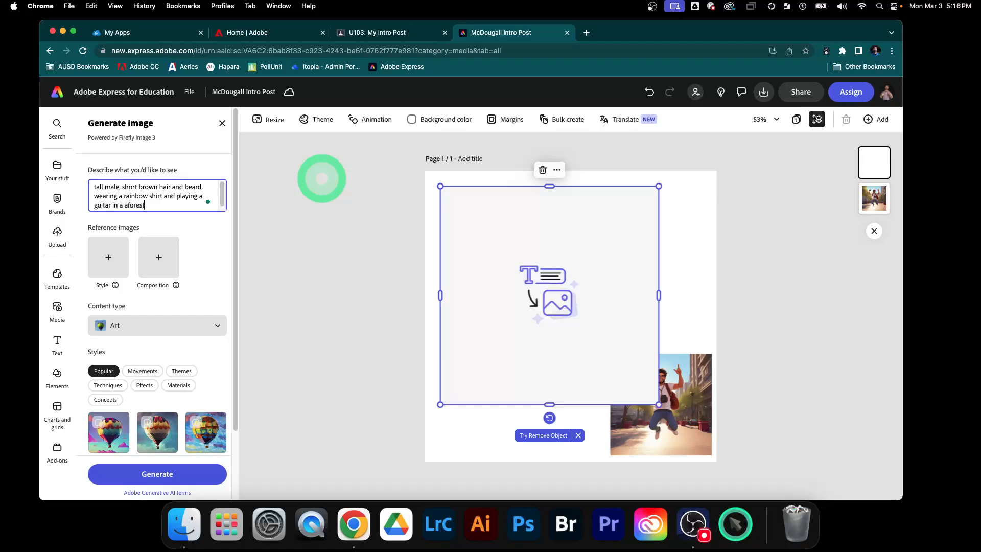
pyautogui.click(129, 205)
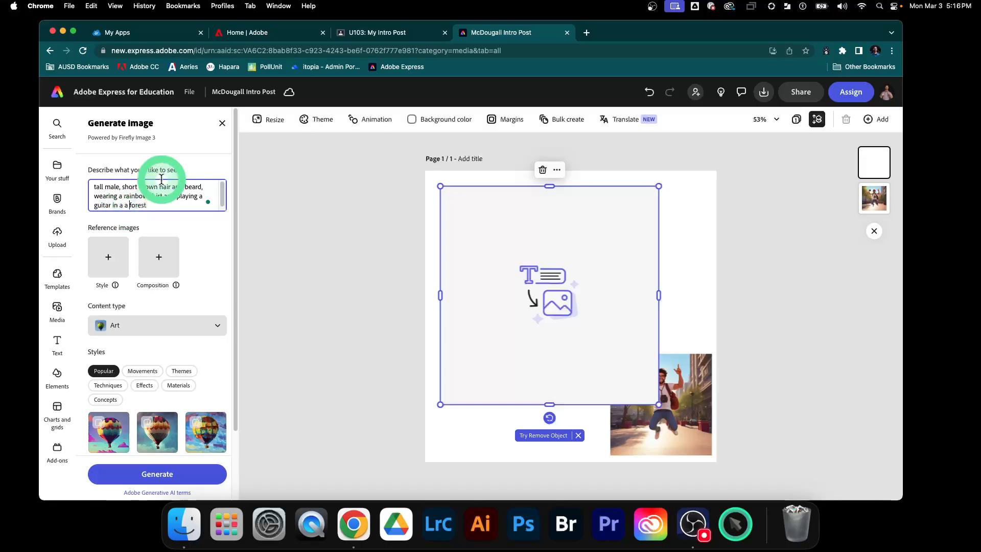
# - Check the description details required by the Google Classroom assignment, especially the overall art style
pyautogui.click(388, 32)
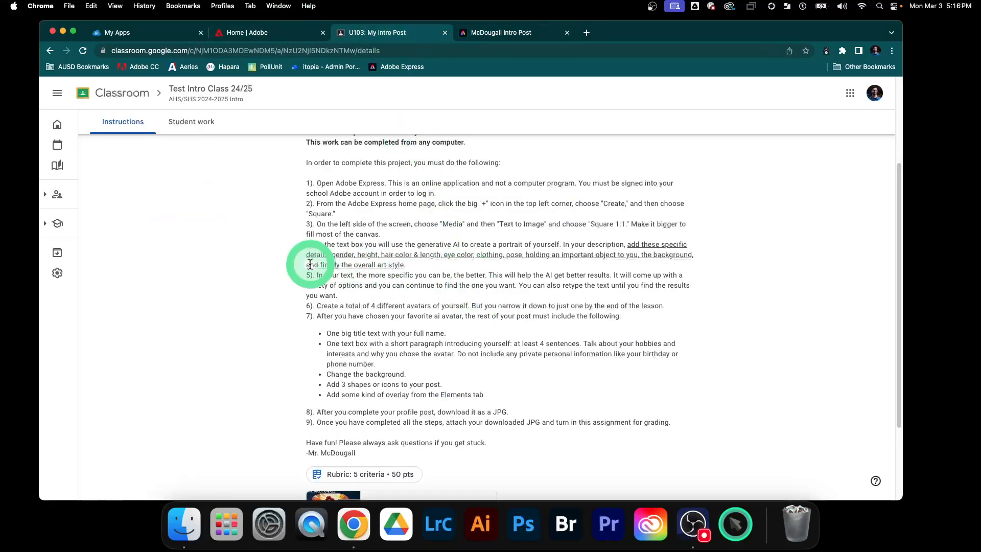
pyautogui.moveTo(321, 265); pyautogui.dragTo(402, 265)
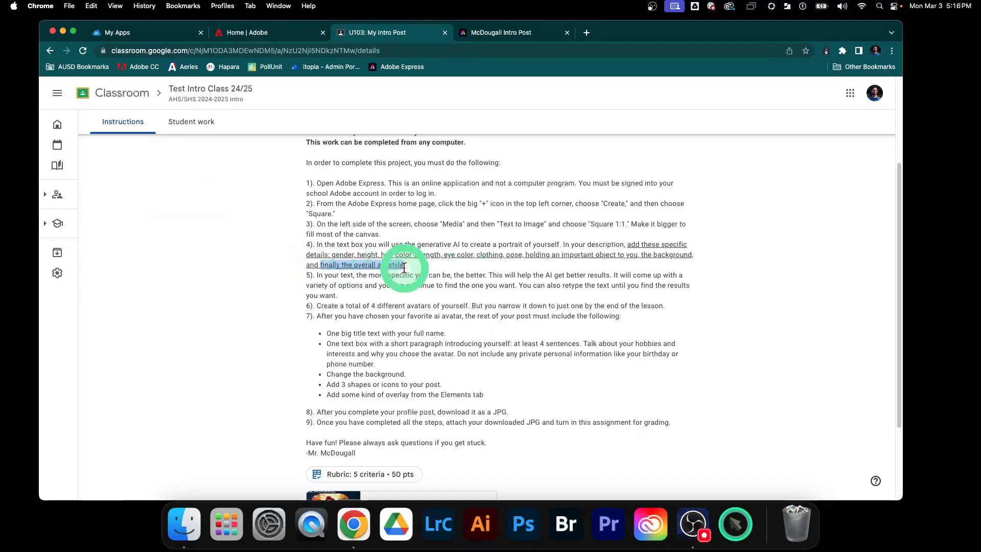
pyautogui.scroll(1, 724, 271)
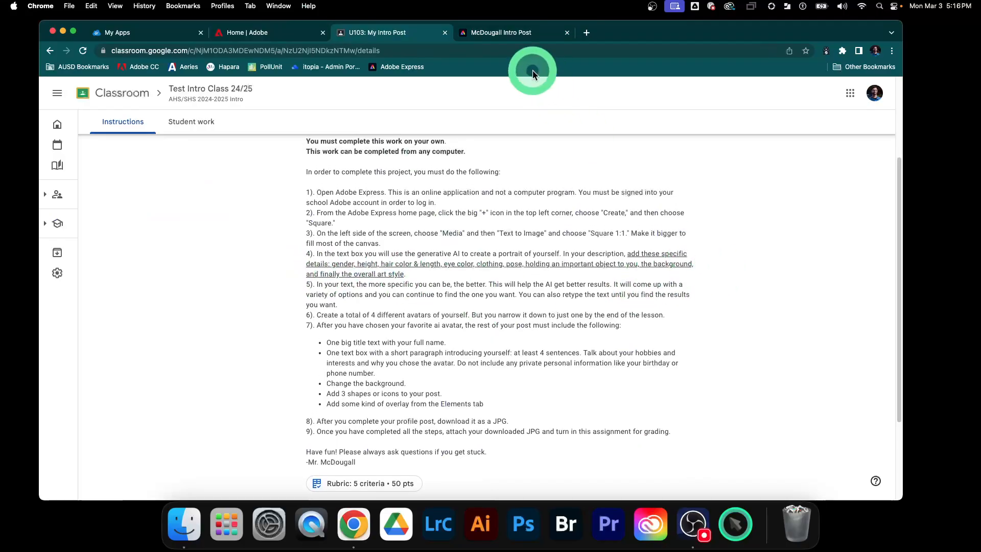
# - Back in Adobe Express, remove the extra "a" before "forest", add "in the style of anime" to the description and generate the images
pyautogui.click(523, 34)
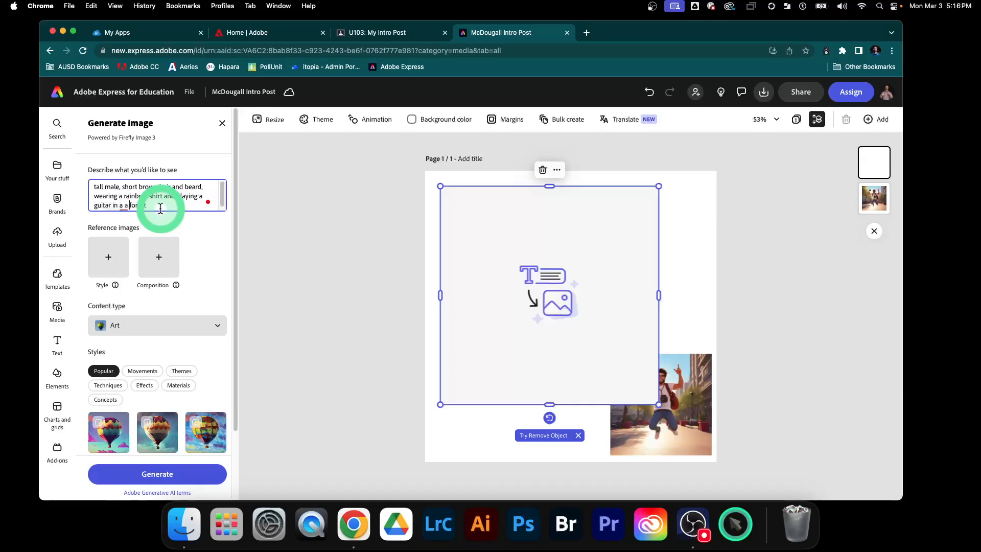
pyautogui.press('BackSpace')
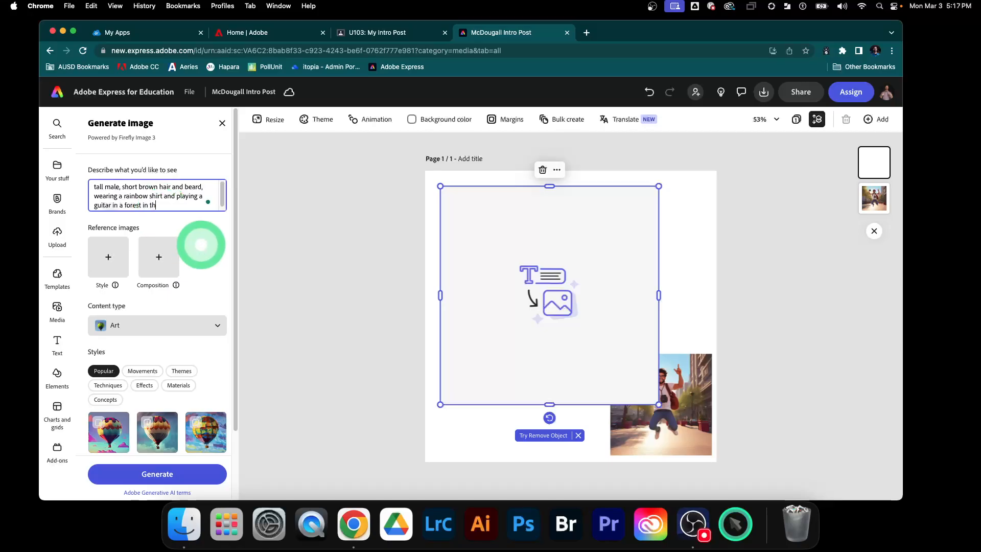
pyautogui.write('yle of anime')
pyautogui.press('Return')
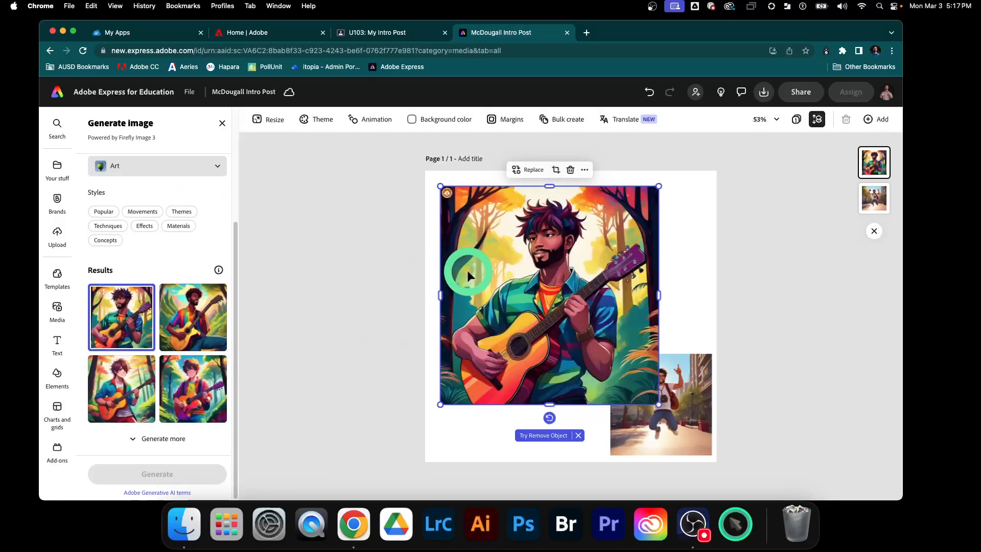
# - Choose the anime guitarist in the blue jacket and shrink the image into the page's upper-right area
pyautogui.click(188, 408)
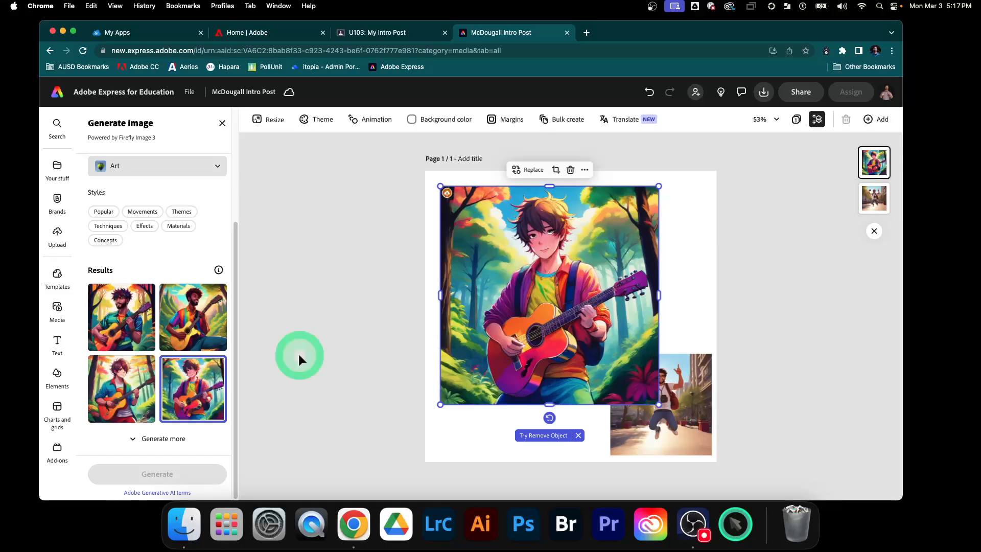
pyautogui.click(121, 402)
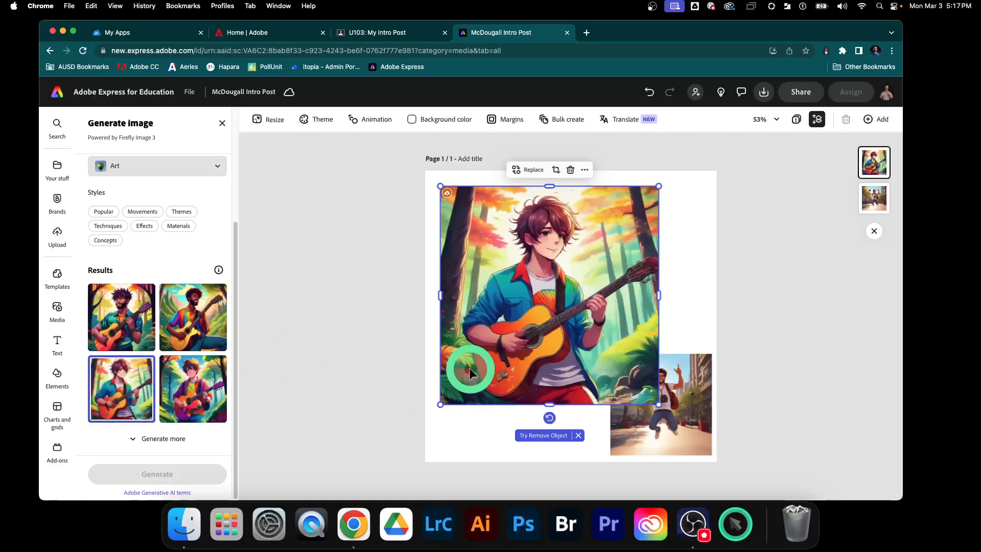
pyautogui.moveTo(657, 403); pyautogui.dragTo(541, 325)
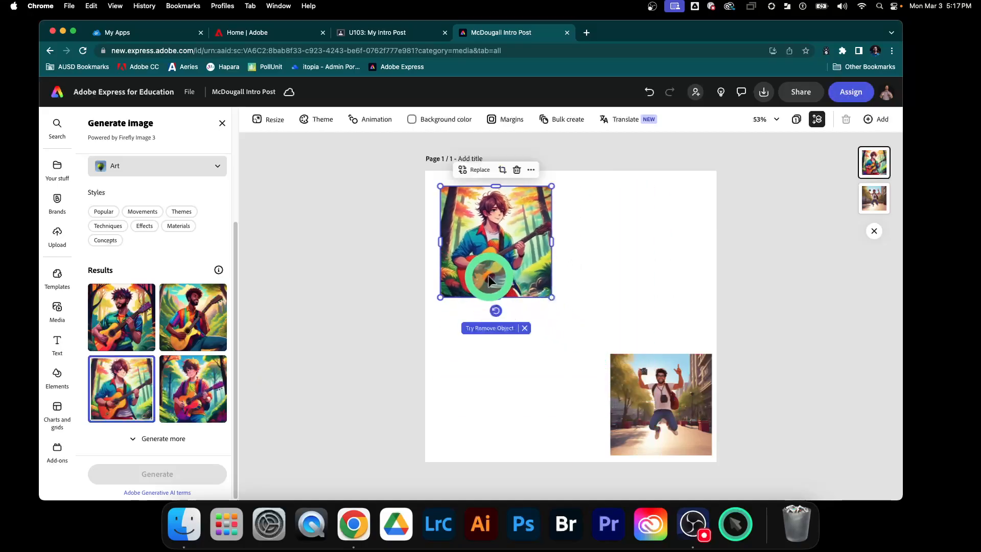
pyautogui.moveTo(478, 271); pyautogui.dragTo(620, 269)
# - Add another Square (1:1) generated-image placeholder and enlarge it to fill most of the page
pyautogui.scroll(5, 169, 279)
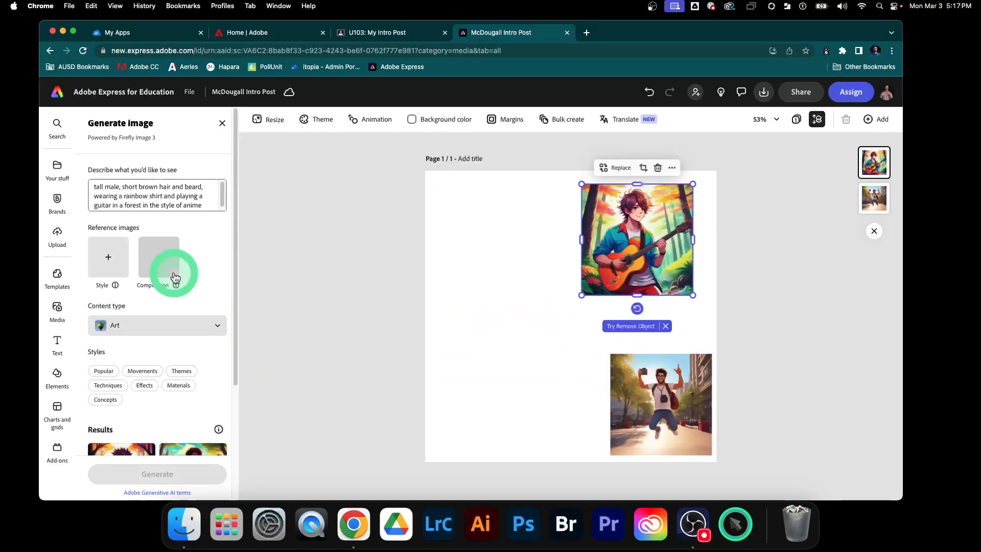
pyautogui.click(337, 272)
pyautogui.click(171, 201)
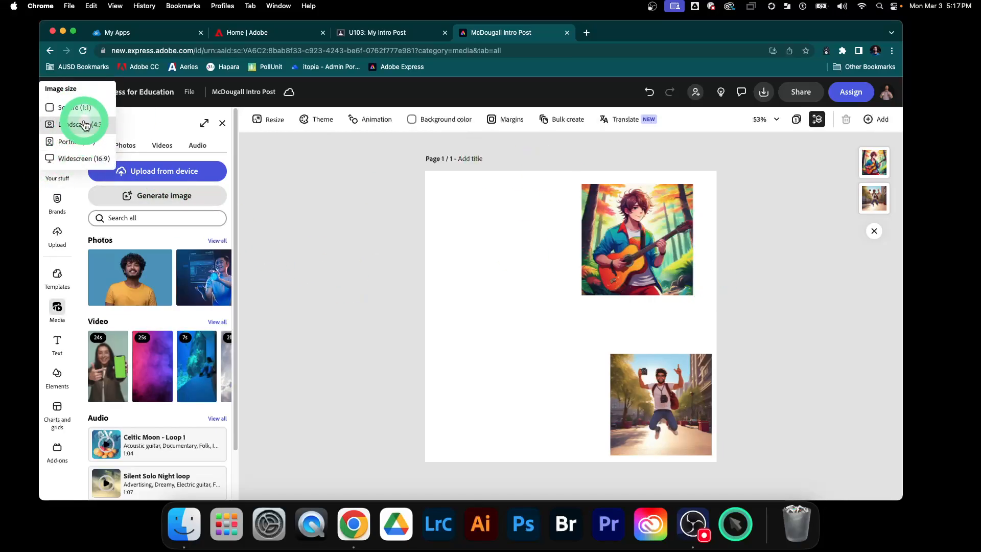
pyautogui.click(75, 107)
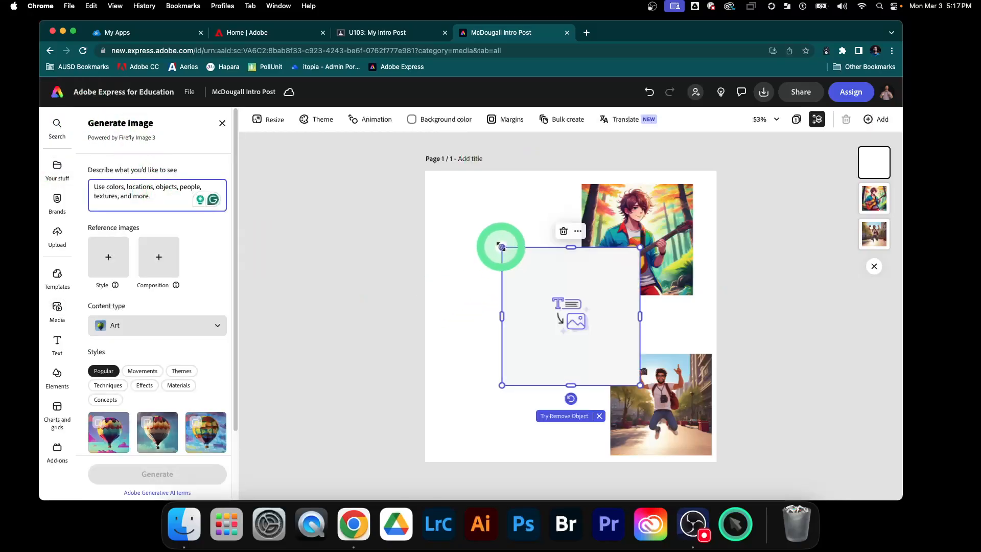
pyautogui.moveTo(501, 247); pyautogui.dragTo(442, 196)
pyautogui.moveTo(641, 387); pyautogui.dragTo(713, 456)
pyautogui.moveTo(639, 405); pyautogui.dragTo(614, 374)
# - Describe the new image as "male, long rainbow beard wearing dragon armor and holding a lightsaber" and generate it
pyautogui.click(174, 207)
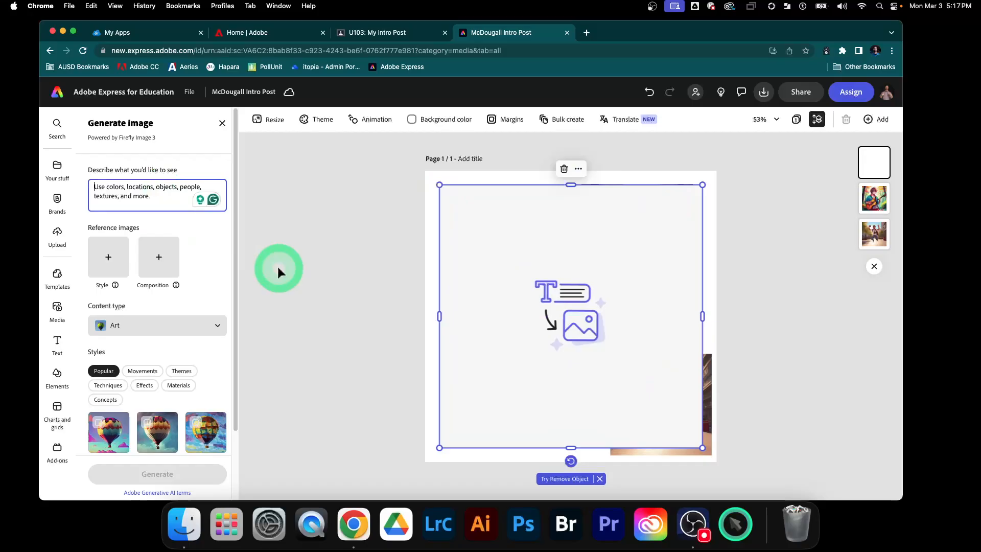
pyautogui.write('male')
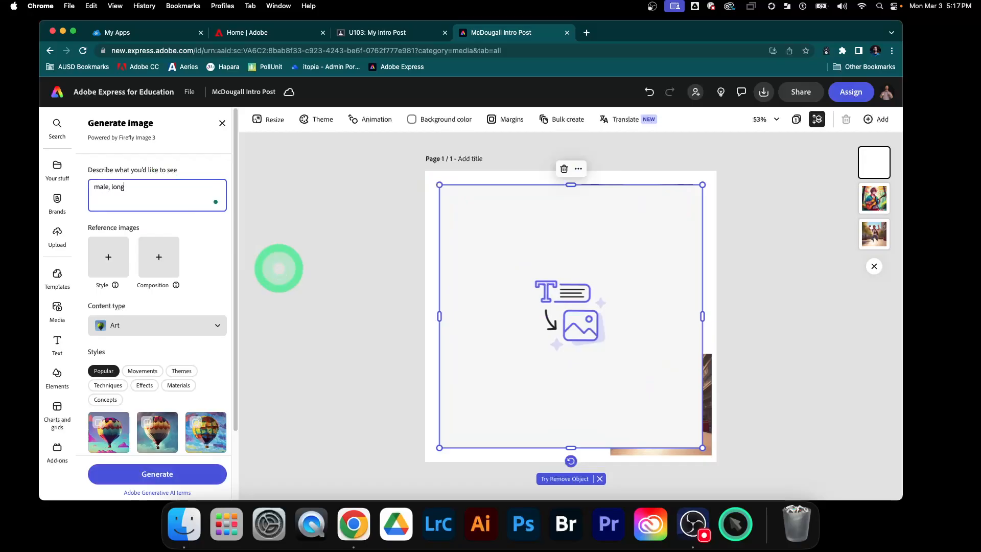
pyautogui.write(', long rainbow beard')
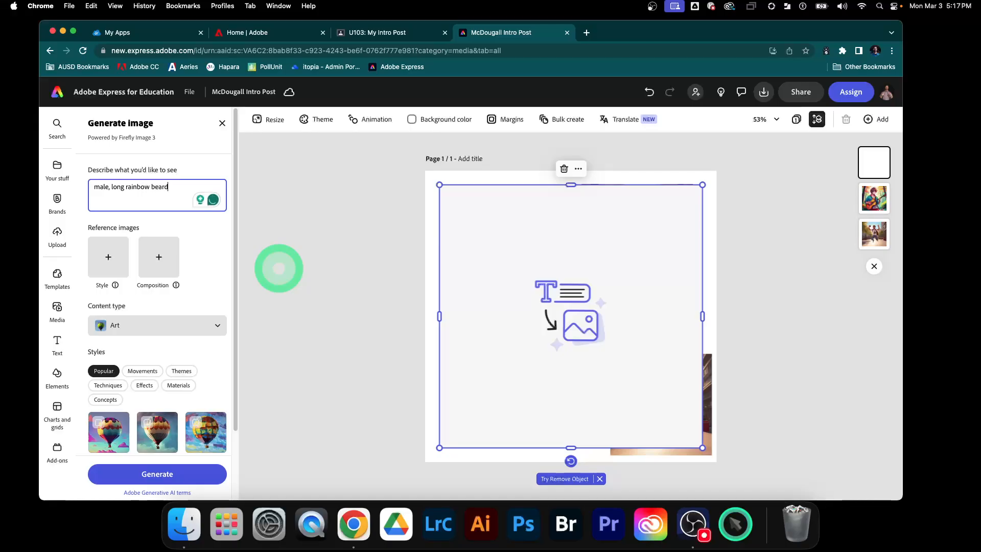
pyautogui.write(' wearing dragon armor and ho')
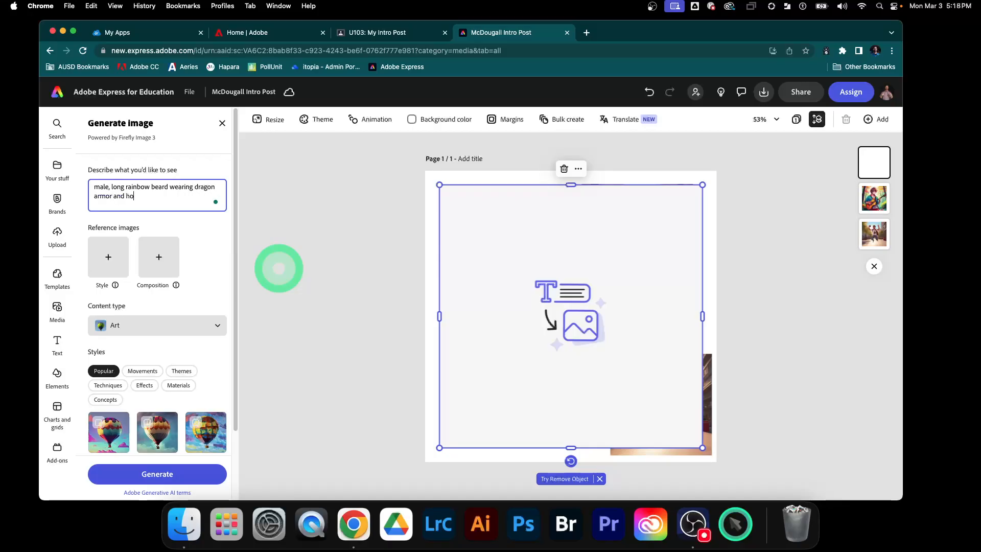
pyautogui.write('li')
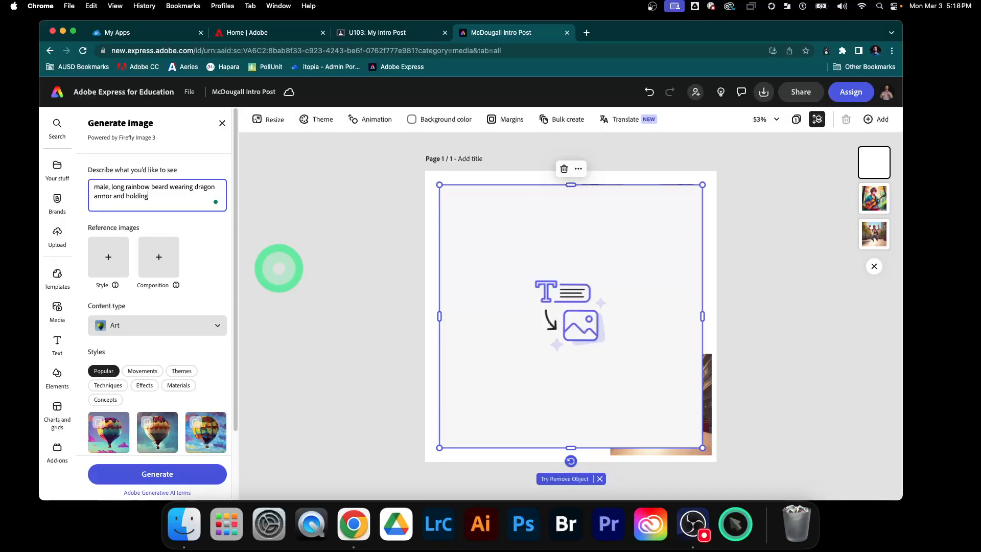
pyautogui.write('ing a lightsaber')
pyautogui.press('Return')
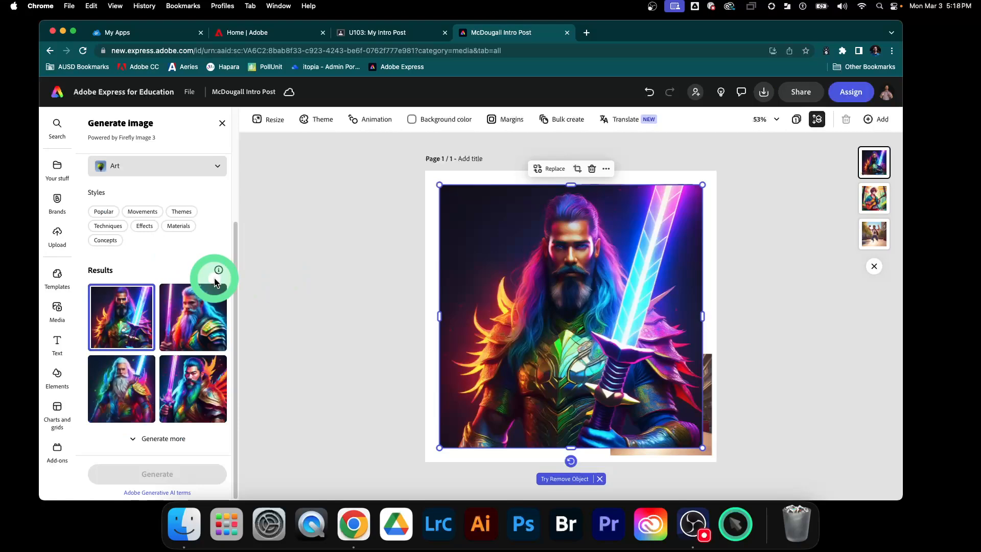
# - Preview the generated dragon-armor warriors on the page and generate more variations of them
pyautogui.click(191, 324)
pyautogui.click(192, 381)
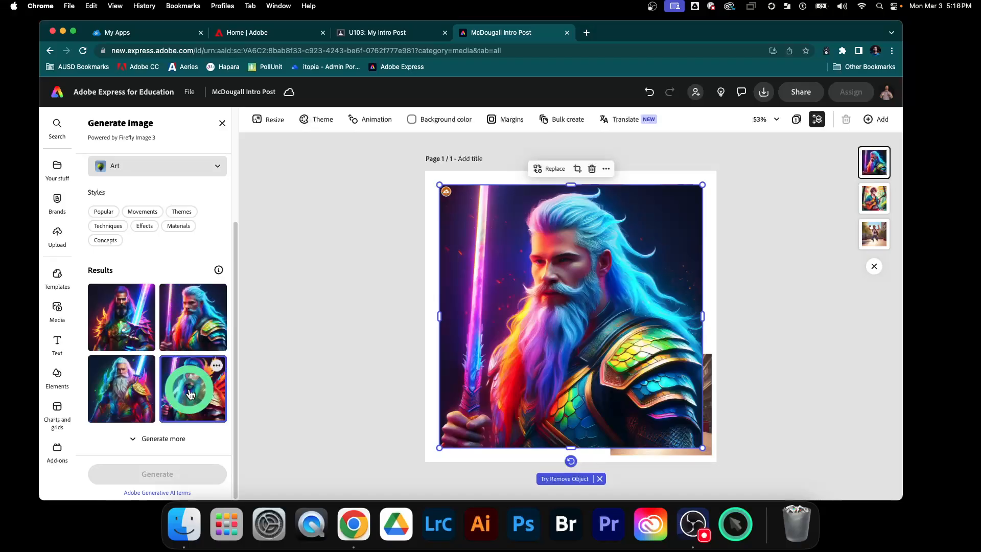
pyautogui.click(126, 393)
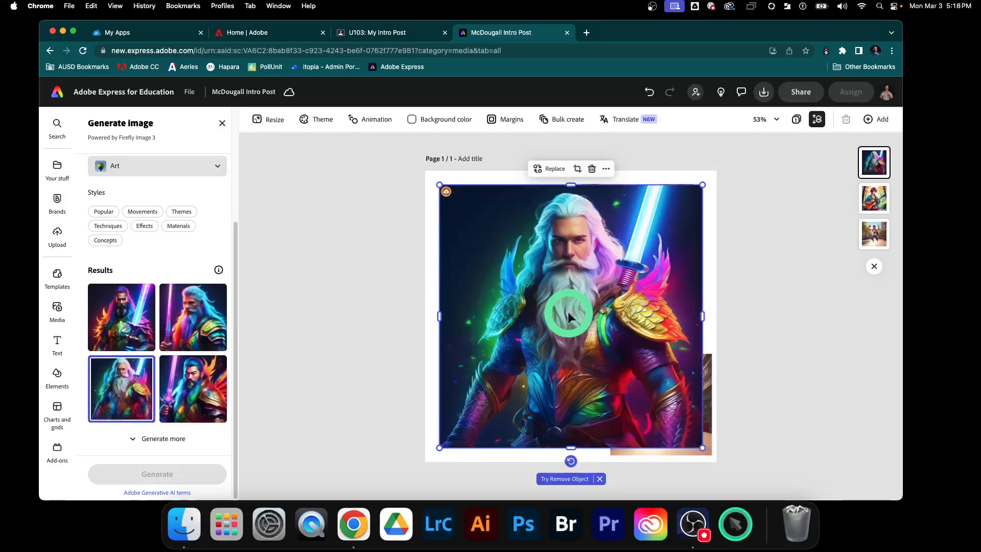
pyautogui.click(174, 440)
pyautogui.click(121, 328)
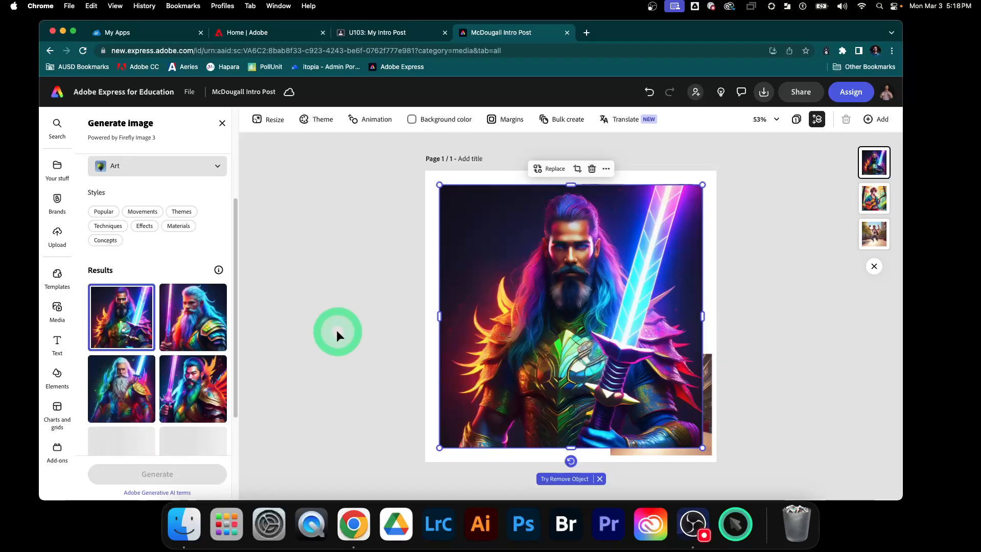
# - Compare the additional variations and choose the dark-bearded warrior with long rainbow hair and the glowing sword from the first results
pyautogui.click(196, 323)
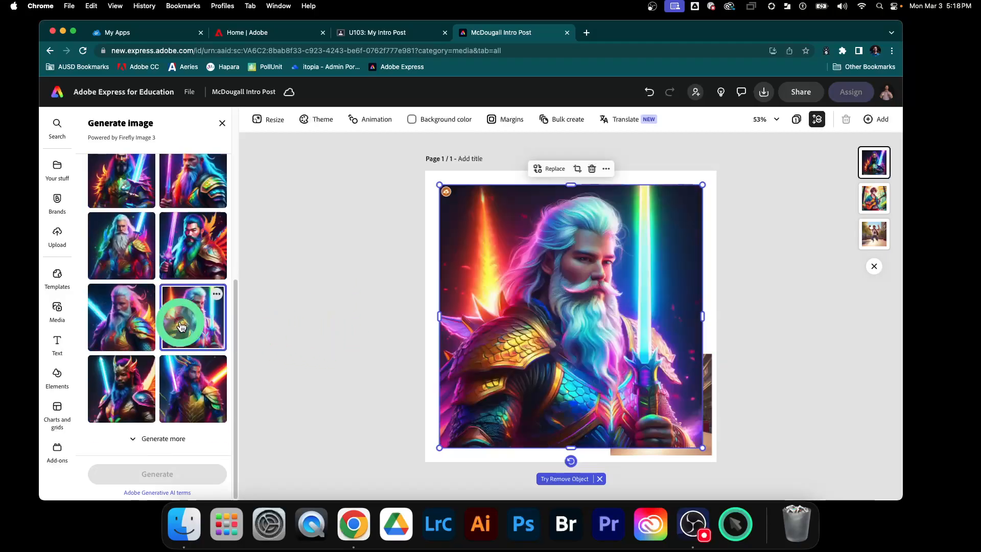
pyautogui.click(123, 393)
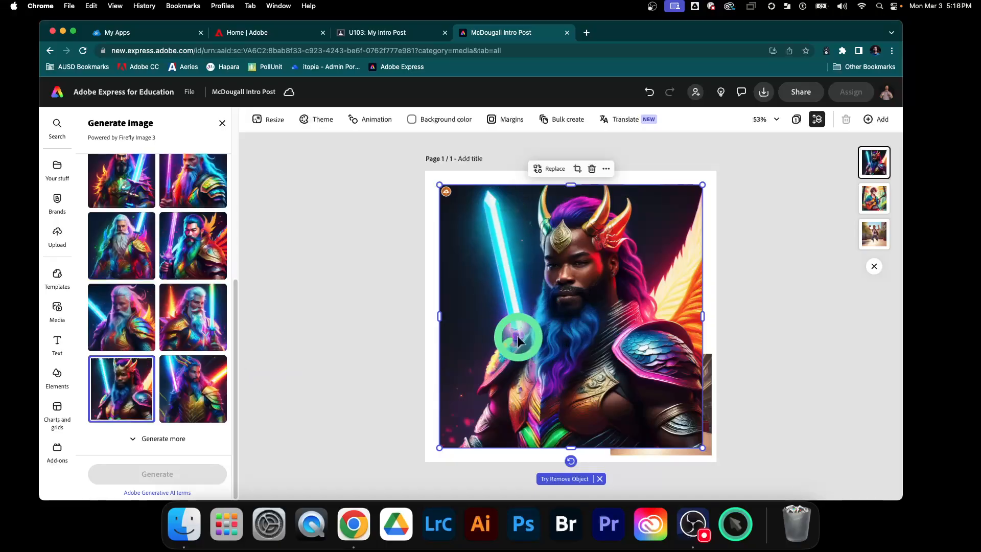
pyautogui.click(206, 325)
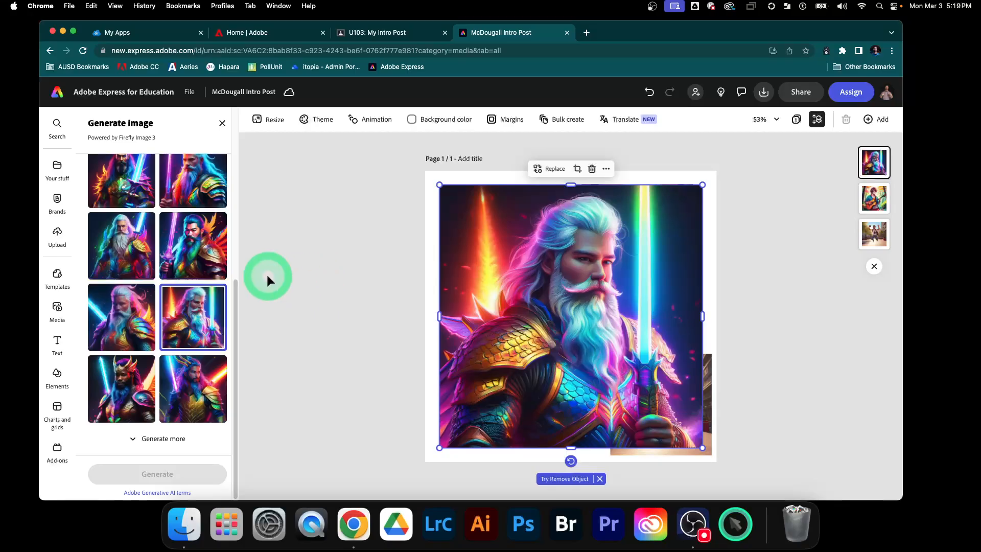
pyautogui.click(113, 254)
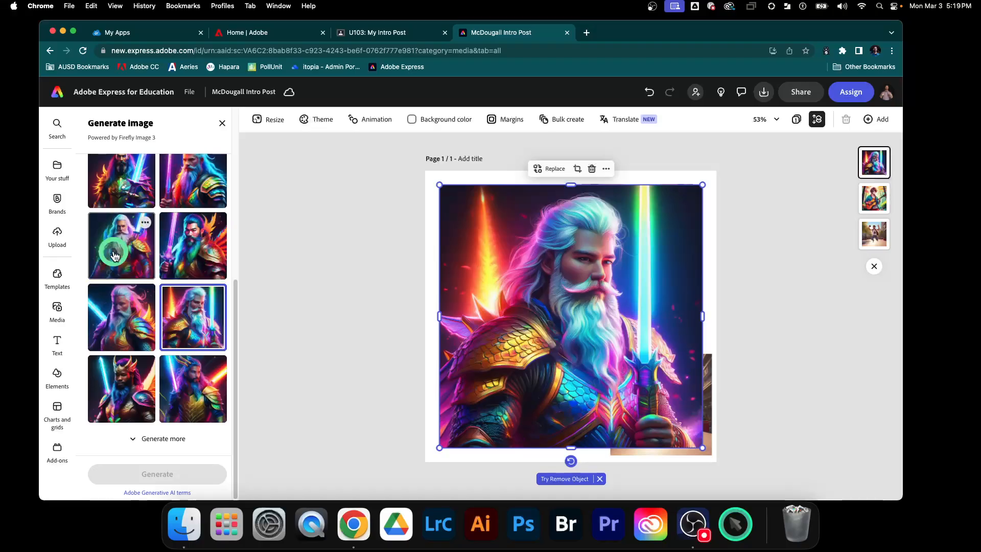
pyautogui.scroll(2, 114, 255)
pyautogui.click(121, 239)
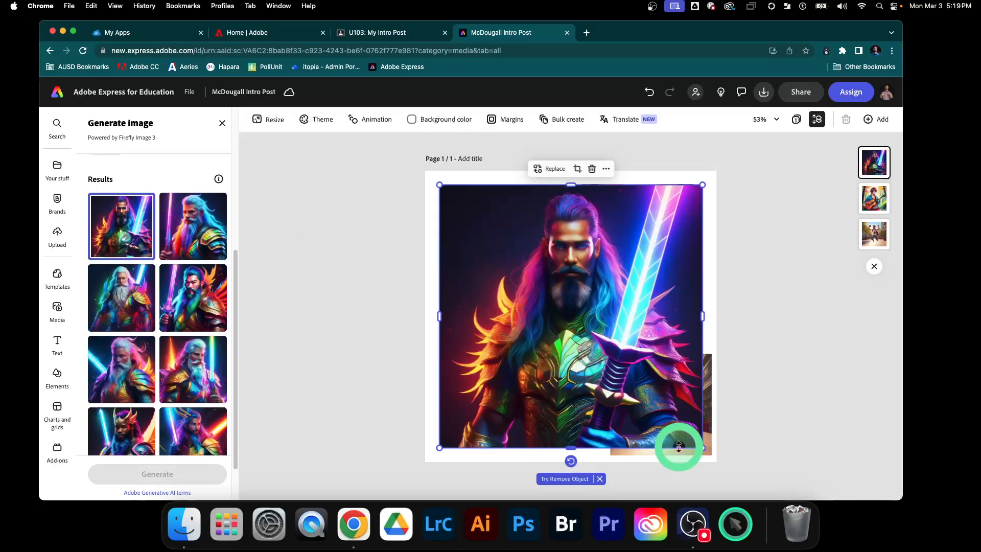
# - Shrink the warrior image into the page's upper-left area and enlarge the guitarist and jumping-man images to fill the right half
pyautogui.moveTo(702, 448); pyautogui.dragTo(569, 327)
pyautogui.click(598, 305)
pyautogui.moveTo(618, 296); pyautogui.dragTo(625, 284)
pyautogui.click(659, 381)
pyautogui.moveTo(611, 353)
pyautogui.mouseDown()
pyautogui.moveTo(565, 324)
pyautogui.moveTo(571, 315)
pyautogui.moveTo(628, 357)
pyautogui.mouseUp()
pyautogui.click(617, 354)
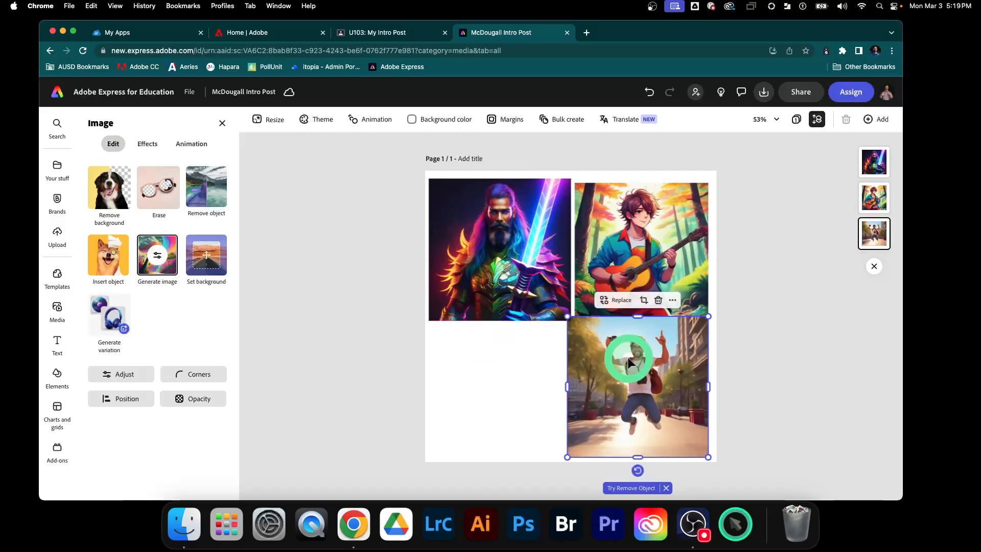
# - Delete the jumping-man and guitarist images, and enlarge the warrior image to fill most of the page below an empty top strip
pyautogui.click(385, 321)
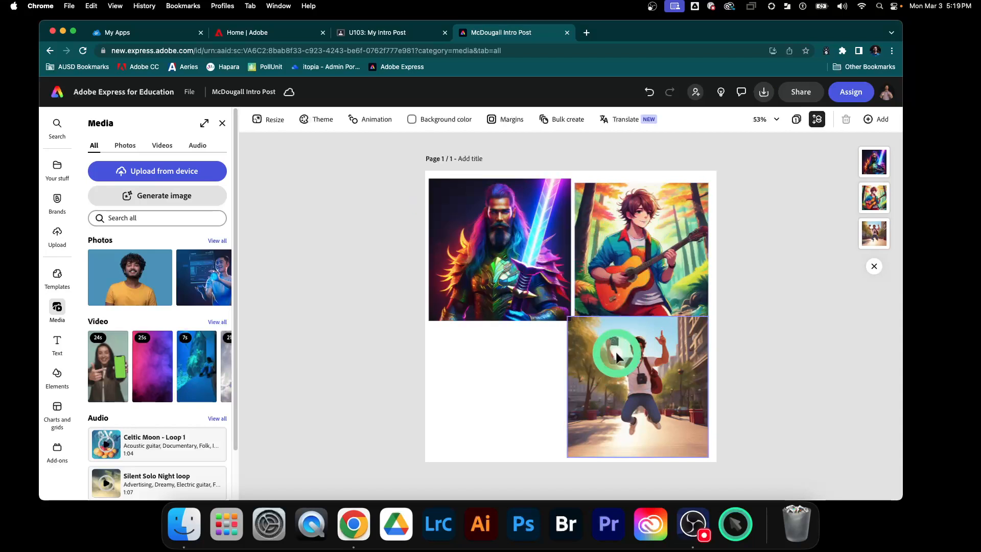
pyautogui.click(520, 277)
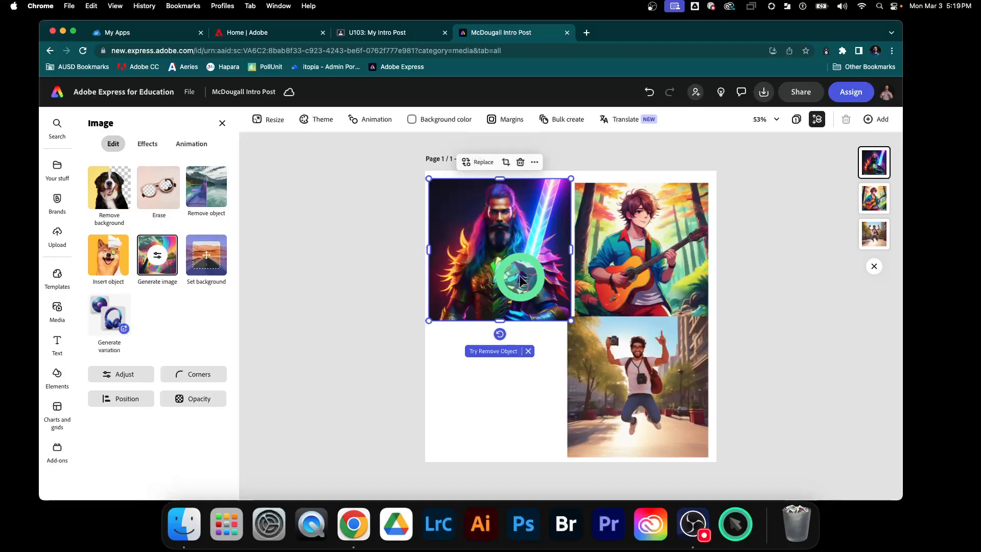
pyautogui.click(600, 339)
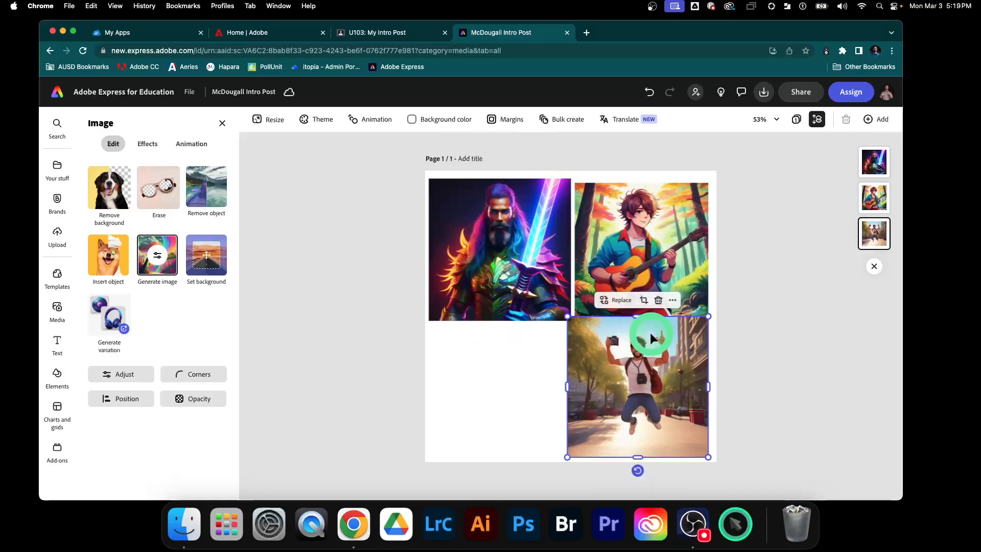
pyautogui.click(659, 300)
pyautogui.click(659, 270)
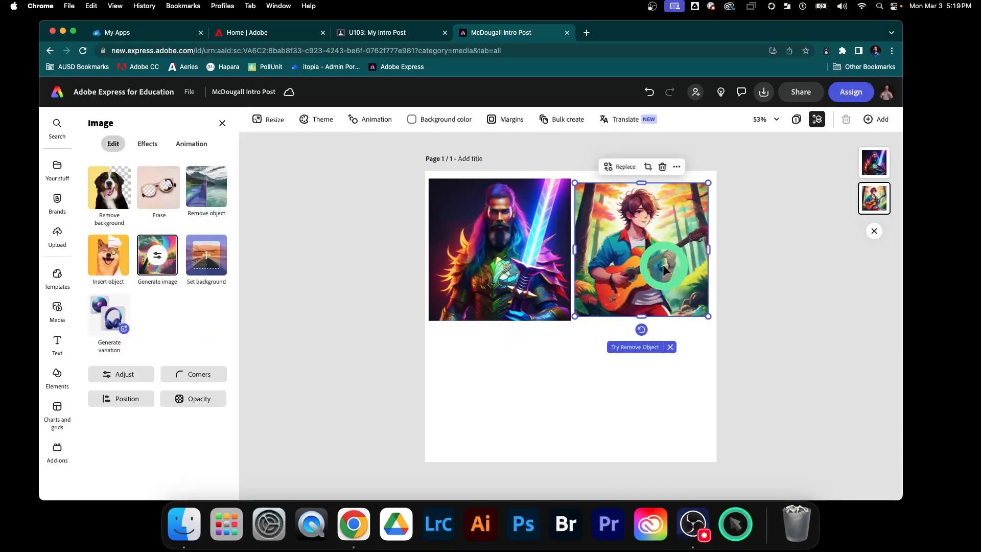
pyautogui.click(662, 167)
pyautogui.moveTo(572, 322); pyautogui.dragTo(593, 383)
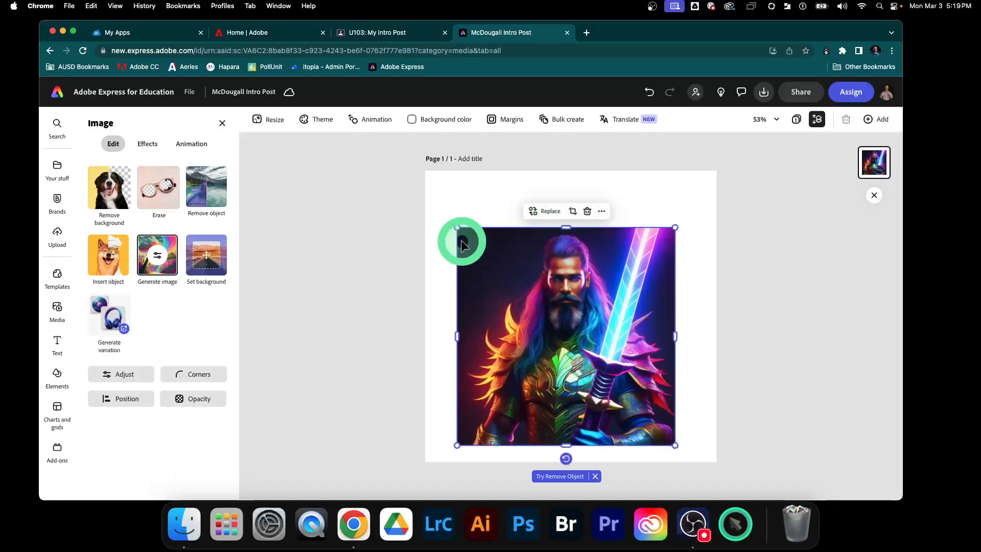
pyautogui.moveTo(480, 252)
pyautogui.mouseDown()
pyautogui.moveTo(525, 267)
pyautogui.moveTo(490, 267)
pyautogui.moveTo(495, 252)
pyautogui.mouseUp()
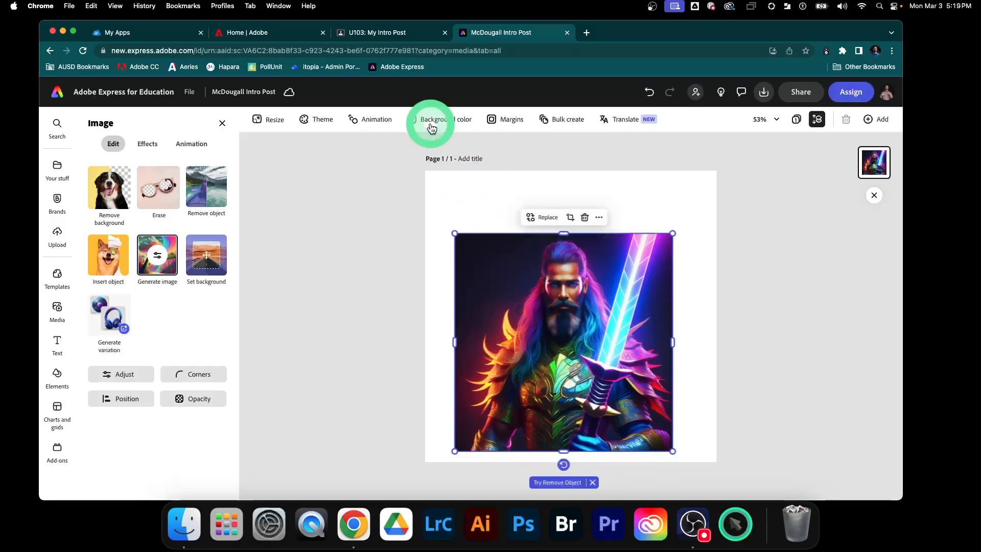
# - Check the Google Classroom assignment for what the post must include, especially the title text and the introductory paragraph
pyautogui.click(394, 31)
pyautogui.scroll(-2, 404, 286)
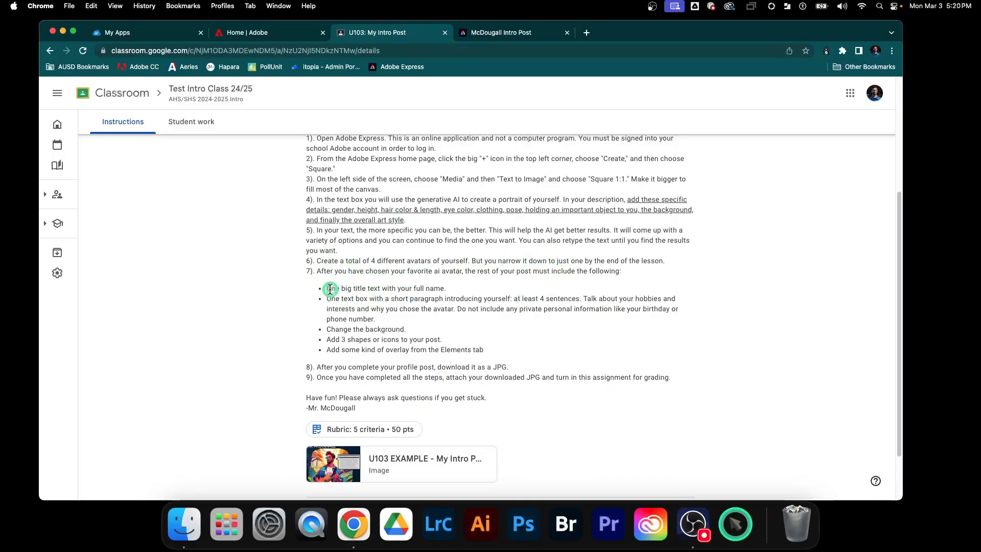
pyautogui.moveTo(444, 287); pyautogui.dragTo(445, 288)
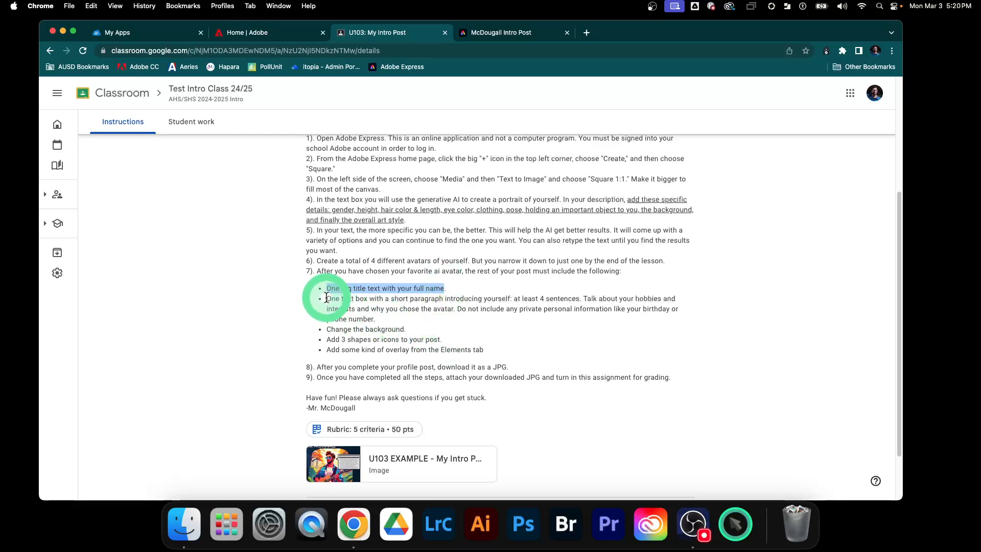
pyautogui.moveTo(326, 298); pyautogui.dragTo(377, 320)
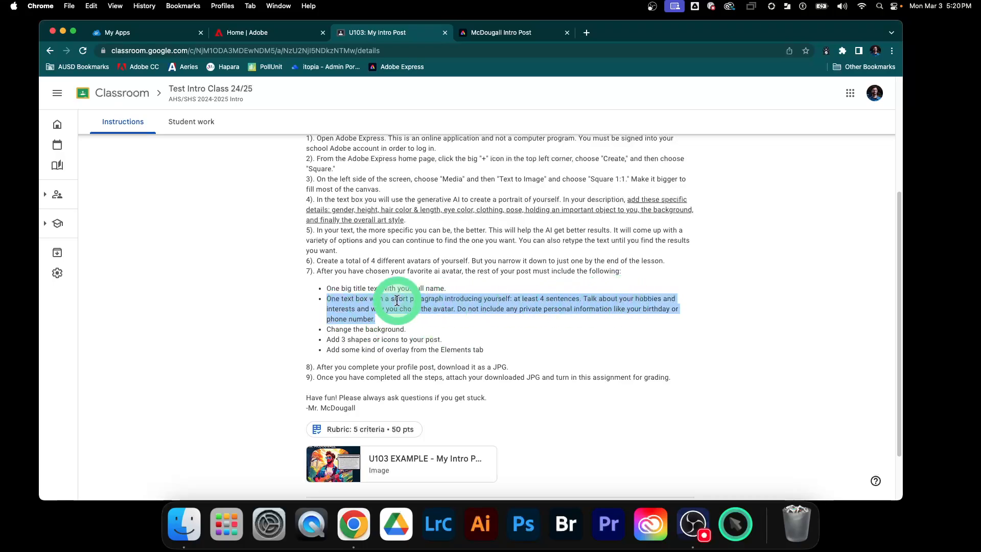
pyautogui.click(452, 318)
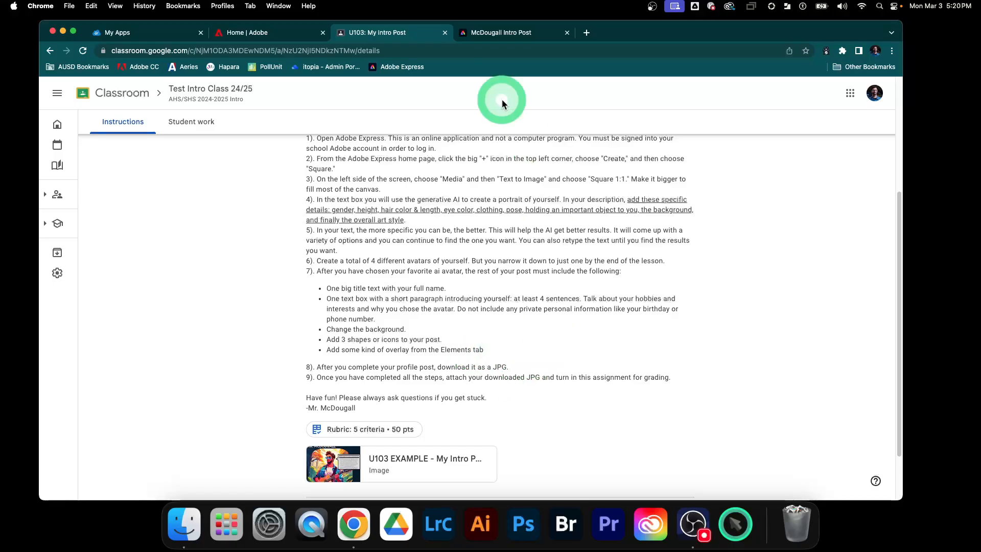
# - Back in Adobe Express, add the "OUT OF OFFICE" text design from Signs and labels and move it to the page's top-left area
pyautogui.click(500, 32)
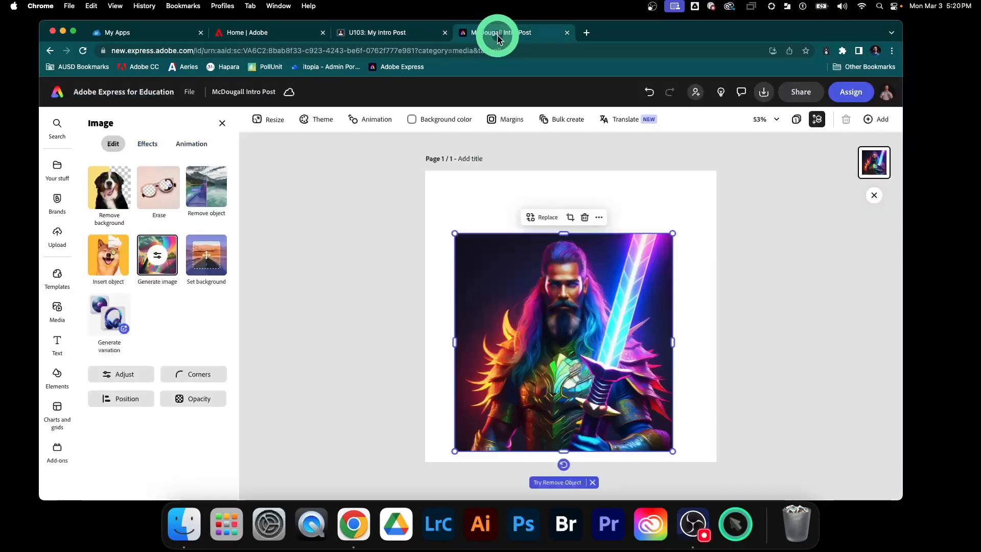
pyautogui.click(420, 200)
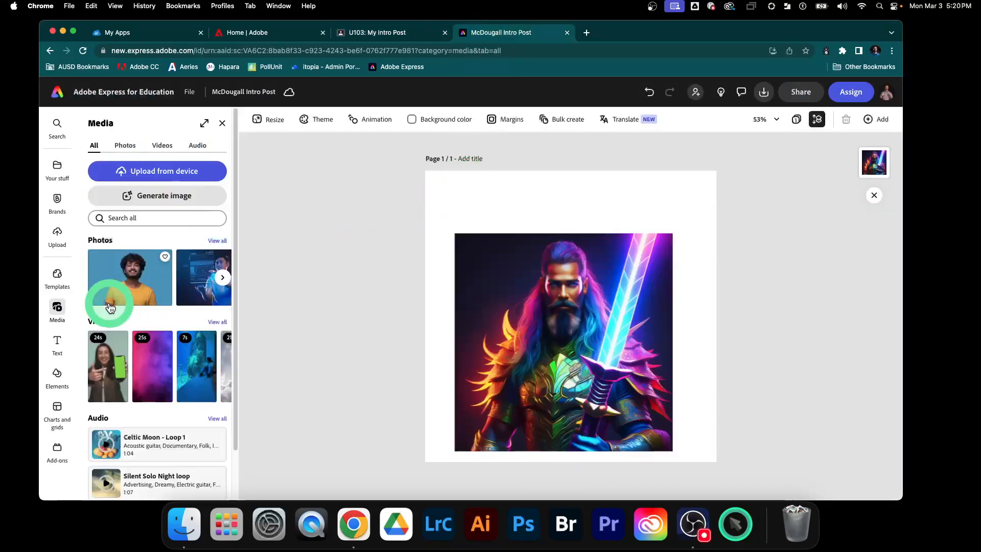
pyautogui.click(59, 353)
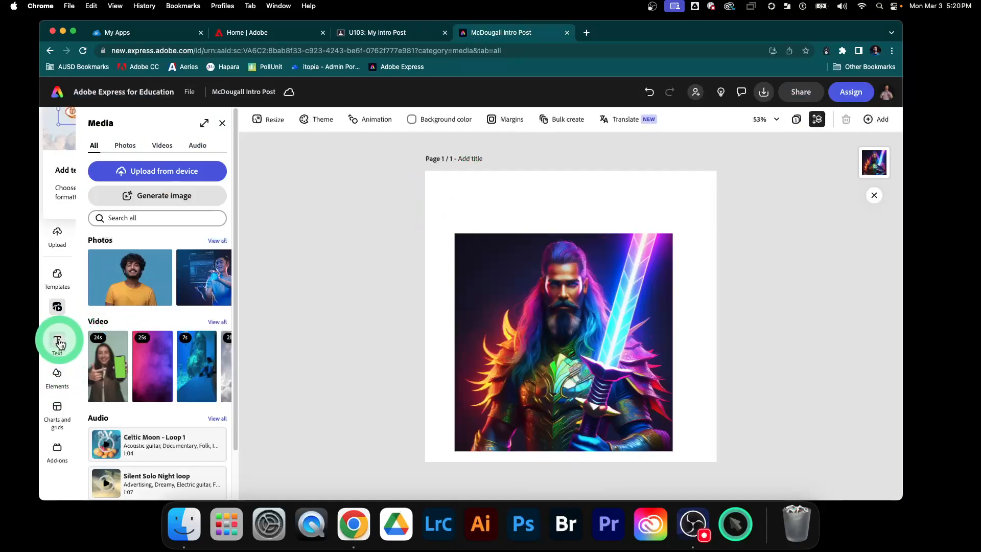
pyautogui.click(57, 340)
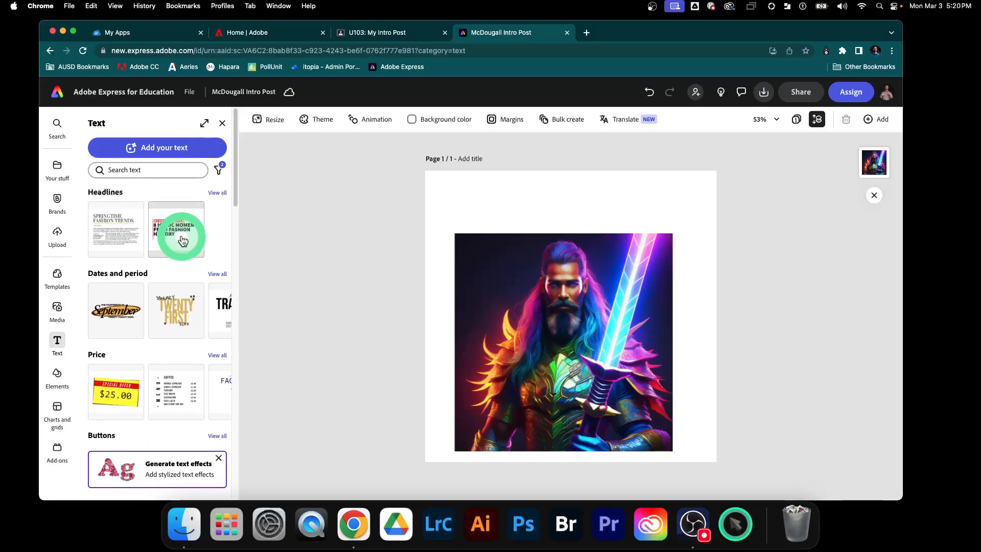
pyautogui.scroll(-5, 173, 301)
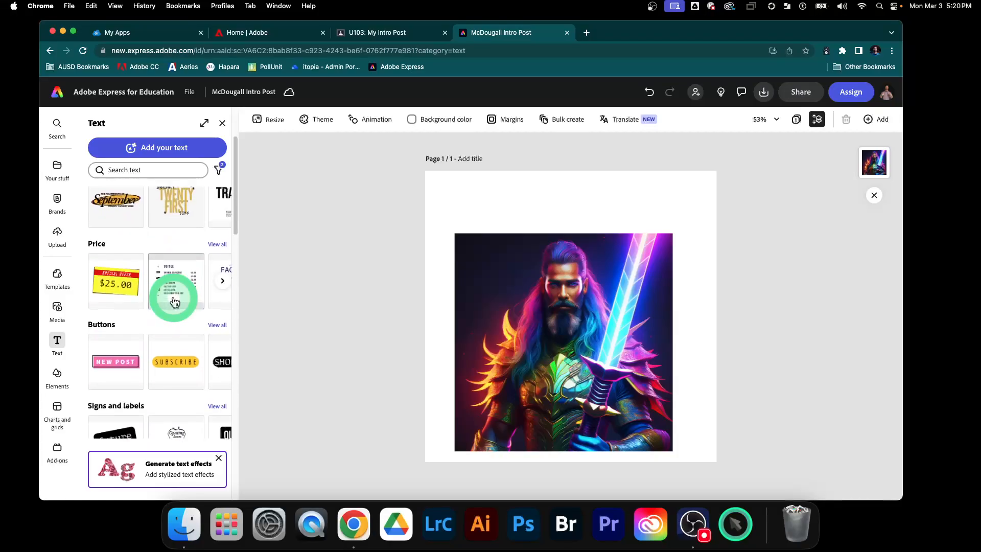
pyautogui.scroll(-2, 174, 300)
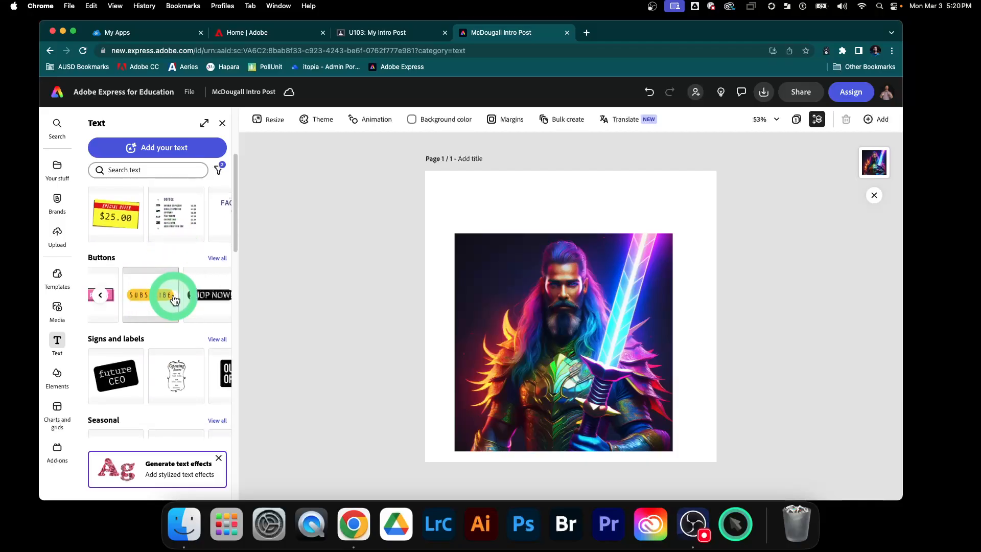
pyautogui.scroll(-3, 174, 300)
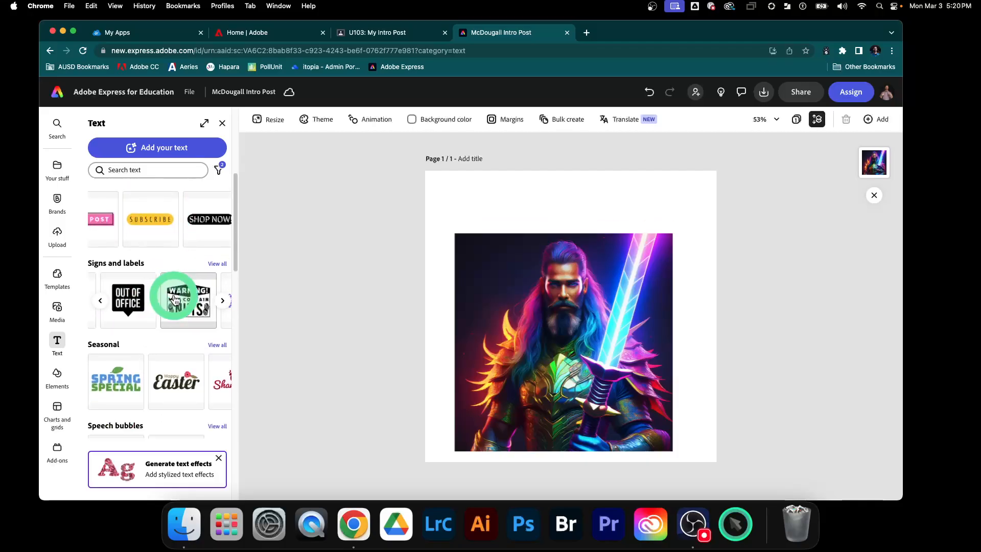
pyautogui.hscroll(2, 175, 300)
pyautogui.hscroll(-3, 175, 301)
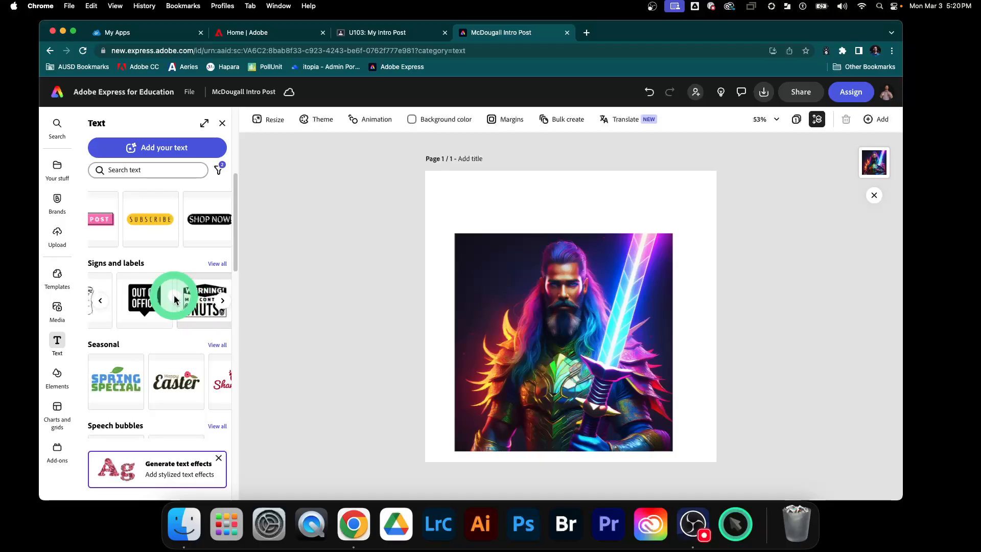
pyautogui.click(144, 304)
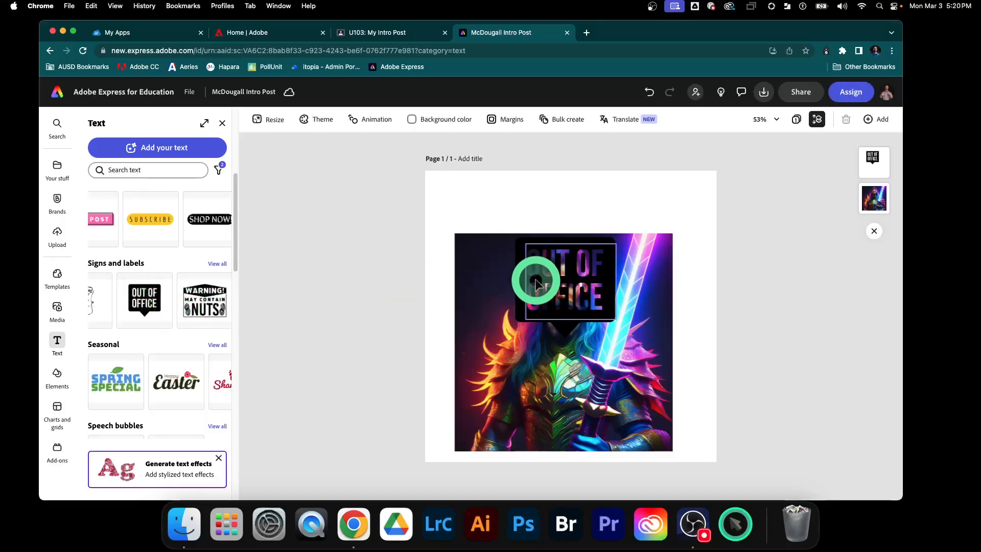
pyautogui.moveTo(526, 274); pyautogui.dragTo(478, 209)
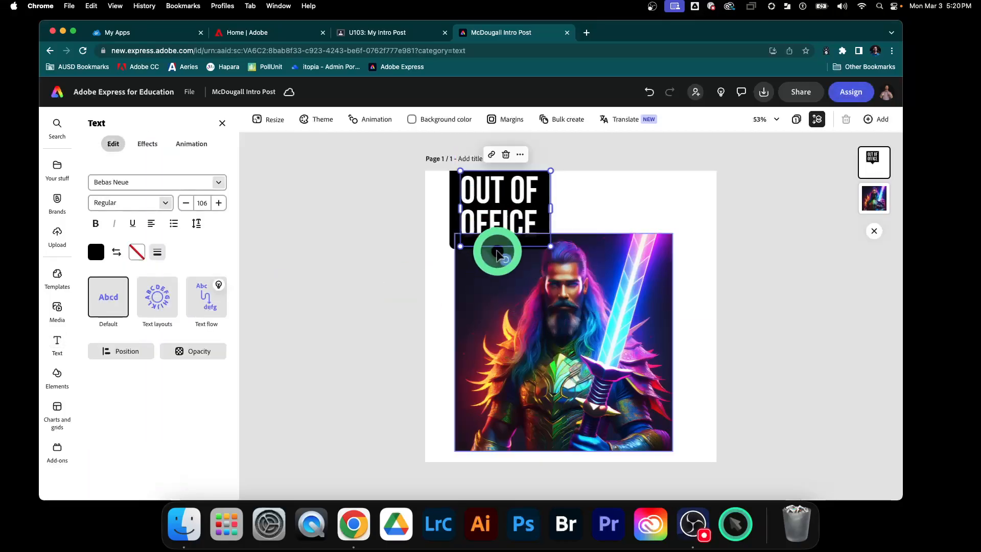
# - Shrink the "OUT OF OFFICE" design to fit the empty strip above the warrior image and replace its text with the teacher's name
pyautogui.moveTo(548, 245); pyautogui.dragTo(501, 207)
pyautogui.click(492, 189)
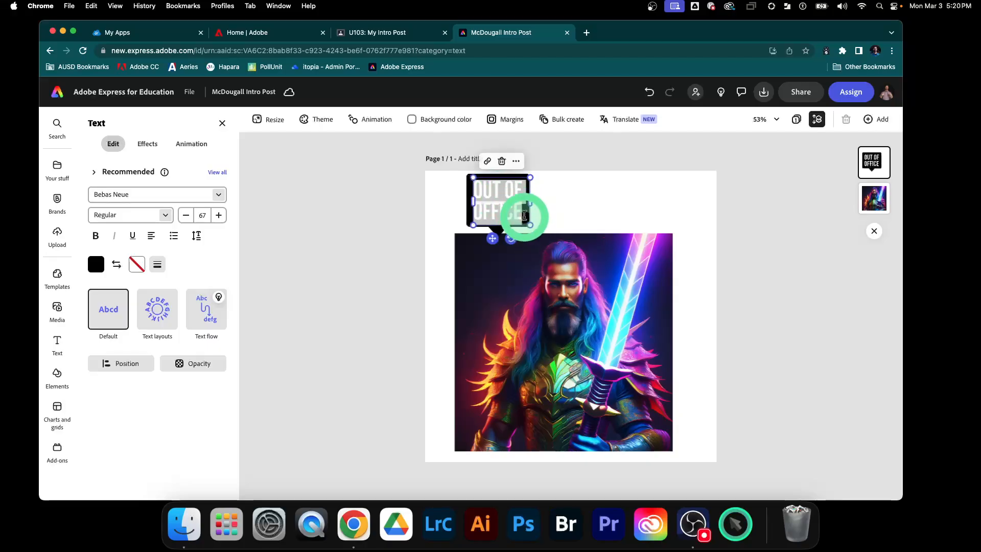
pyautogui.write('Mr McDoug')
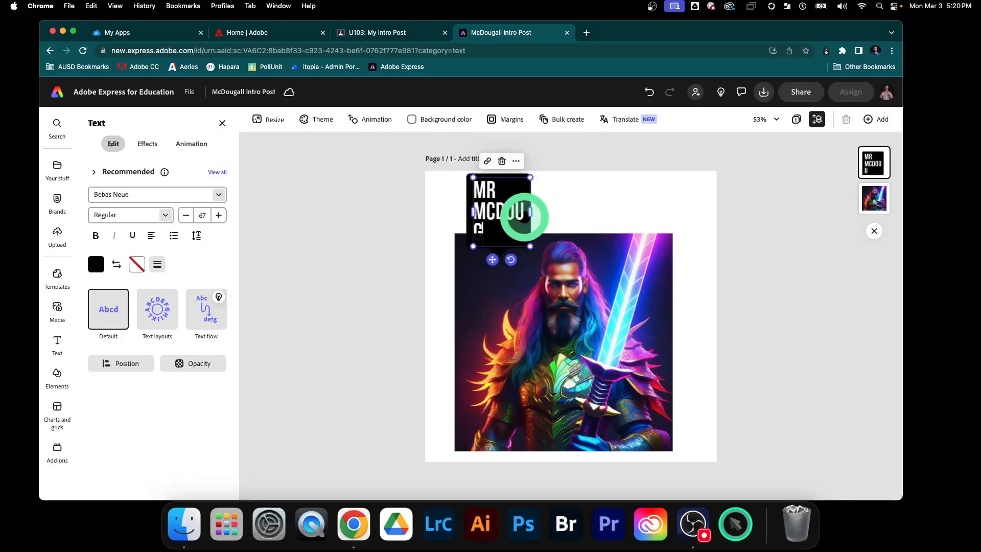
# - Widen the title's text box so the surname fits on one line, and move the title left toward the warrior image's left edge
pyautogui.moveTo(527, 215); pyautogui.dragTo(567, 210)
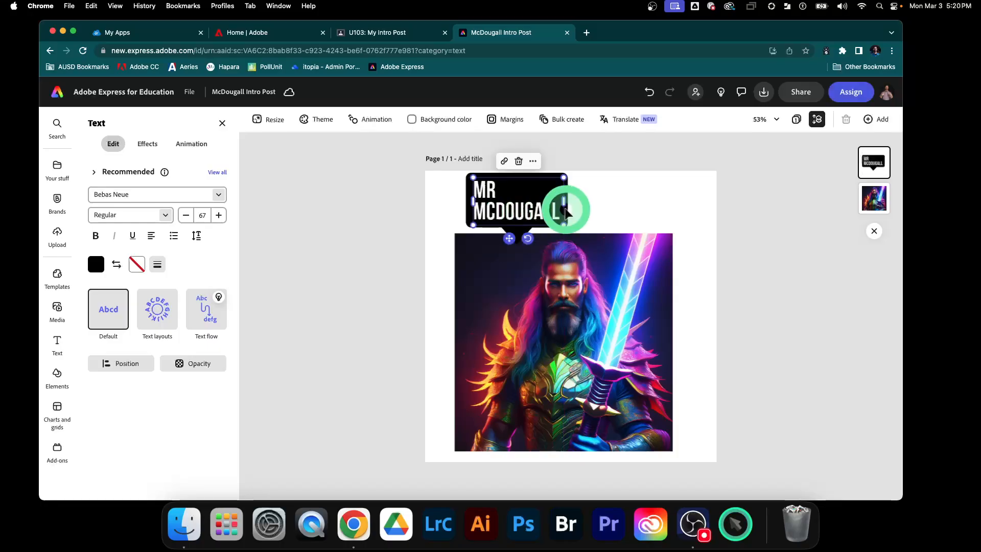
pyautogui.click(449, 204)
pyautogui.click(485, 202)
pyautogui.moveTo(485, 202); pyautogui.dragTo(466, 202)
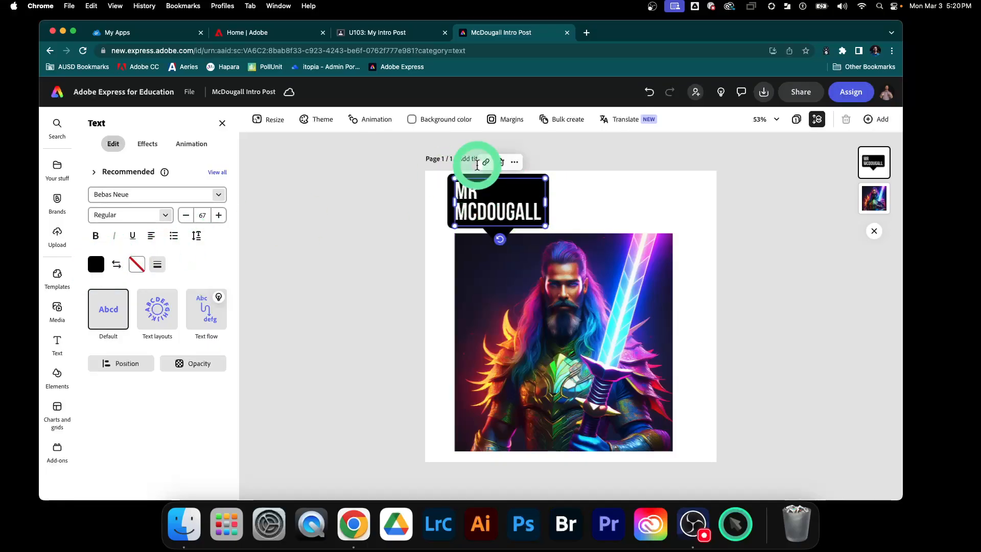
# - Set the title text's fill to the custom light orange #EDAD7B
pyautogui.click(511, 184)
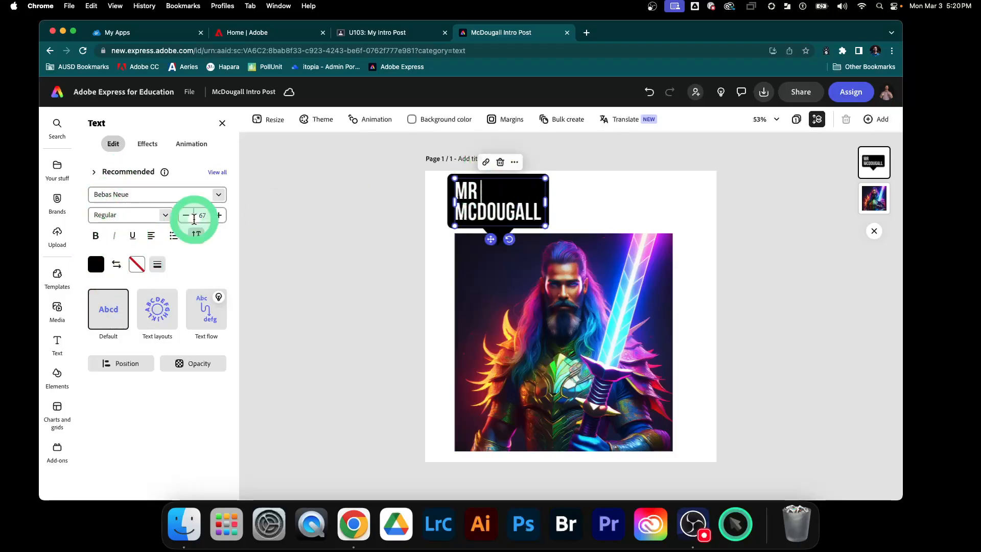
pyautogui.click(98, 264)
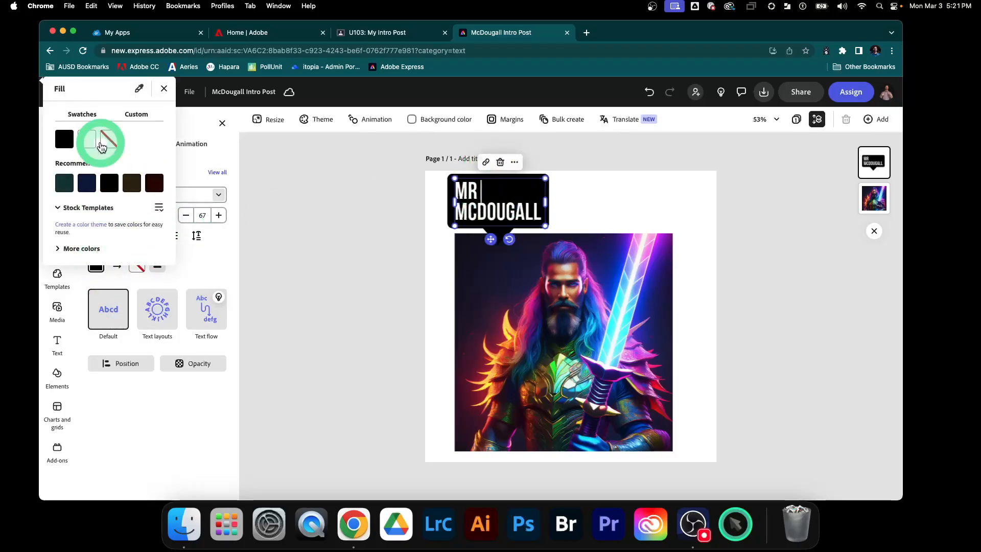
pyautogui.click(136, 114)
pyautogui.moveTo(92, 137); pyautogui.dragTo(62, 136)
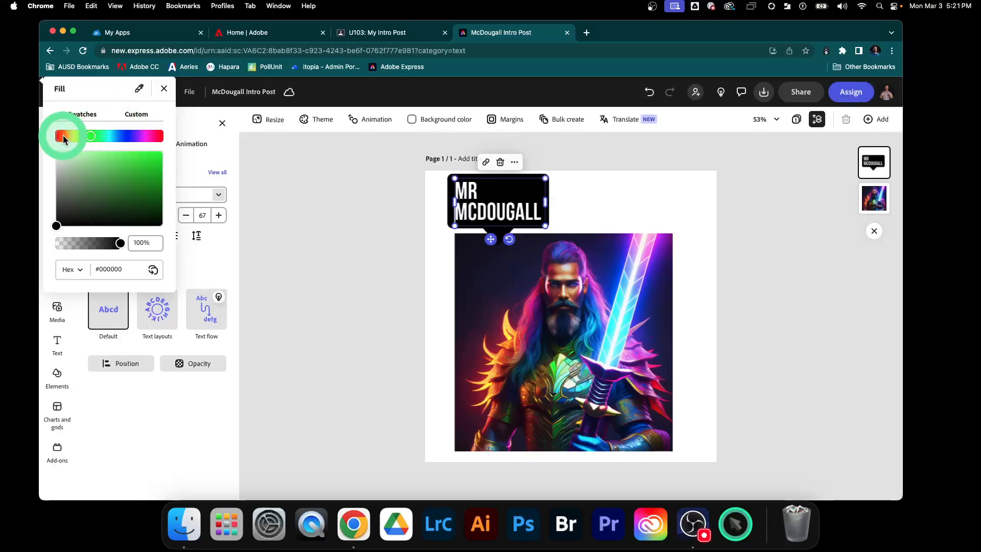
pyautogui.click(108, 157)
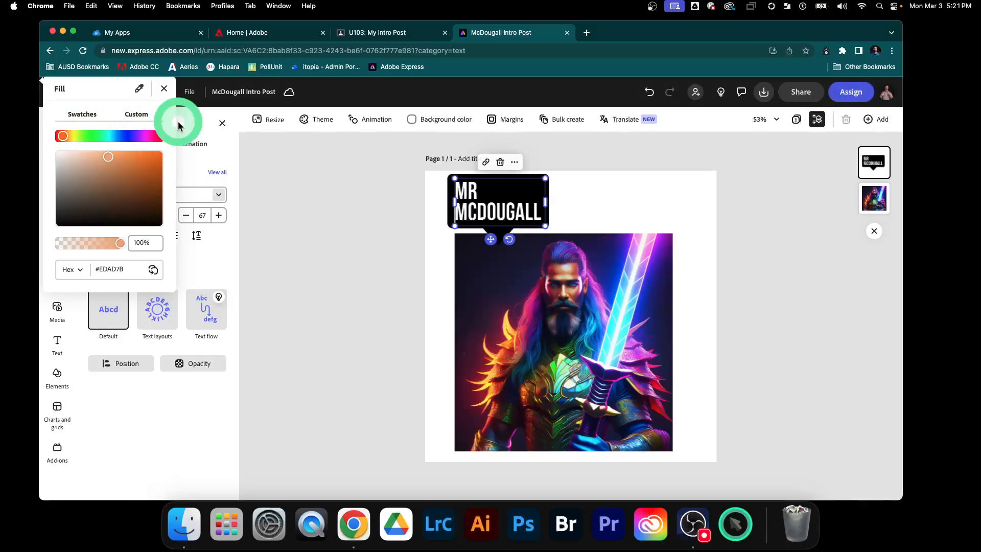
pyautogui.click(166, 90)
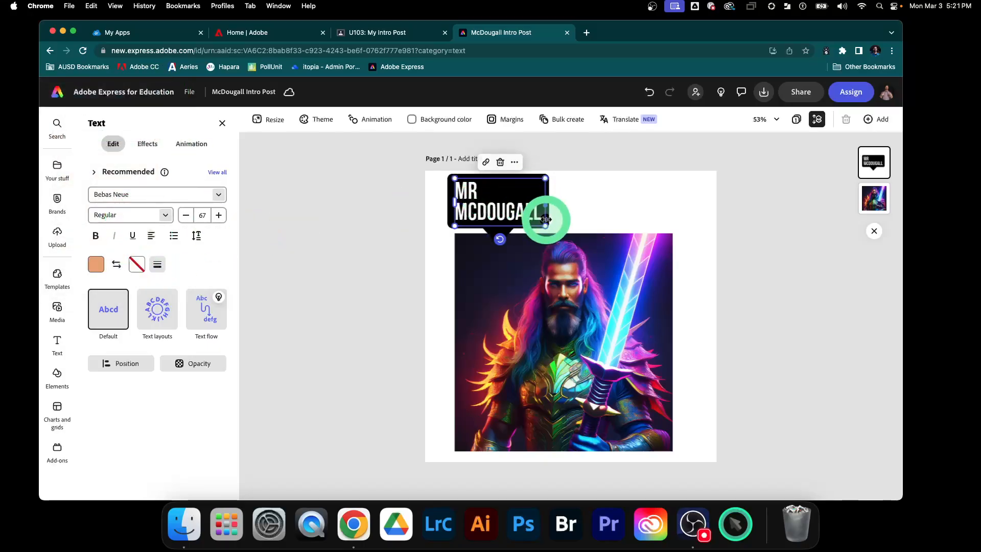
pyautogui.click(508, 231)
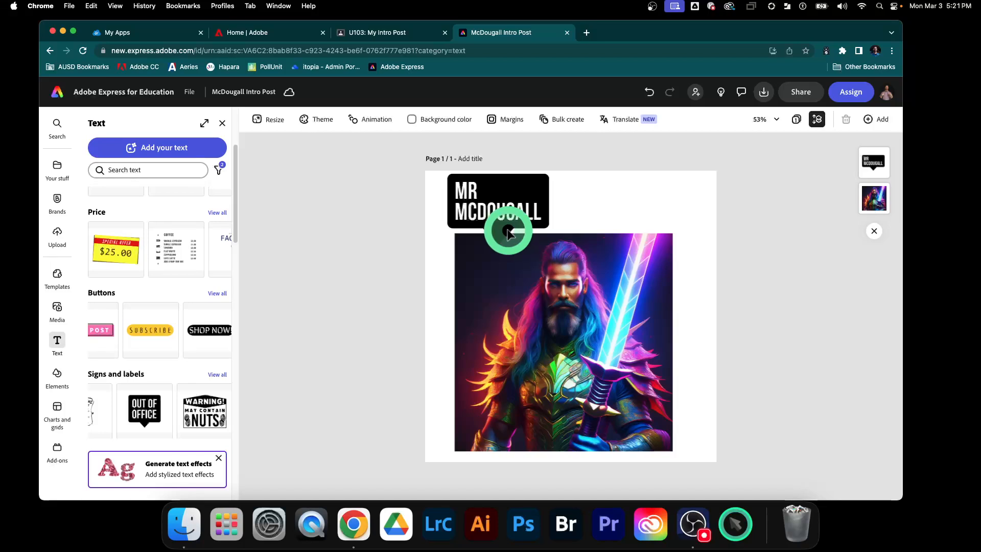
pyautogui.click(873, 163)
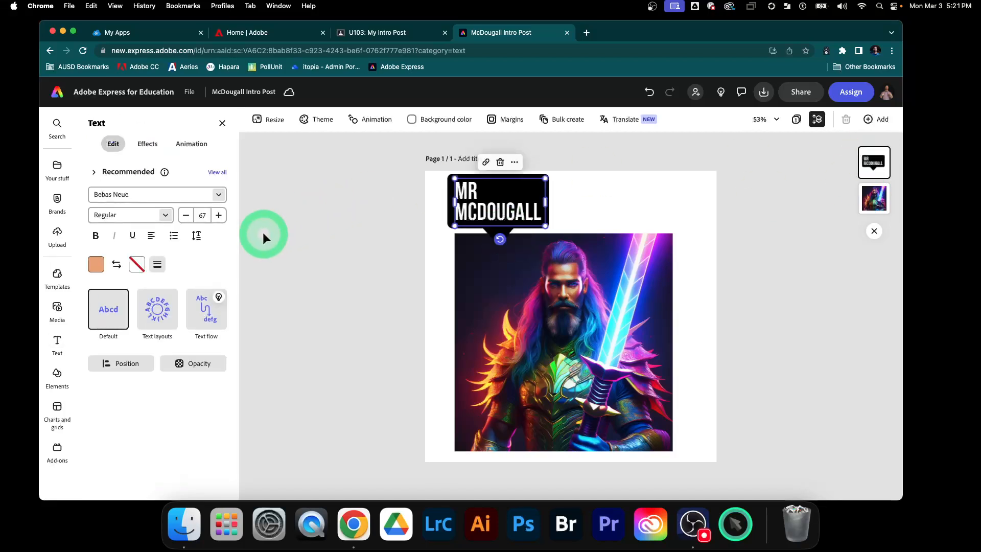
pyautogui.click(220, 172)
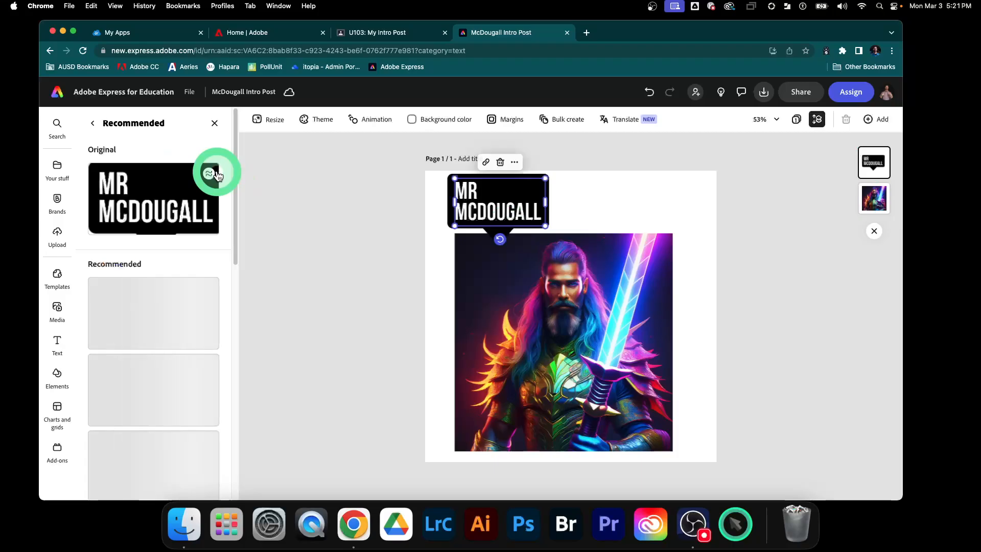
pyautogui.click(89, 124)
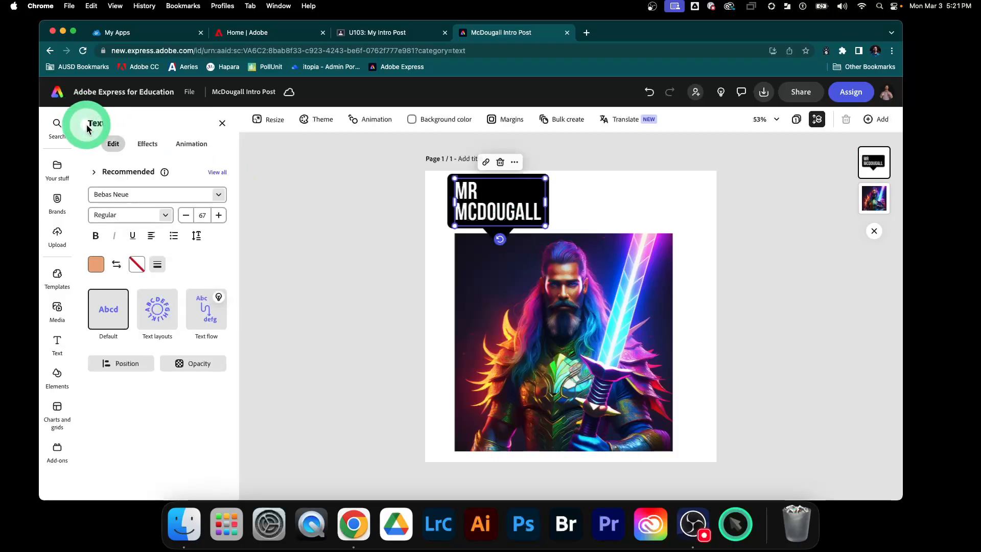
pyautogui.click(165, 146)
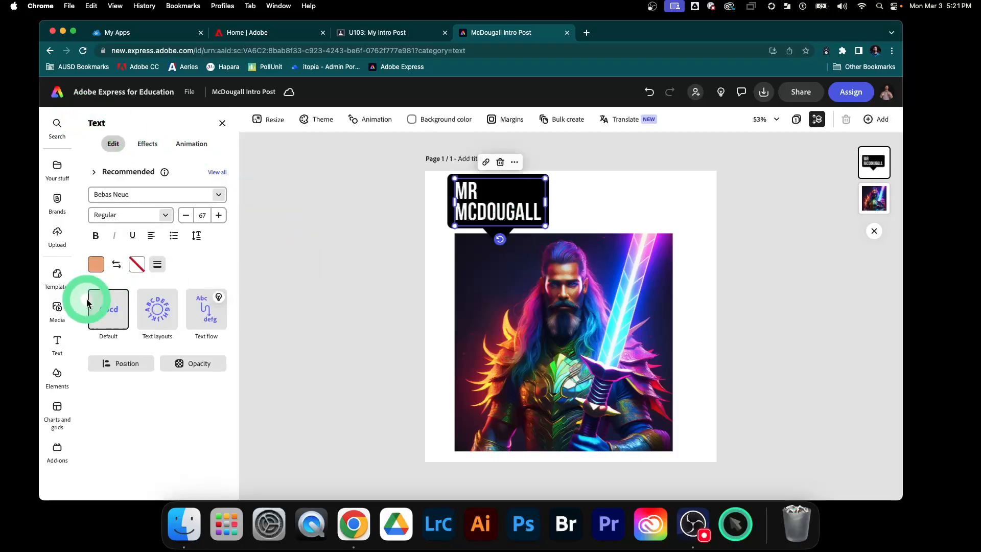
# - Add the "Productivity Hack #2" paragraph text design and shrink it into the empty space right of the title, above the warrior image
pyautogui.click(61, 343)
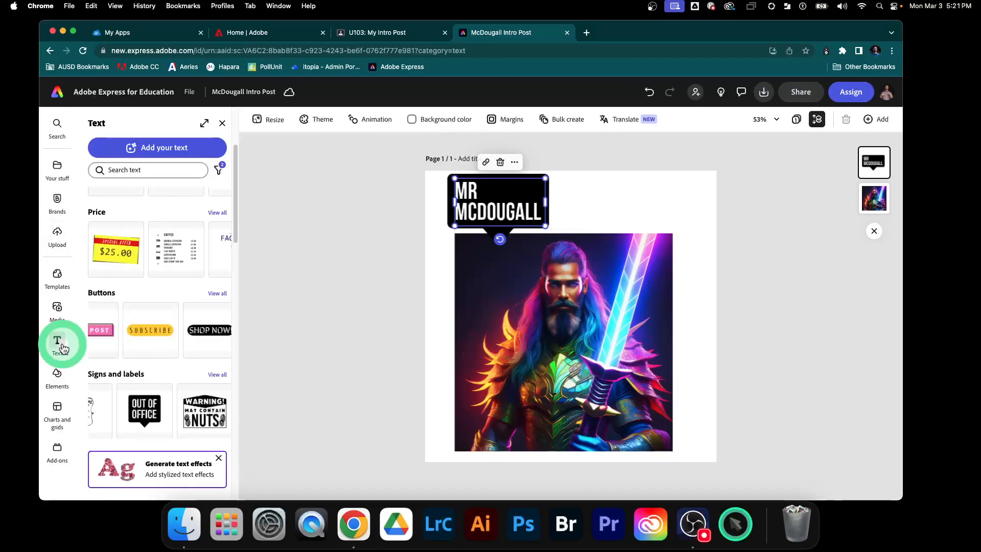
pyautogui.scroll(-5, 184, 328)
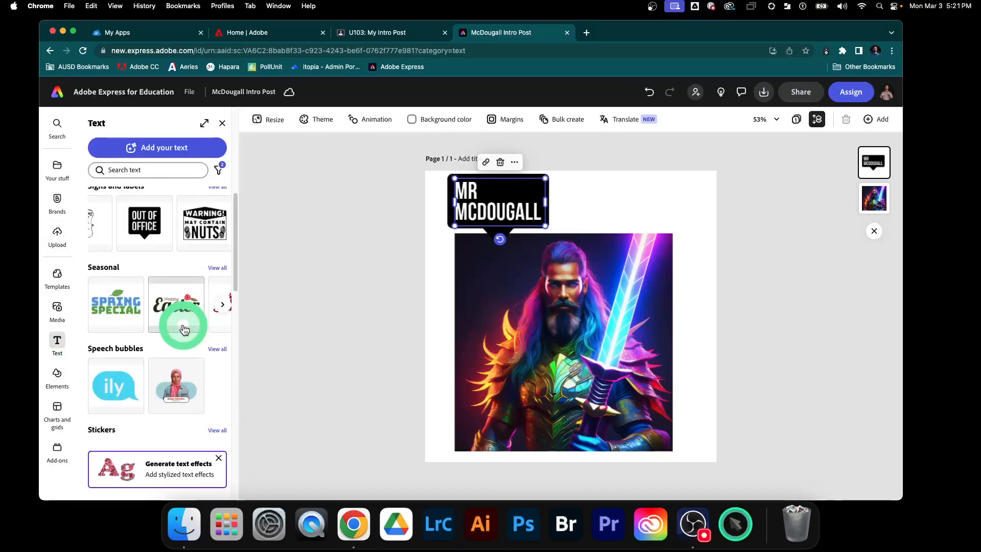
pyautogui.scroll(-6, 184, 329)
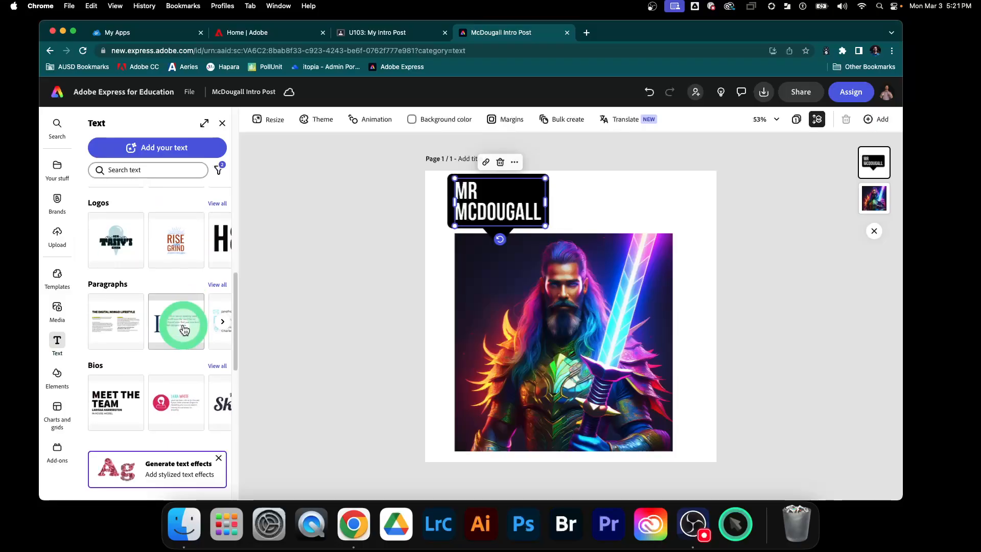
pyautogui.scroll(-1, 184, 330)
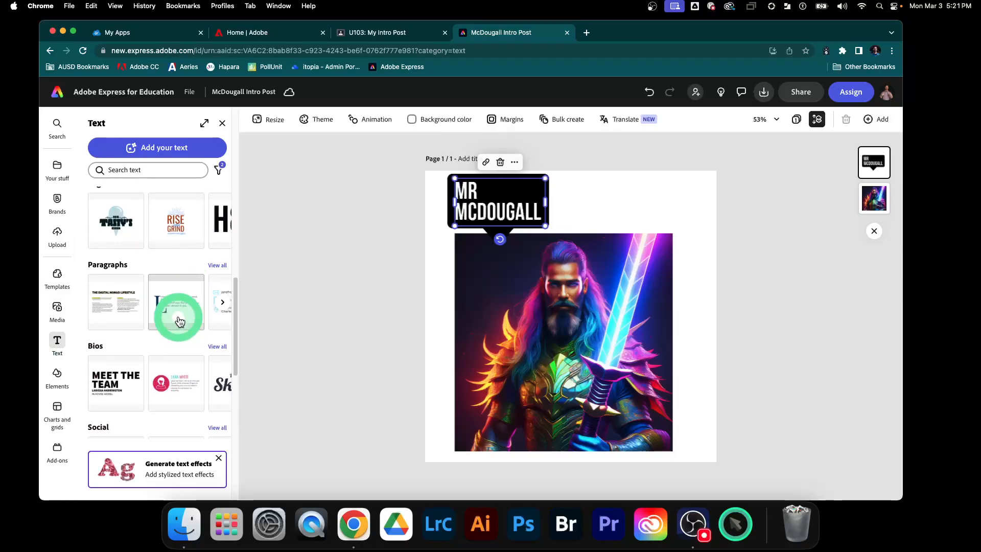
pyautogui.click(211, 268)
pyautogui.scroll(-2, 158, 285)
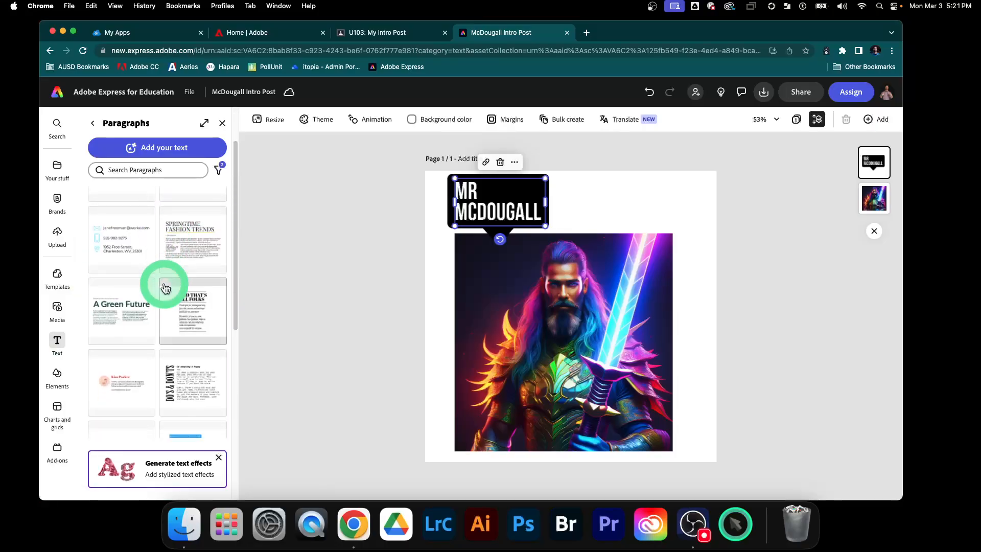
pyautogui.scroll(-5, 165, 289)
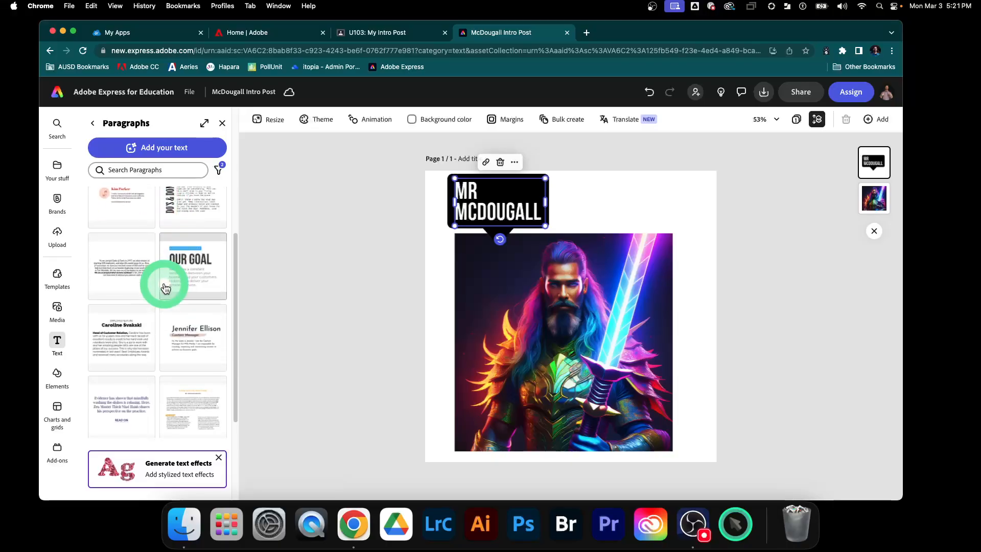
pyautogui.scroll(-2, 165, 289)
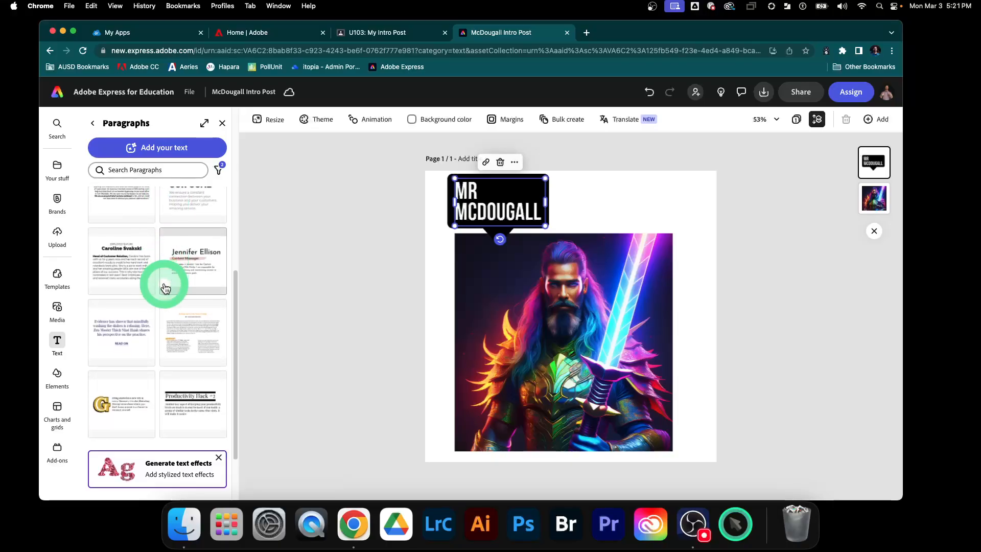
pyautogui.click(191, 403)
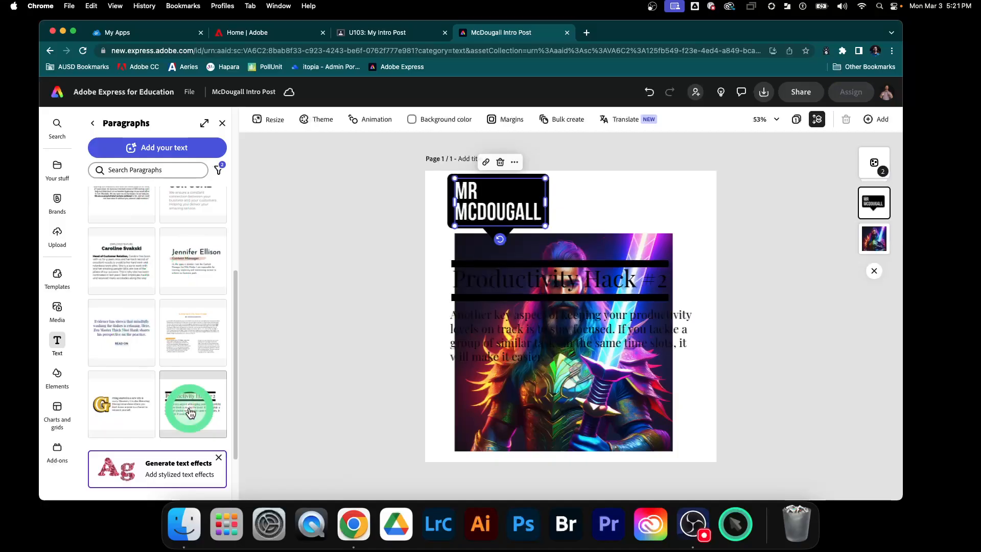
pyautogui.moveTo(504, 331); pyautogui.dragTo(529, 233)
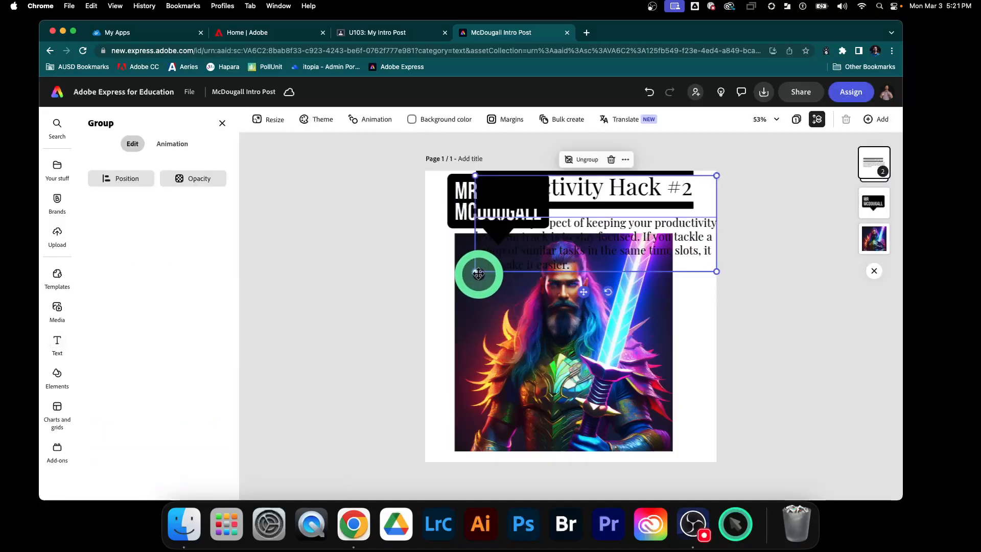
pyautogui.moveTo(478, 273); pyautogui.dragTo(602, 207)
# - Replace the "Productivity Hack #2" heading with "About Me"
pyautogui.doubleClick(624, 182)
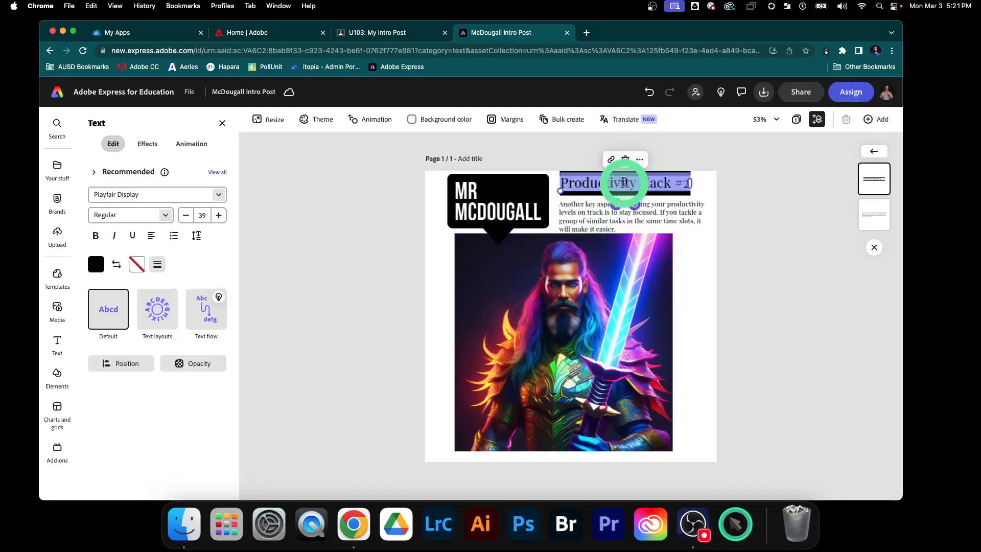
pyautogui.press('BackSpace')
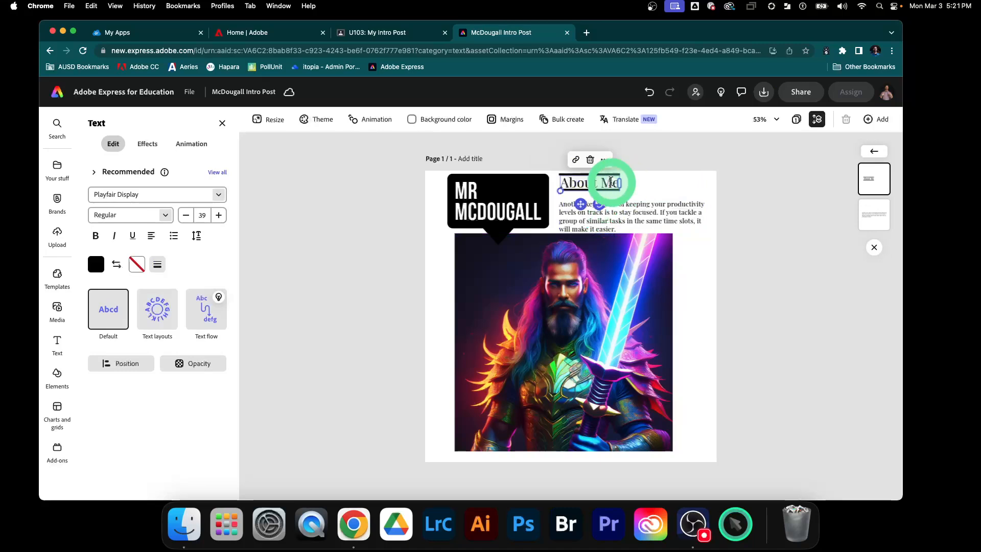
pyautogui.click(627, 216)
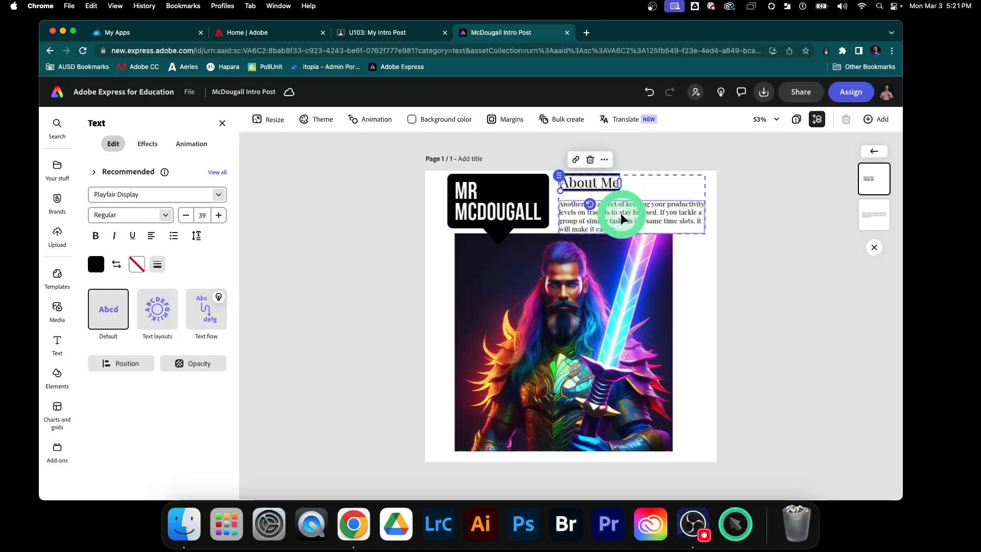
# - Switch to the Google Classroom assignment, view the "U103 EXAMPLE - My Intro Post" image for its introductory paragraph, and return to Adobe Express
pyautogui.click(412, 31)
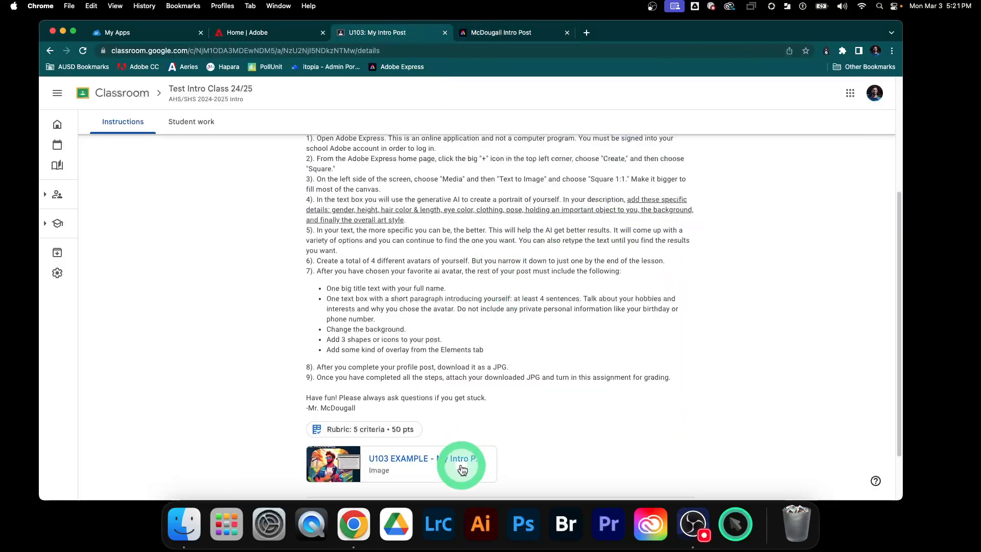
pyautogui.click(408, 463)
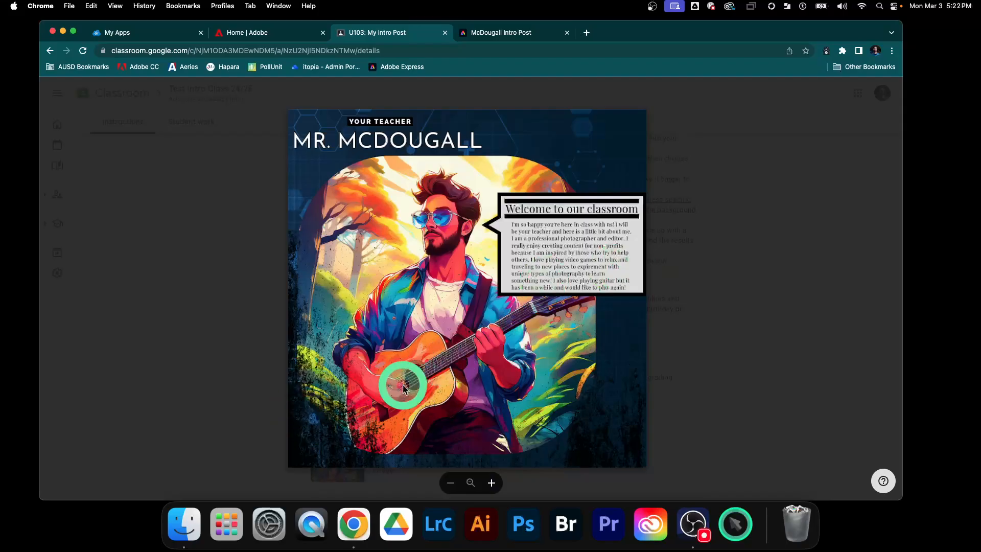
pyautogui.click(513, 40)
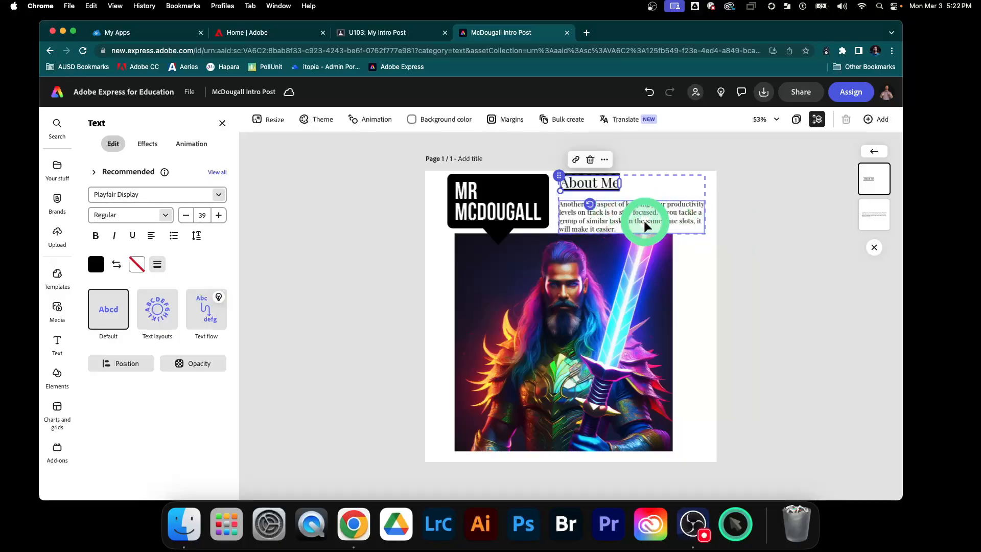
# - Close the example image in Google Classroom, review the background, shapes and overlay requirements, and switch back to Adobe Express
pyautogui.click(403, 33)
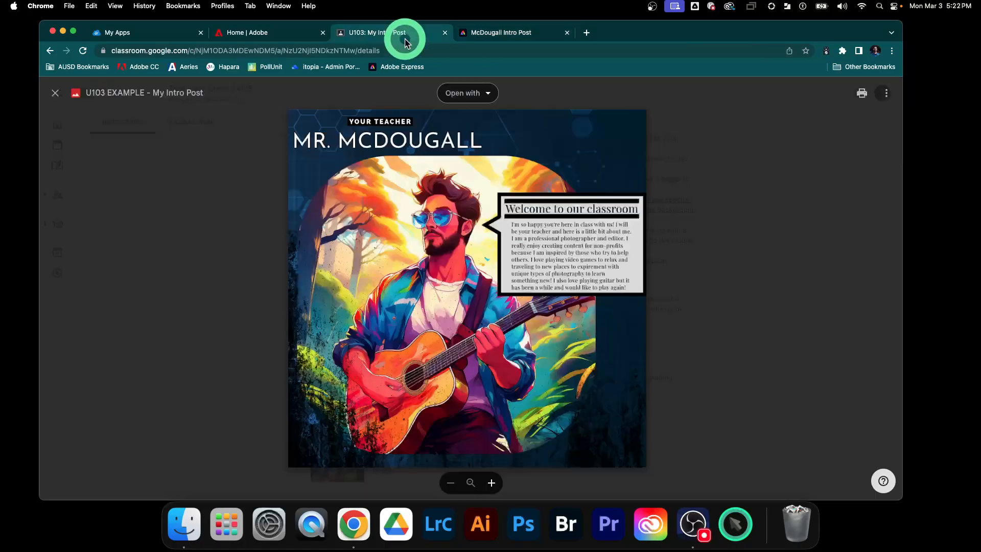
pyautogui.click(700, 230)
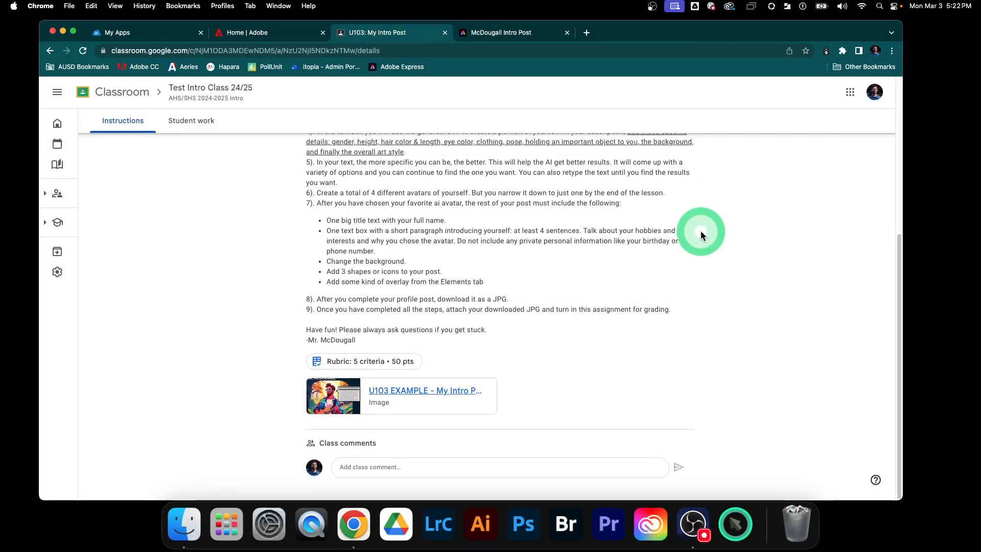
pyautogui.moveTo(327, 263); pyautogui.dragTo(392, 262)
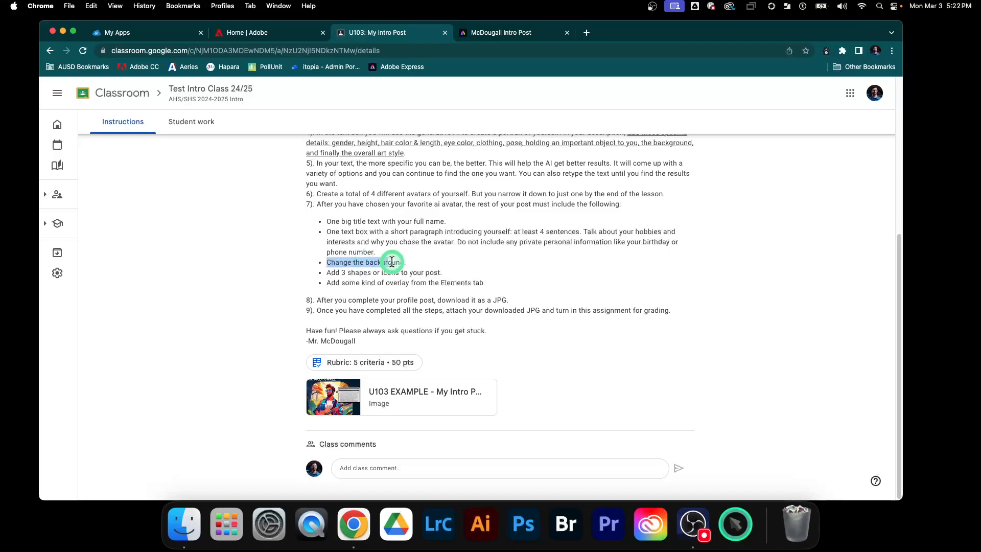
pyautogui.click(330, 273)
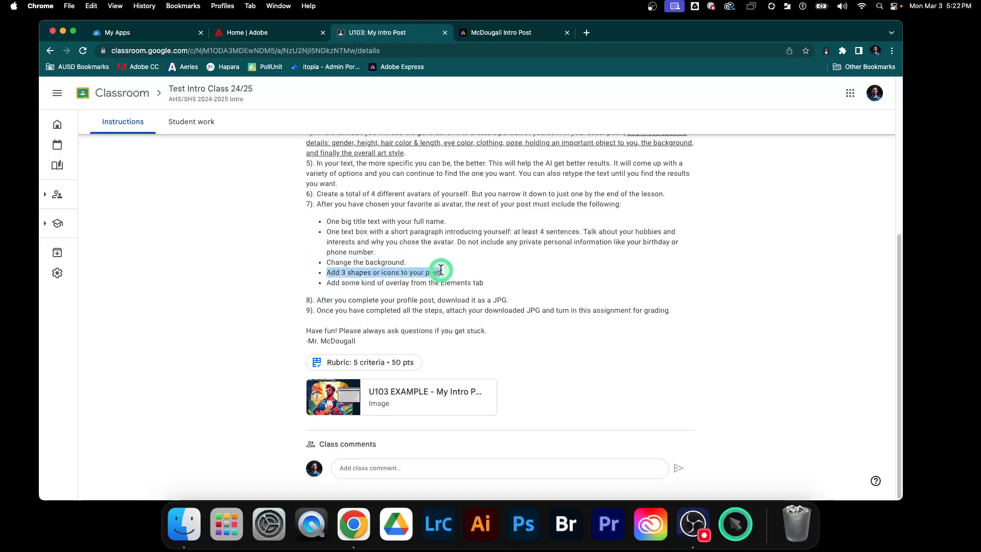
pyautogui.click(328, 283)
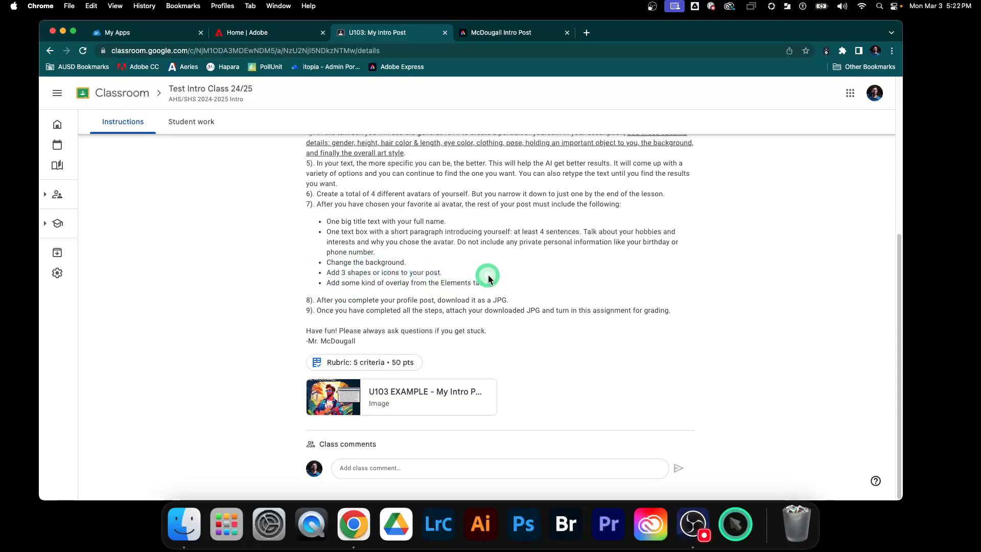
pyautogui.click(499, 32)
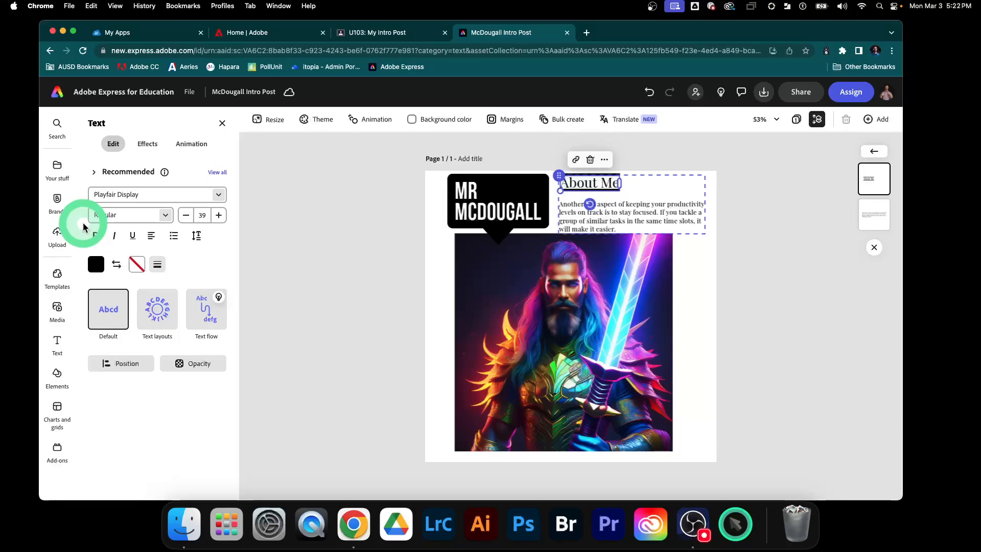
pyautogui.click(59, 373)
pyautogui.click(137, 147)
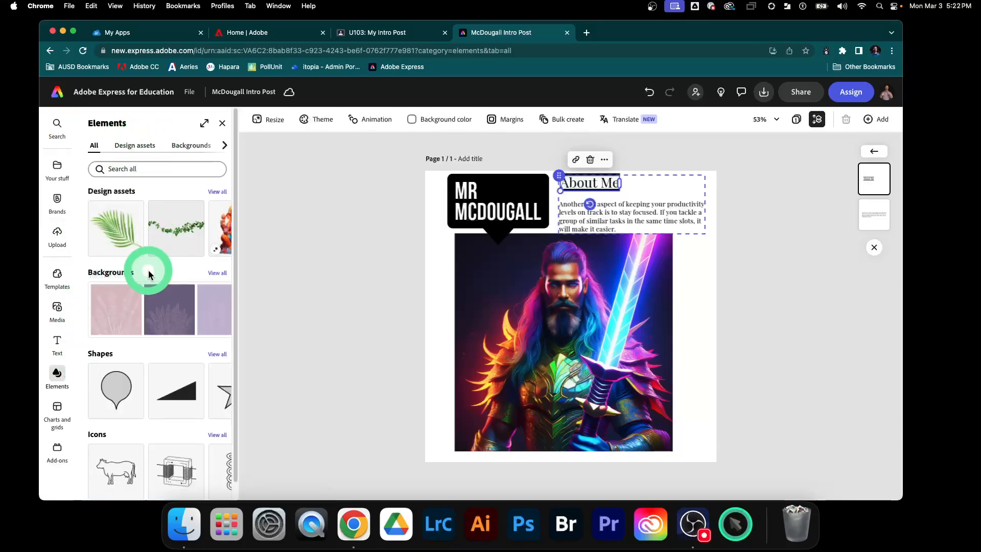
pyautogui.scroll(-1, 154, 289)
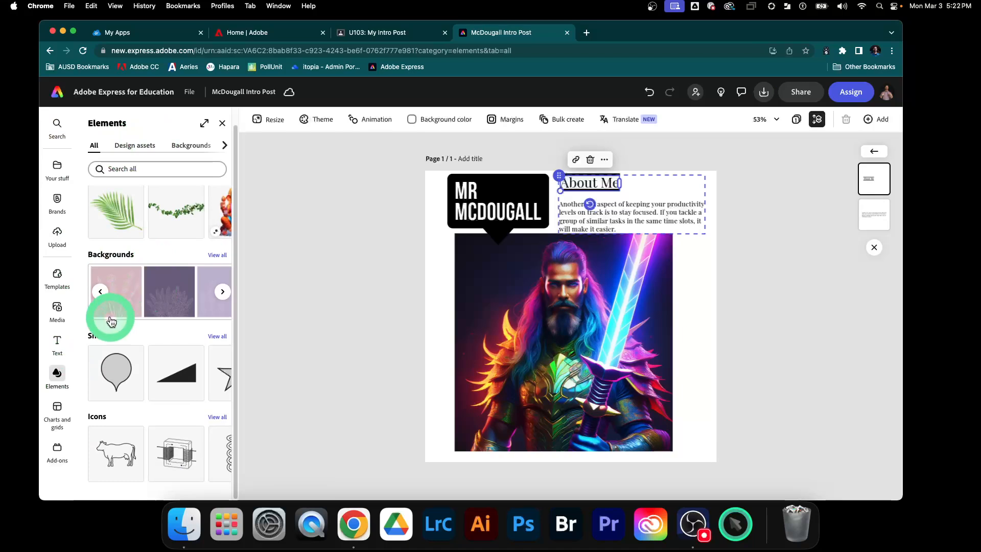
pyautogui.click(50, 340)
pyautogui.click(530, 210)
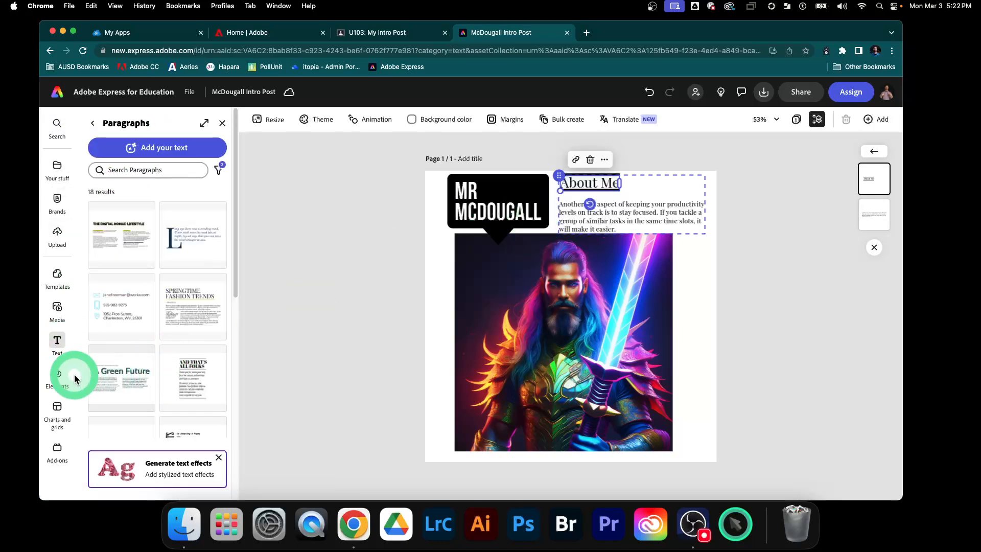
# - Try the dark blue and orange light-streak image from the Elements backgrounds as the page background
pyautogui.click(57, 376)
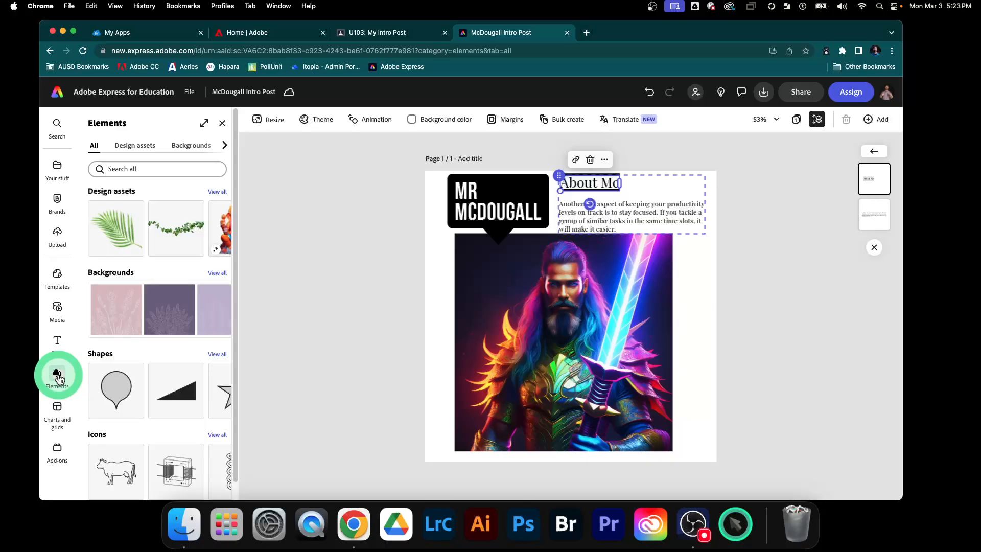
pyautogui.click(133, 171)
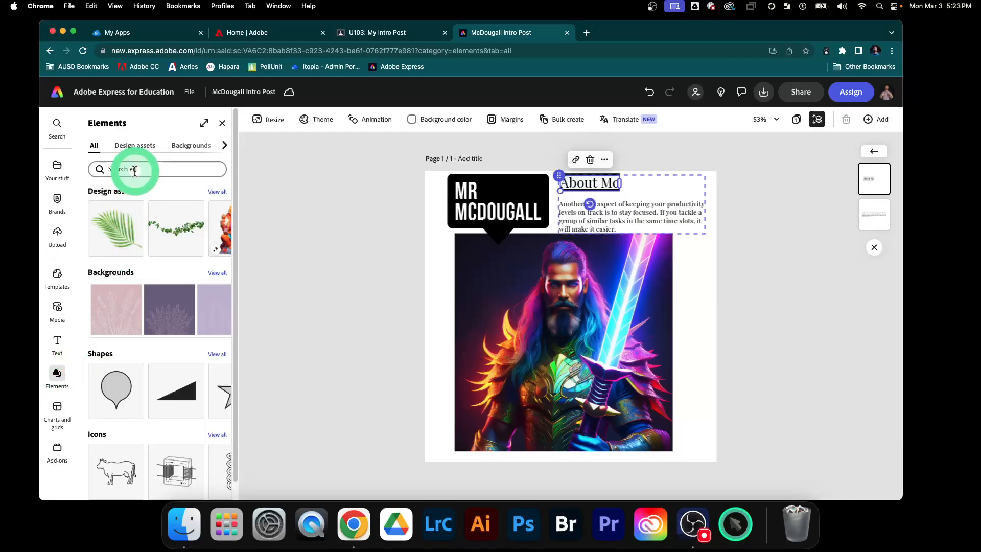
pyautogui.hscroll(1, 169, 299)
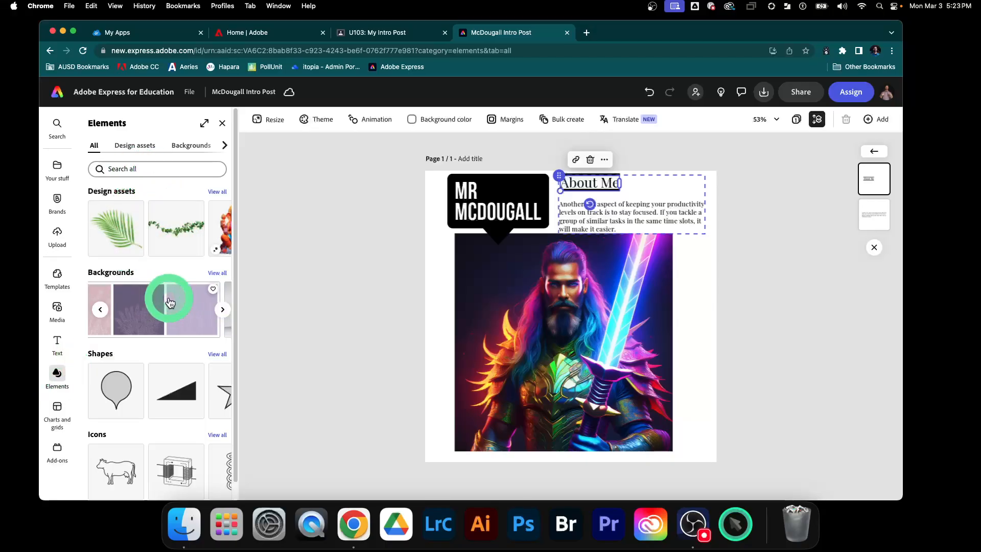
pyautogui.hscroll(3, 170, 302)
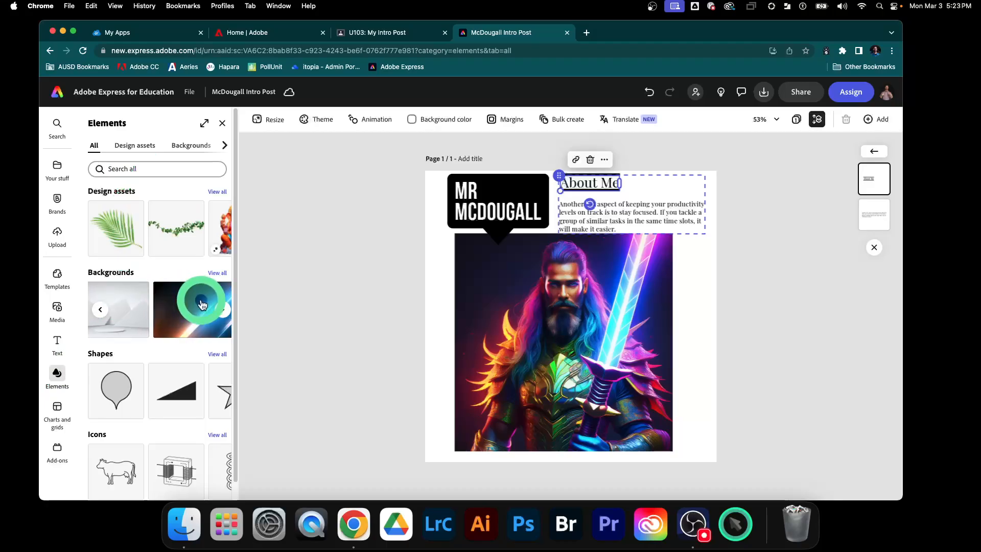
pyautogui.click(196, 319)
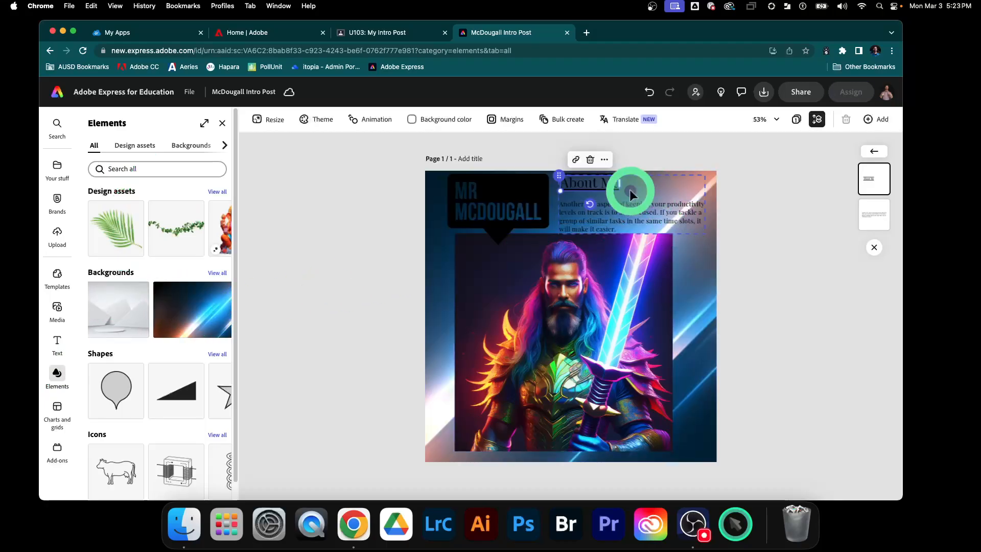
# - Try a pale marble background, and replace it with the black starry-sky image from the Elements backgrounds
pyautogui.hscroll(2, 147, 324)
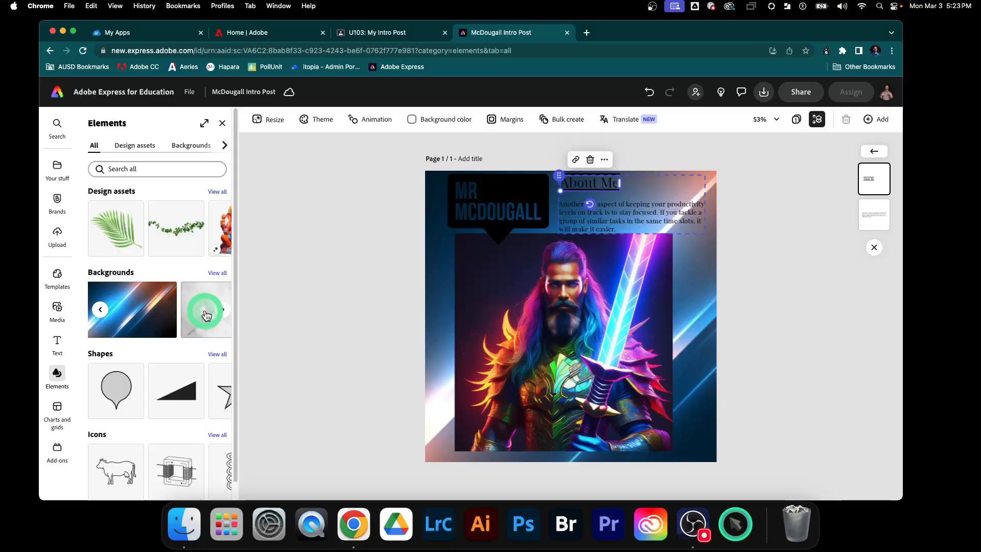
pyautogui.click(207, 314)
pyautogui.hscroll(4, 206, 313)
pyautogui.click(181, 312)
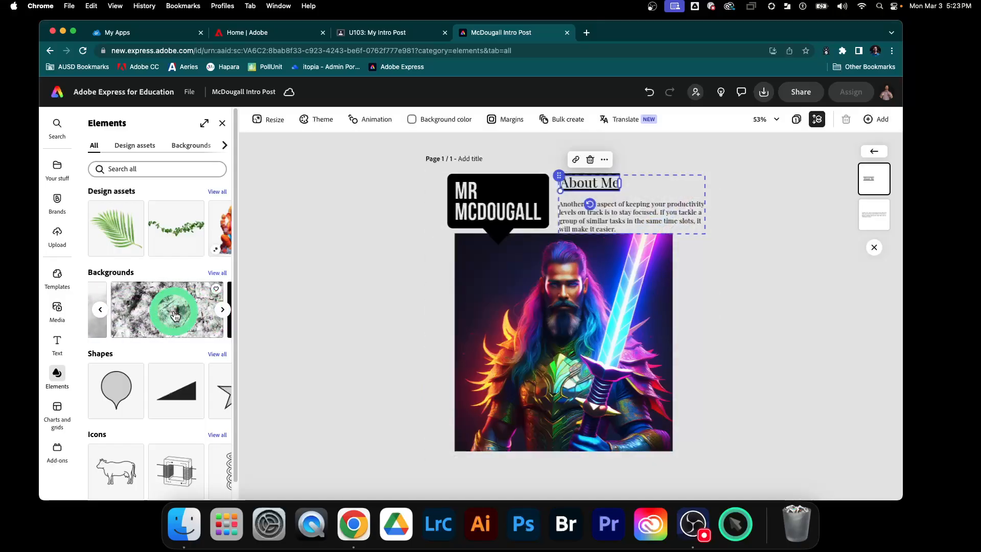
pyautogui.hscroll(2, 176, 315)
pyautogui.click(176, 315)
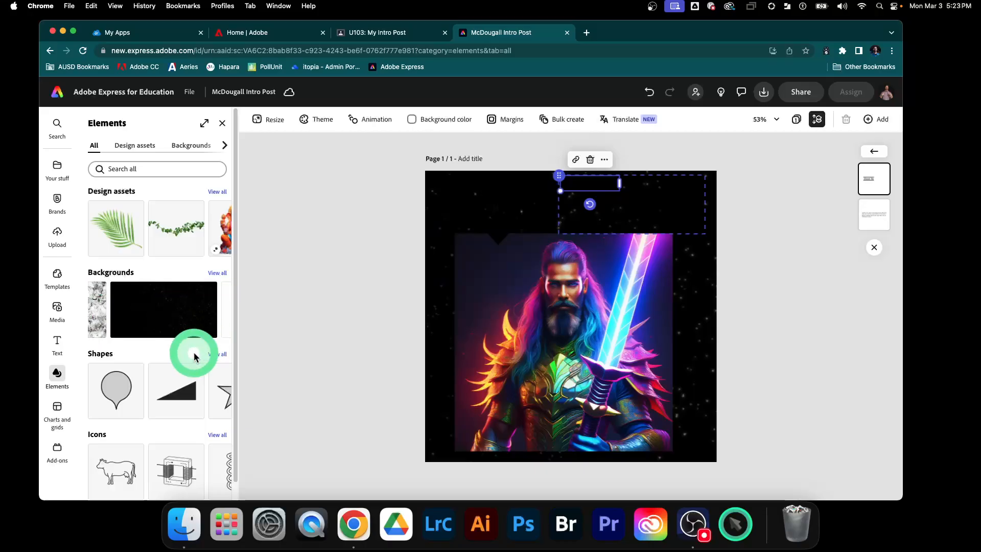
# - Add the right-triangle shape from Elements and place it over the lower-right corner of the warrior image
pyautogui.hscroll(2, 180, 395)
pyautogui.hscroll(6, 182, 395)
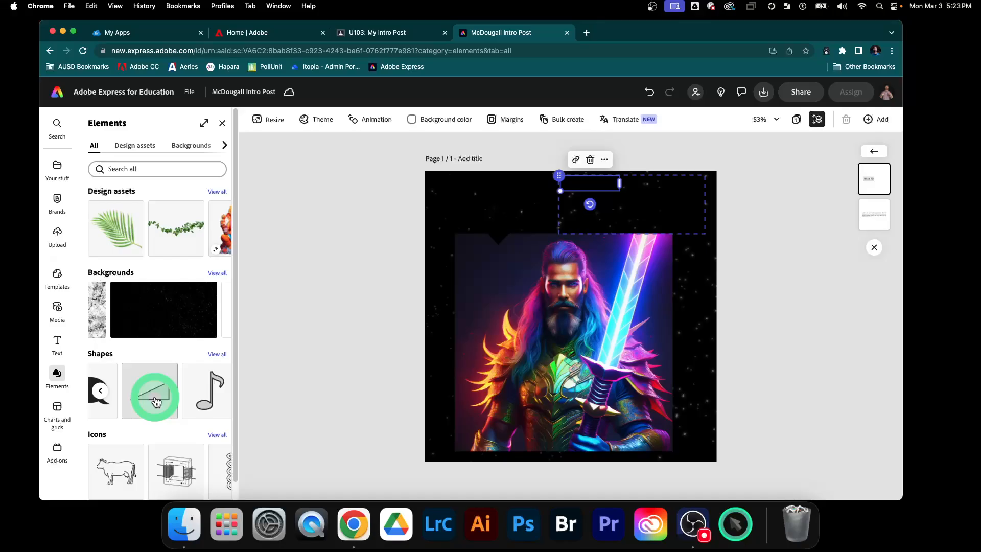
pyautogui.click(156, 401)
pyautogui.click(467, 373)
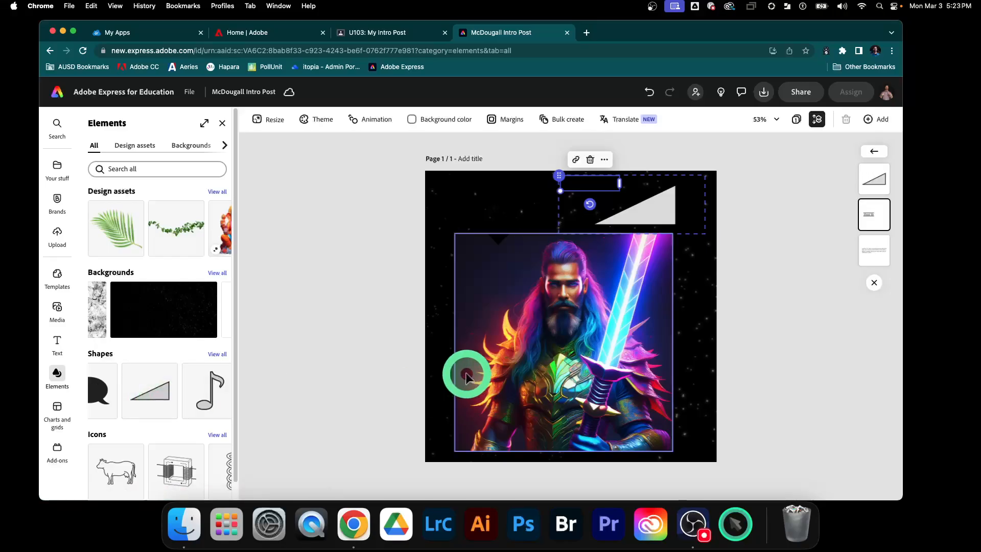
pyautogui.click(654, 212)
pyautogui.moveTo(655, 212); pyautogui.dragTo(659, 438)
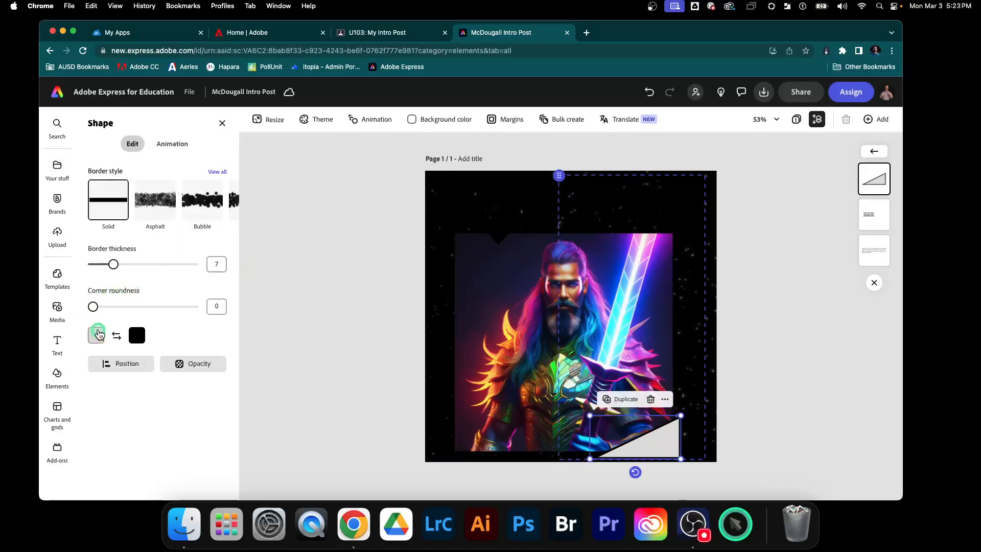
# - Fill the triangle shape with the custom blue #4293D4
pyautogui.click(99, 334)
pyautogui.click(119, 136)
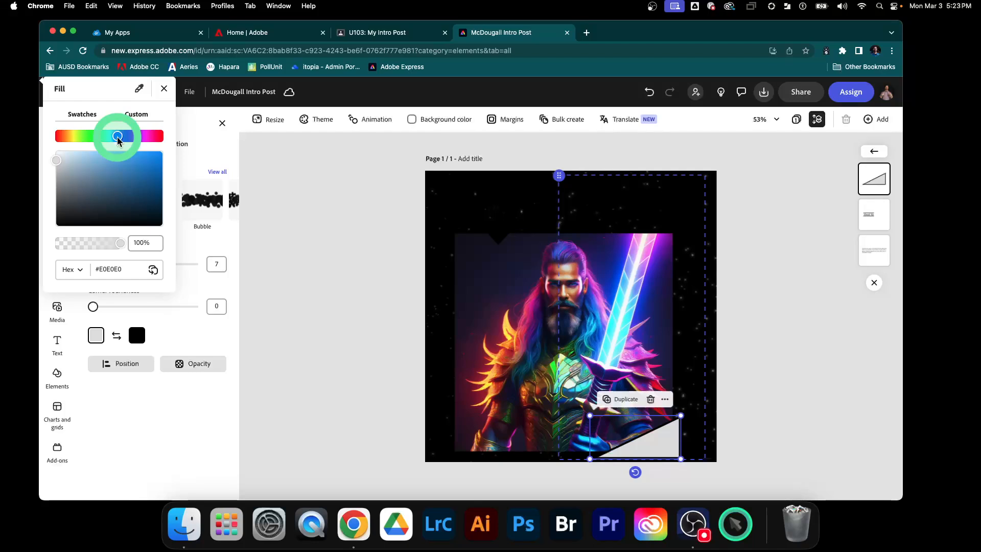
pyautogui.click(124, 178)
pyautogui.click(131, 164)
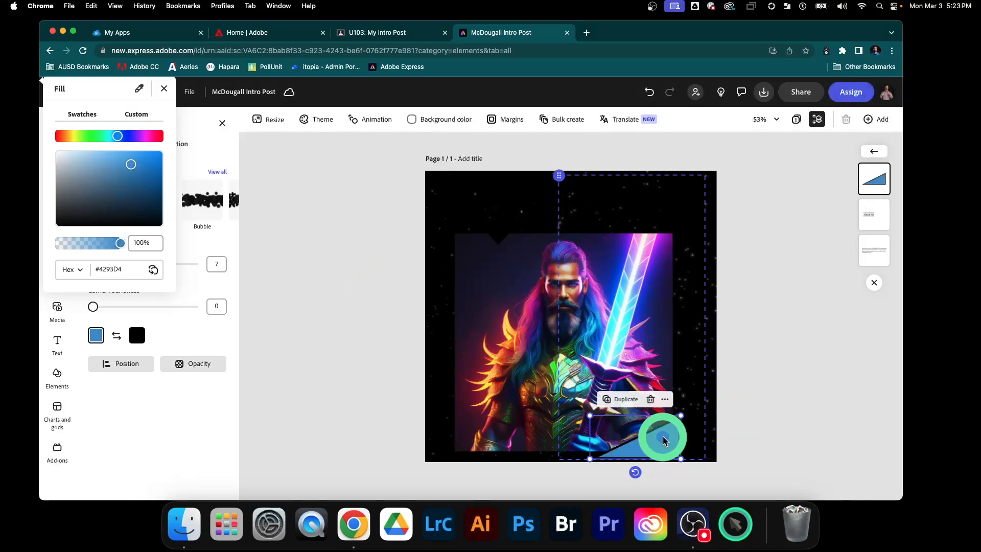
pyautogui.click(164, 90)
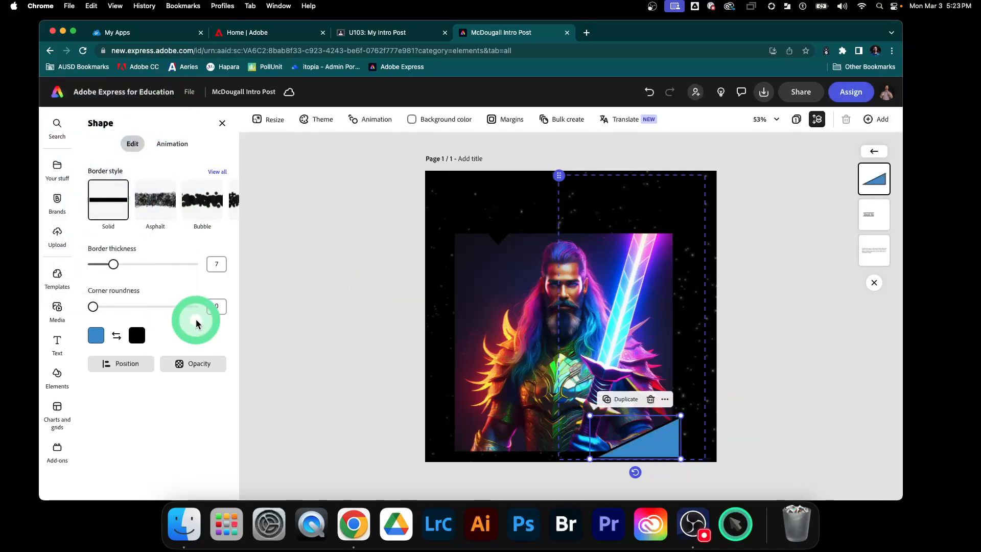
# - Change the text colour of the paragraph above the warrior image to white (#FFFFFF)
pyautogui.click(372, 304)
pyautogui.click(597, 199)
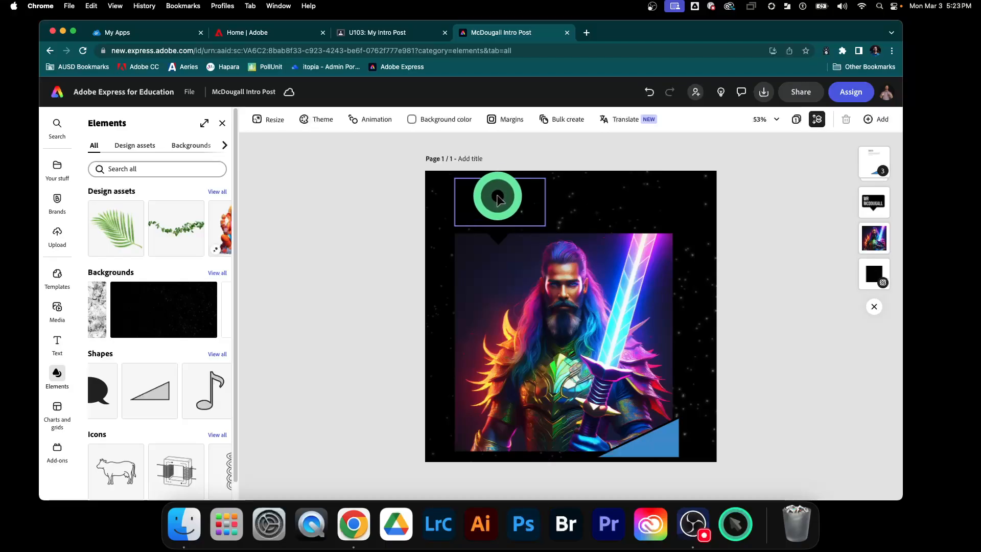
pyautogui.click(635, 215)
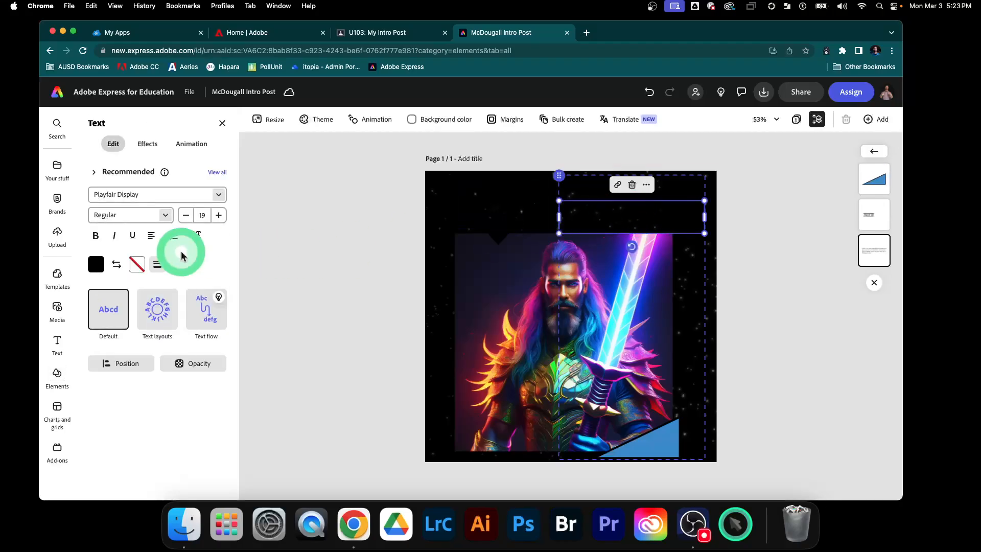
pyautogui.click(97, 265)
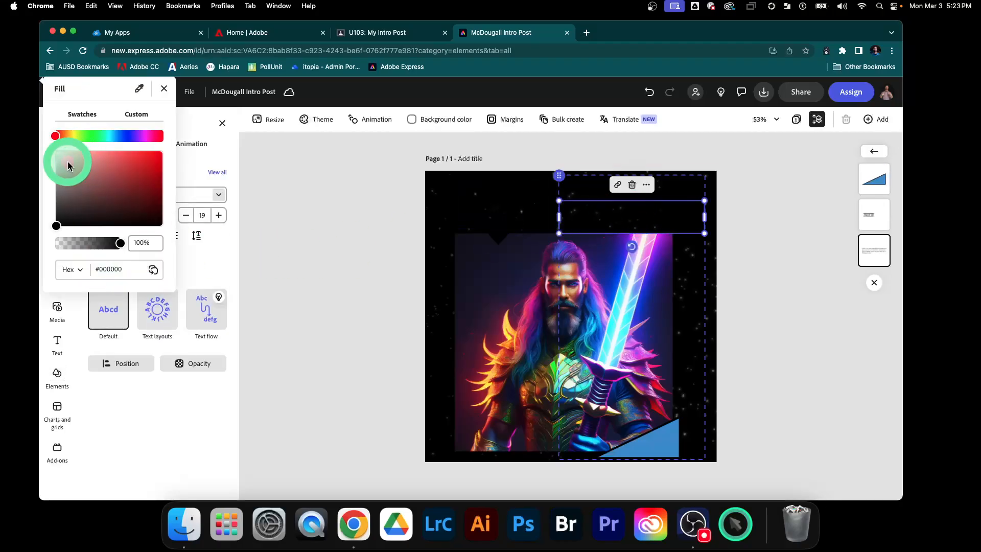
pyautogui.moveTo(59, 154); pyautogui.dragTo(48, 144)
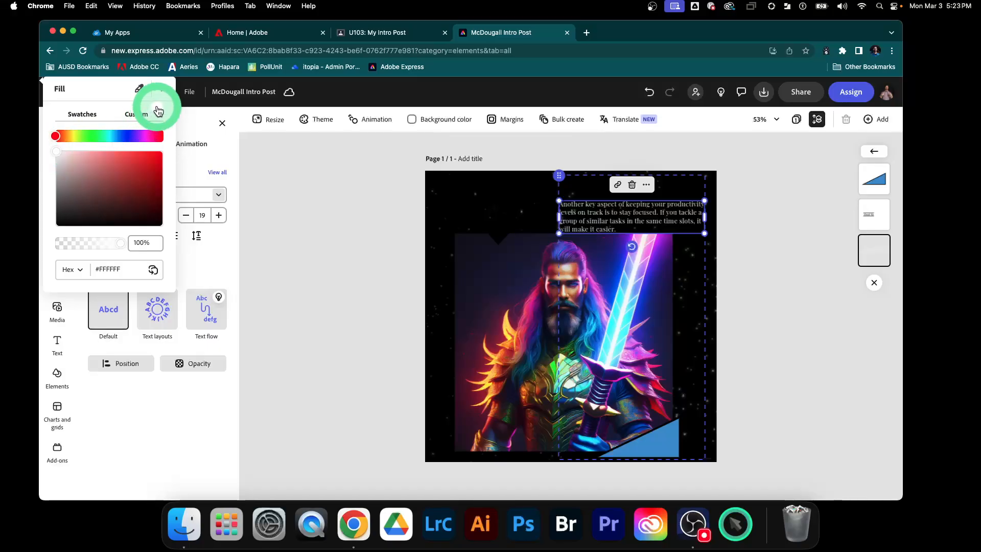
pyautogui.click(368, 245)
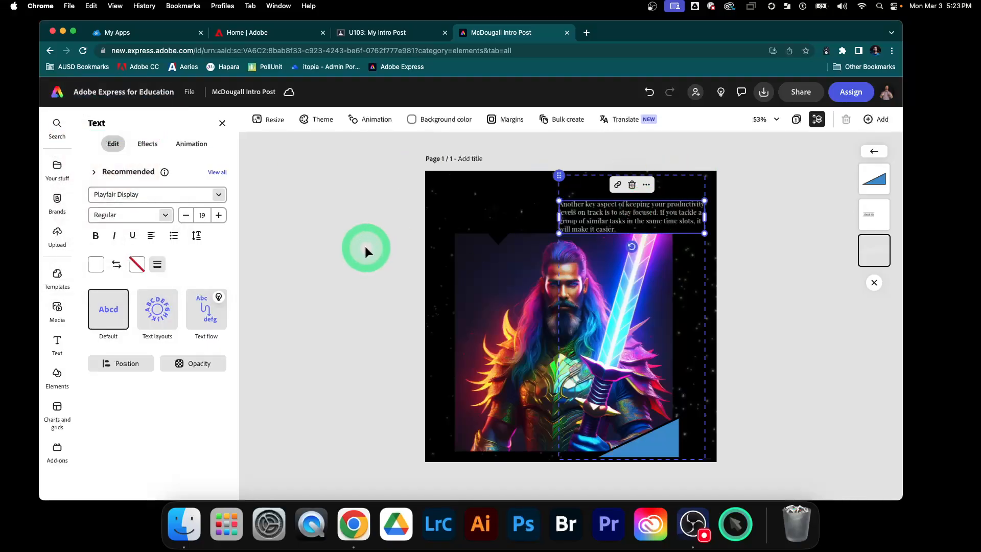
# - Look through the element categories and background collections for an overlay section
pyautogui.click(517, 223)
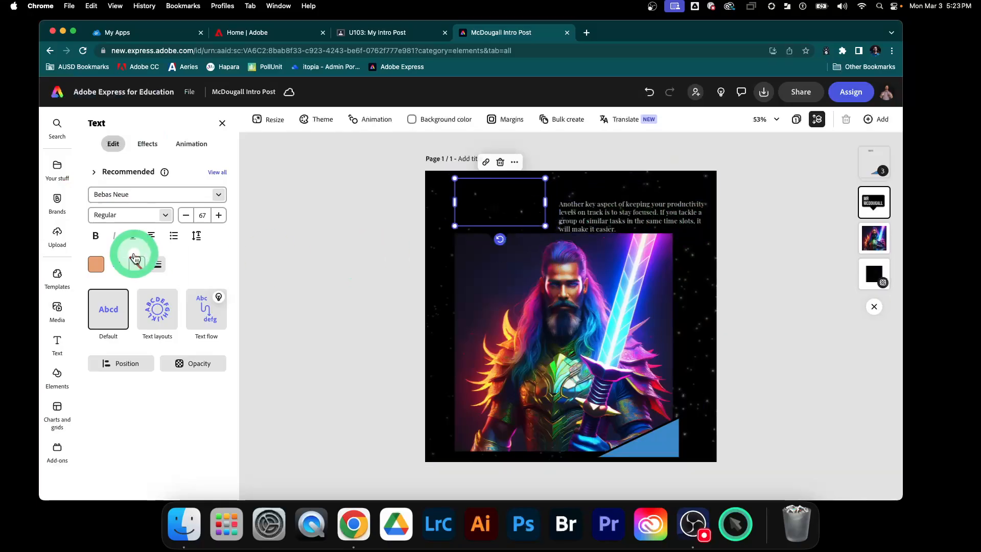
pyautogui.click(57, 373)
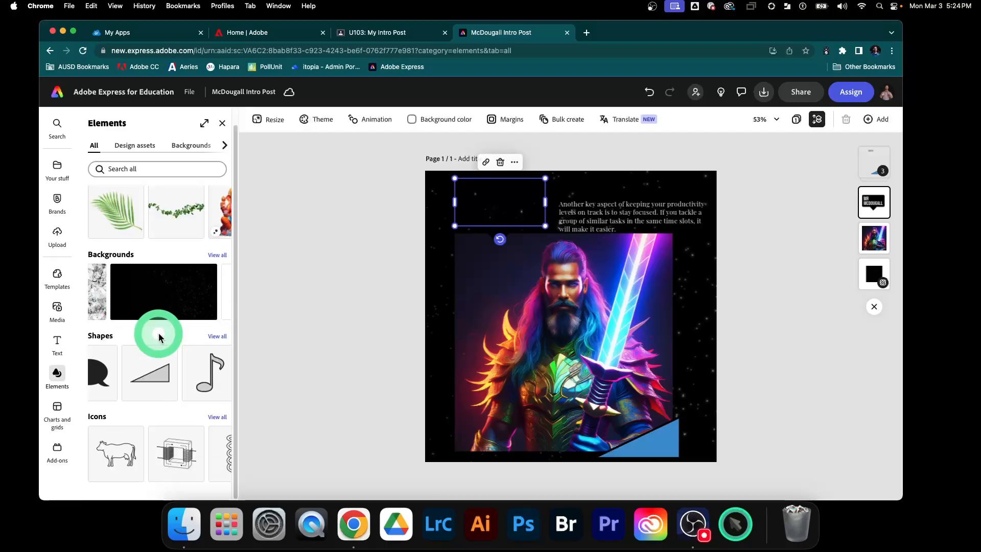
pyautogui.scroll(-1, 156, 306)
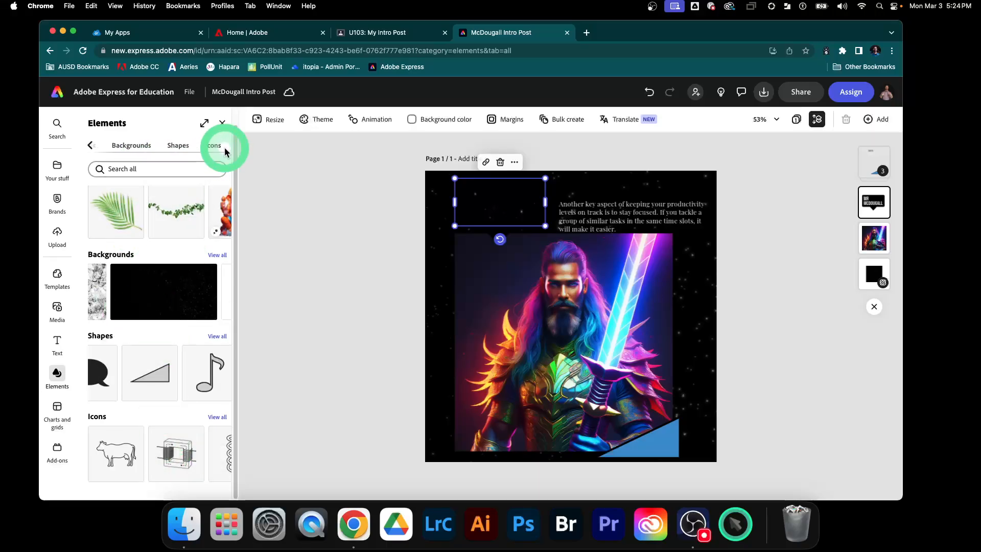
pyautogui.click(91, 147)
pyautogui.scroll(1, 190, 259)
pyautogui.scroll(-1, 180, 260)
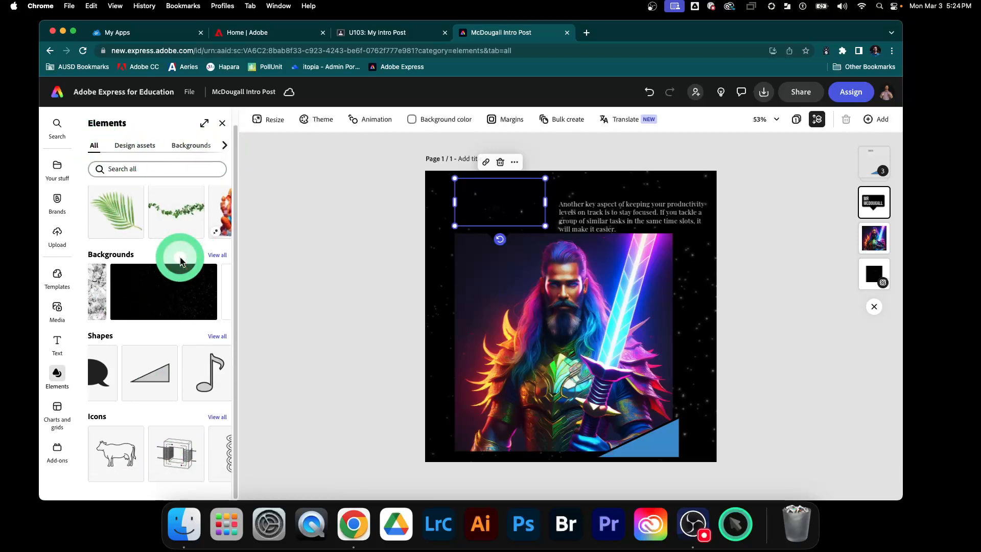
pyautogui.scroll(1, 181, 261)
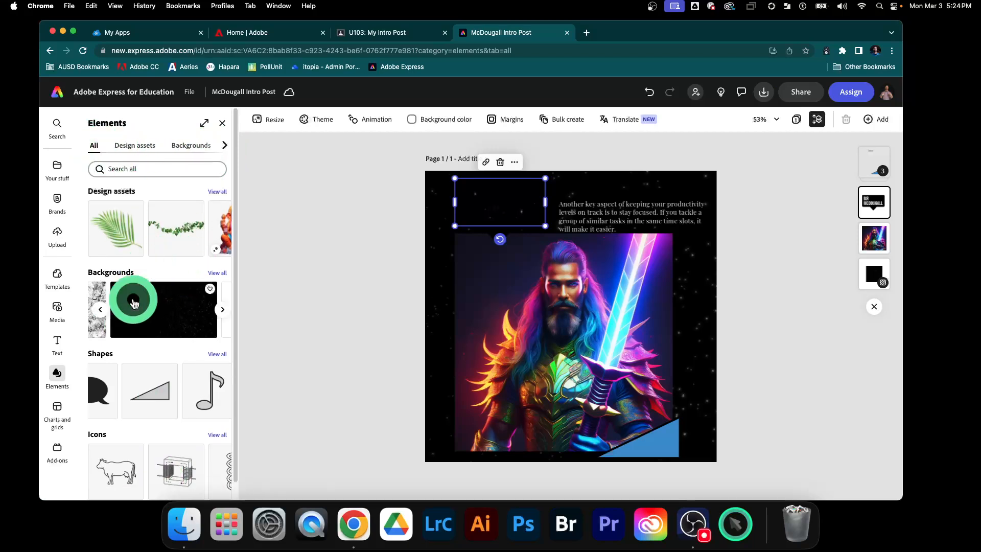
pyautogui.click(197, 147)
pyautogui.scroll(-8, 194, 307)
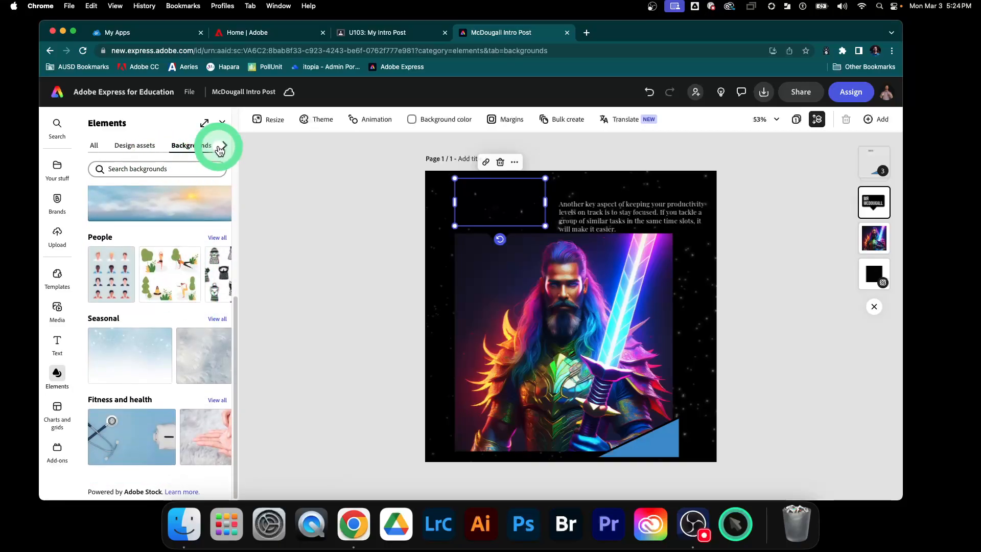
pyautogui.click(98, 151)
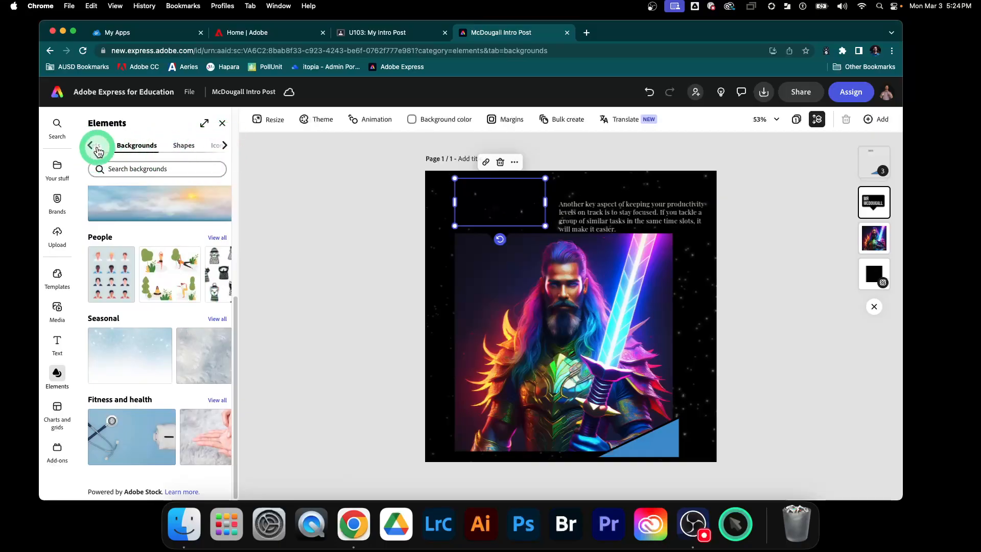
# - Add the orange glow gradient from the Overlays group of the design assets to the page
pyautogui.click(134, 145)
pyautogui.scroll(-4, 194, 288)
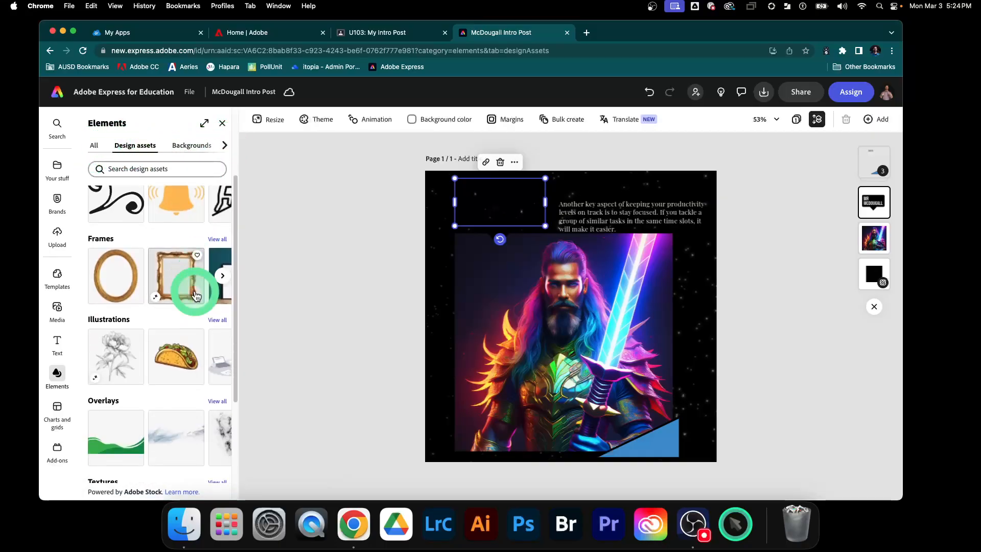
pyautogui.scroll(3, 196, 295)
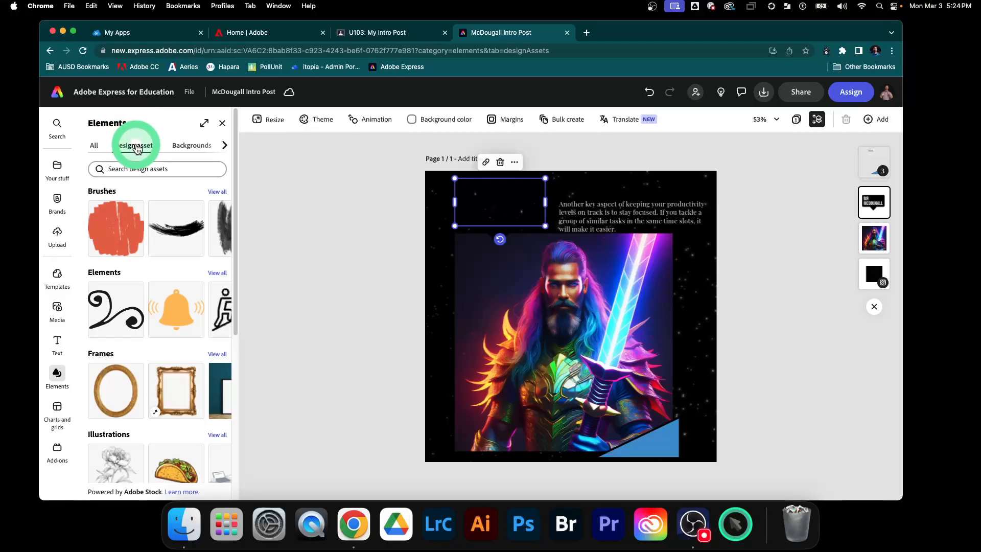
pyautogui.click(141, 260)
pyautogui.scroll(-2, 141, 264)
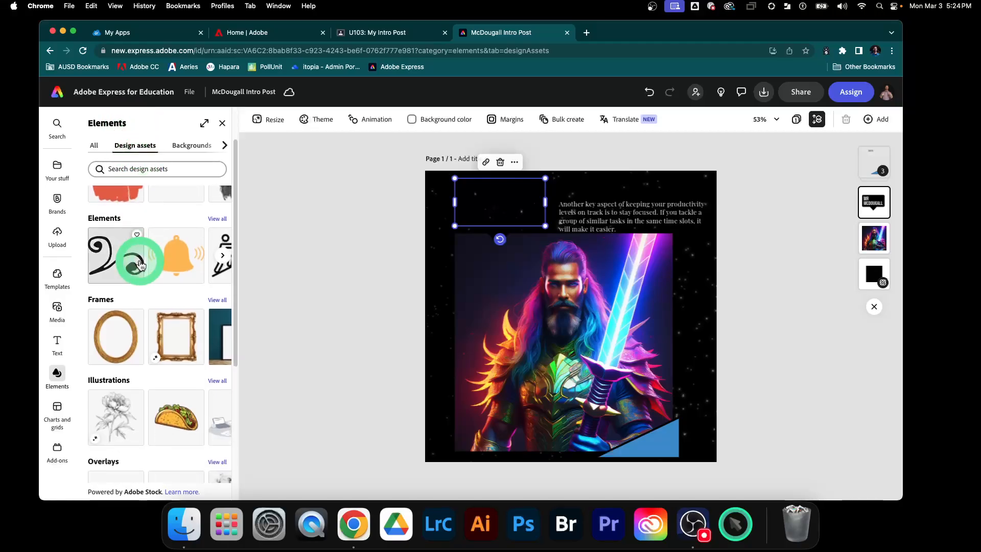
pyautogui.scroll(1, 180, 260)
pyautogui.scroll(-3, 180, 261)
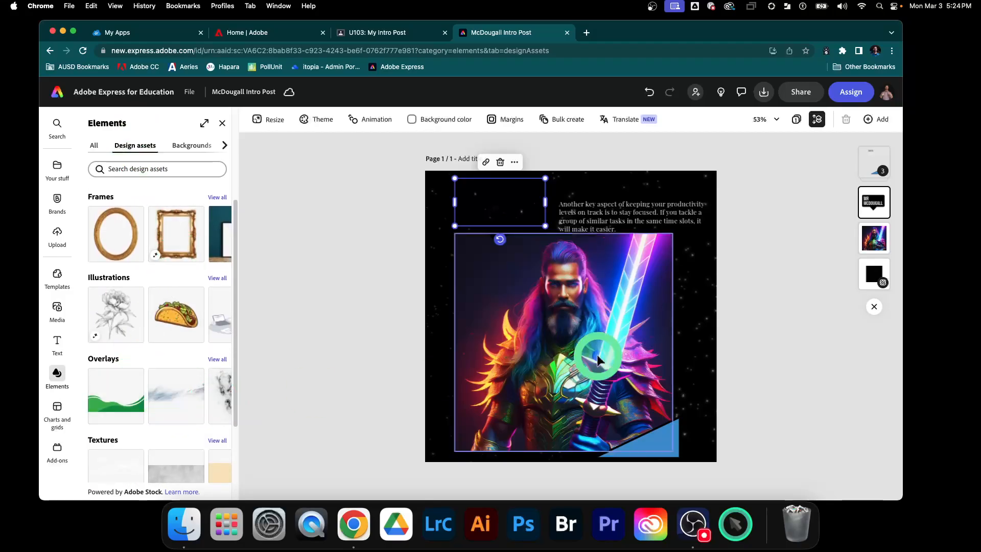
pyautogui.click(223, 397)
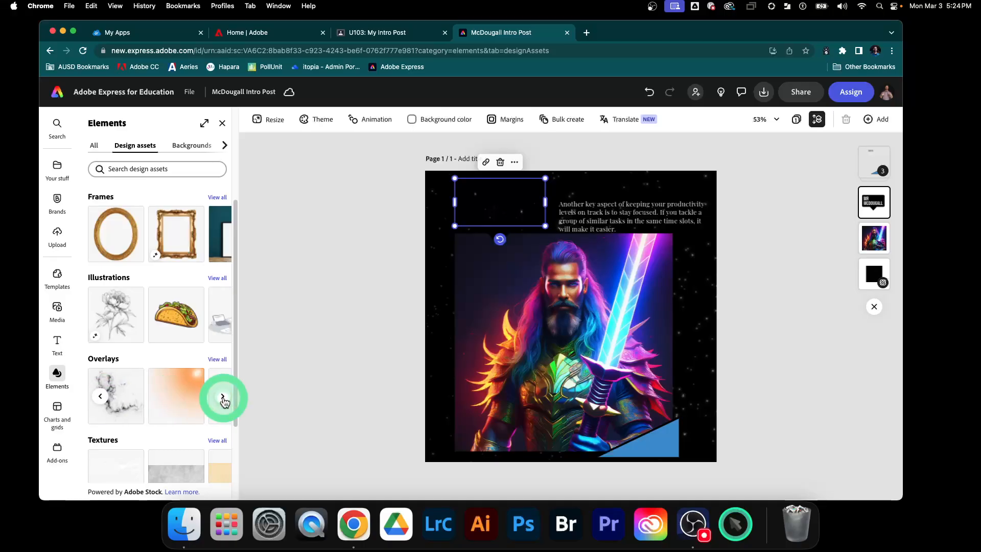
pyautogui.click(187, 402)
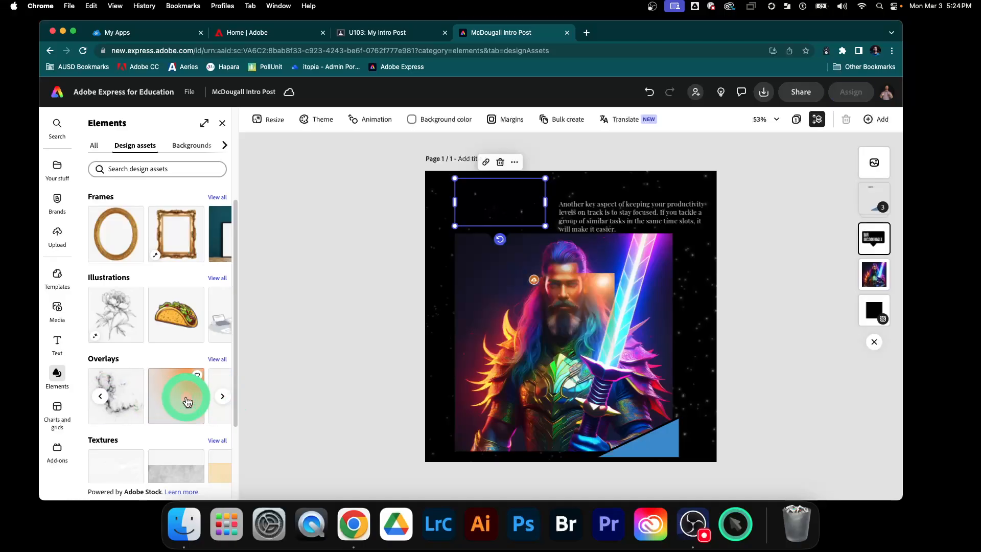
# - Enlarge the orange glow overlay to cover the whole page and rotate it so the glow sits in the page's lower-left corner
pyautogui.moveTo(572, 329); pyautogui.dragTo(690, 208)
pyautogui.moveTo(634, 258); pyautogui.dragTo(415, 453)
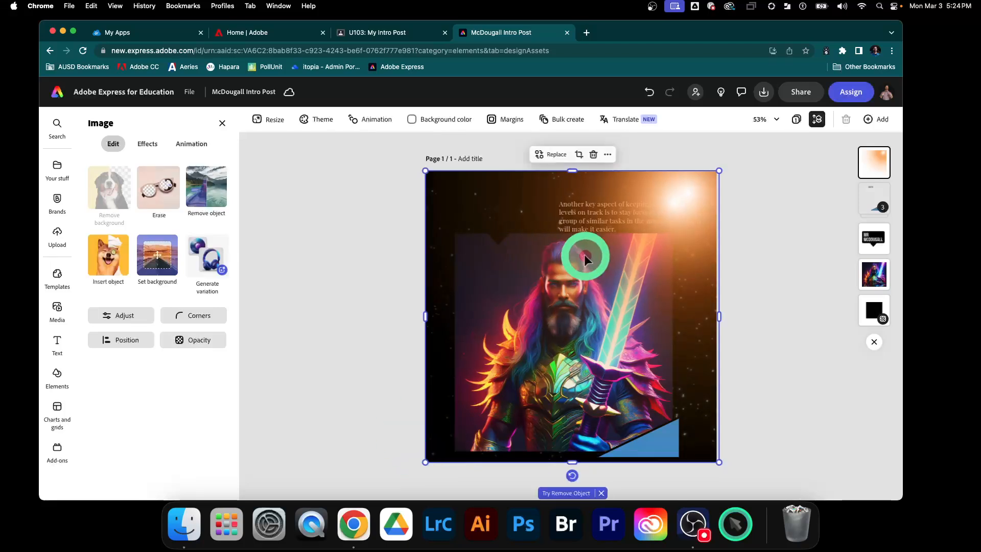
pyautogui.moveTo(573, 476); pyautogui.dragTo(593, 219)
pyautogui.moveTo(677, 419); pyautogui.dragTo(682, 419)
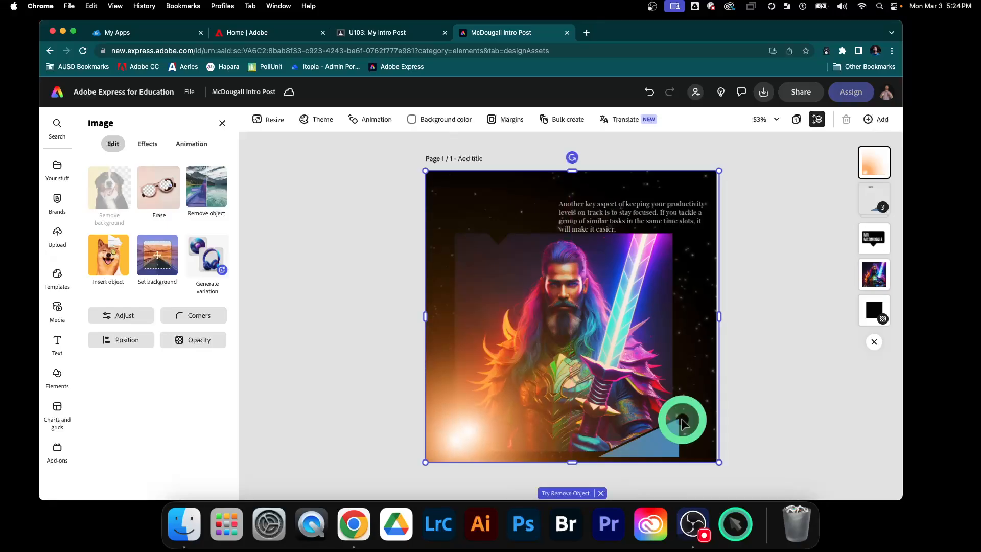
pyautogui.moveTo(719, 313); pyautogui.dragTo(731, 318)
pyautogui.click(755, 331)
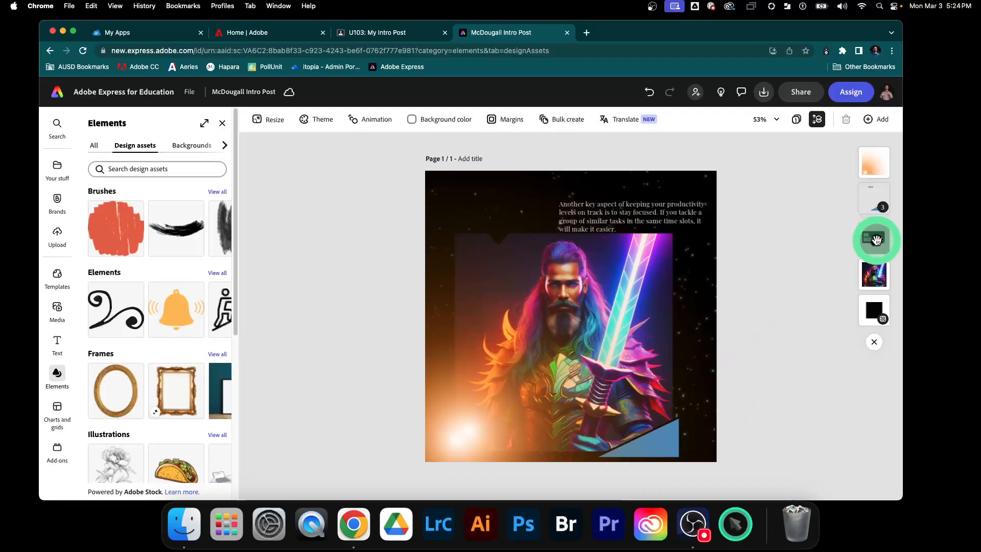
pyautogui.moveTo(875, 174); pyautogui.dragTo(862, 216)
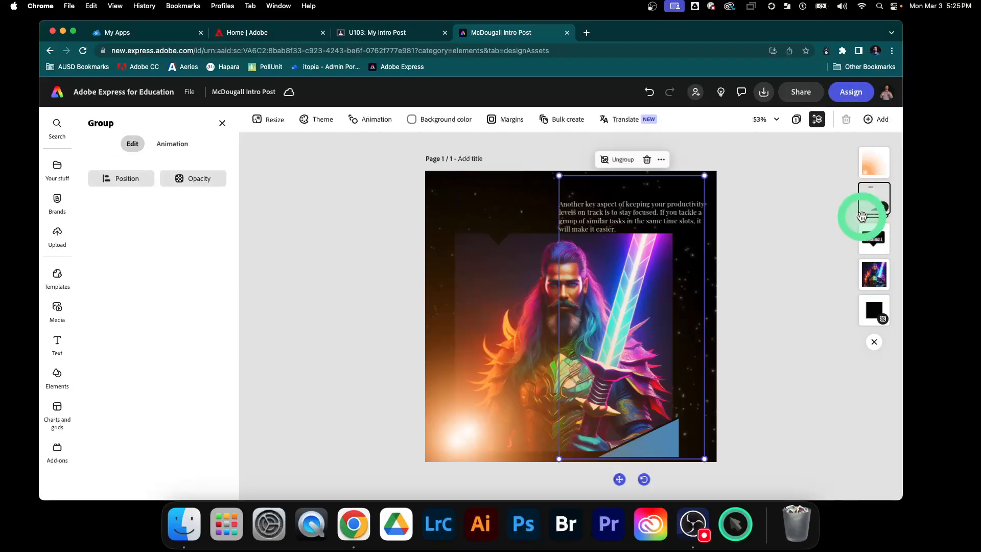
pyautogui.click(800, 320)
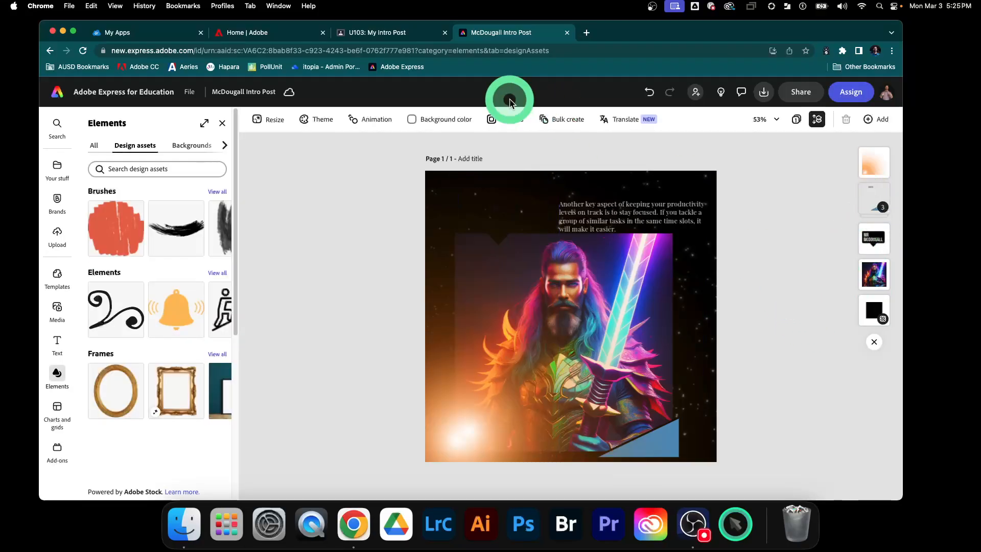
# - Switch to the Google Classroom assignment and review its submission instructions and the U103 example image
pyautogui.click(387, 34)
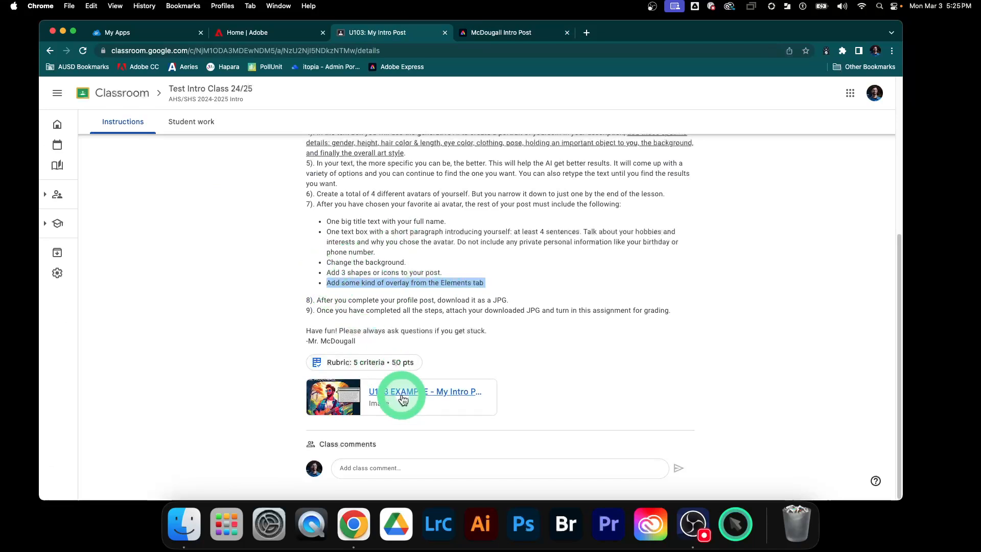
pyautogui.click(400, 393)
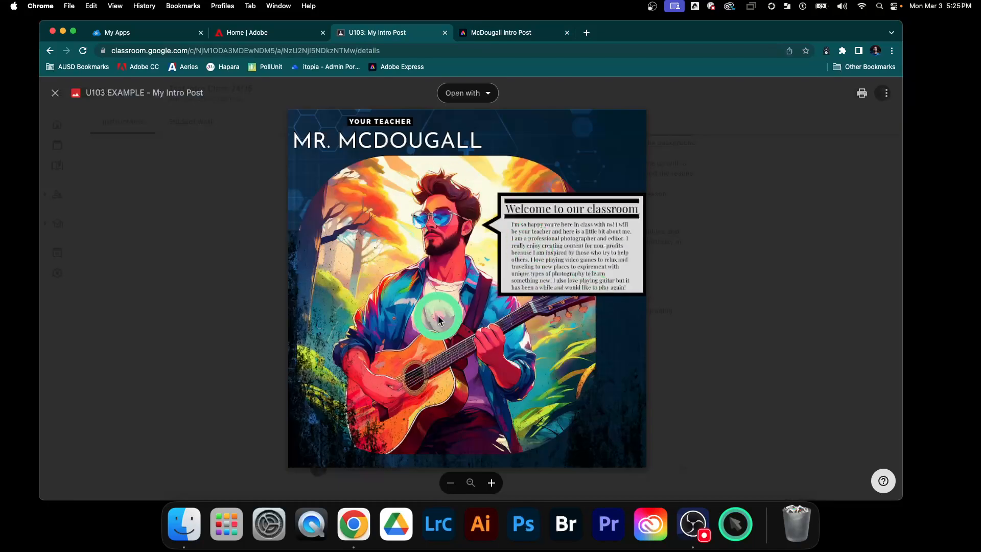
pyautogui.click(778, 346)
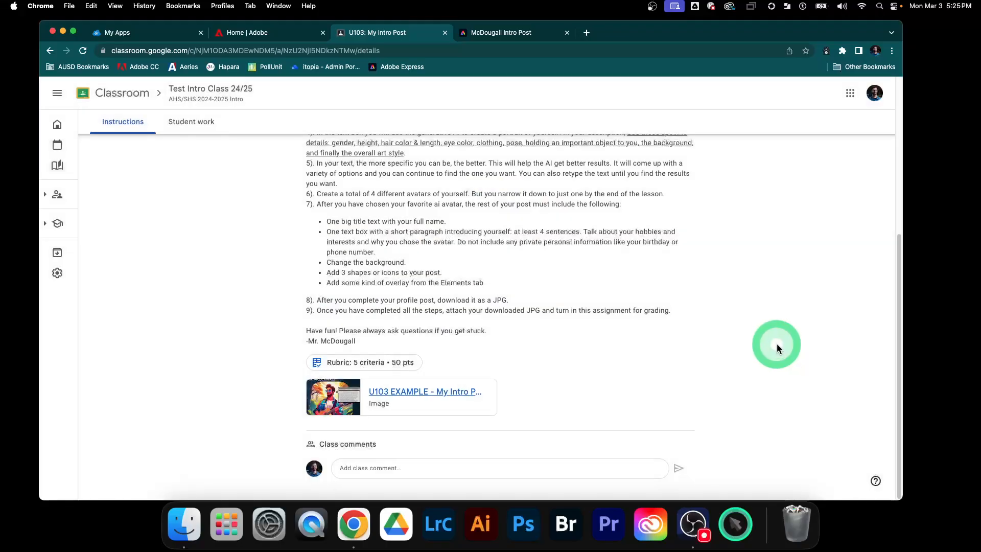
pyautogui.scroll(10, 777, 344)
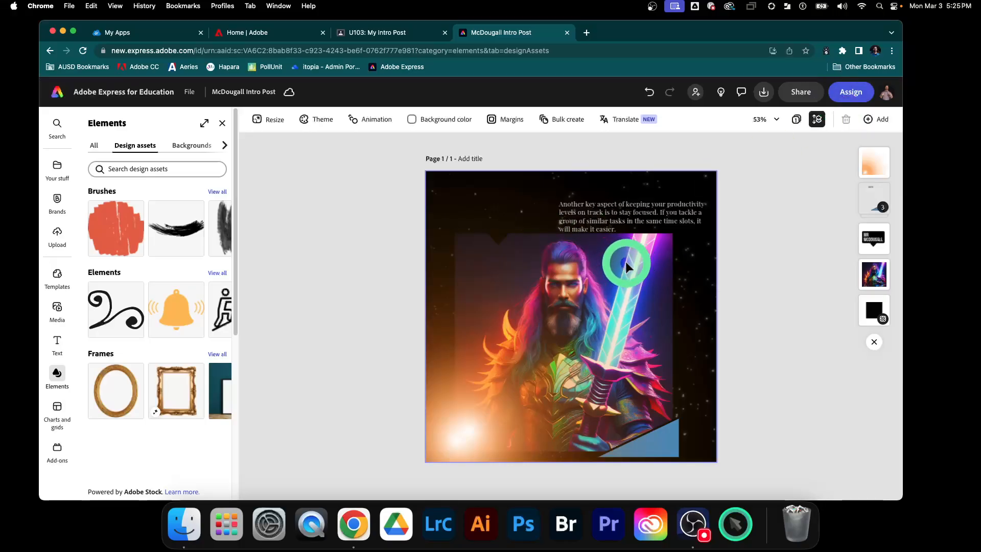
pyautogui.click(763, 94)
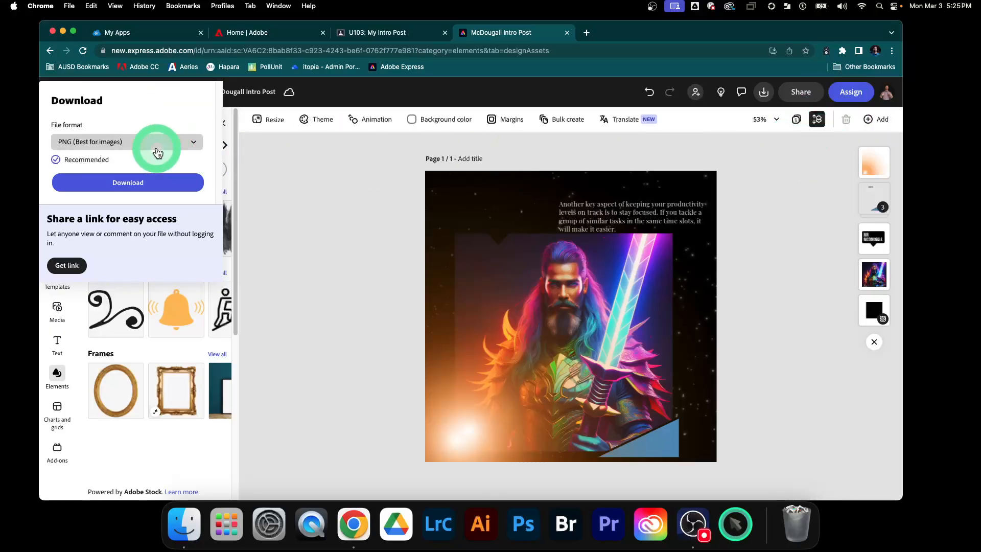
pyautogui.click(92, 144)
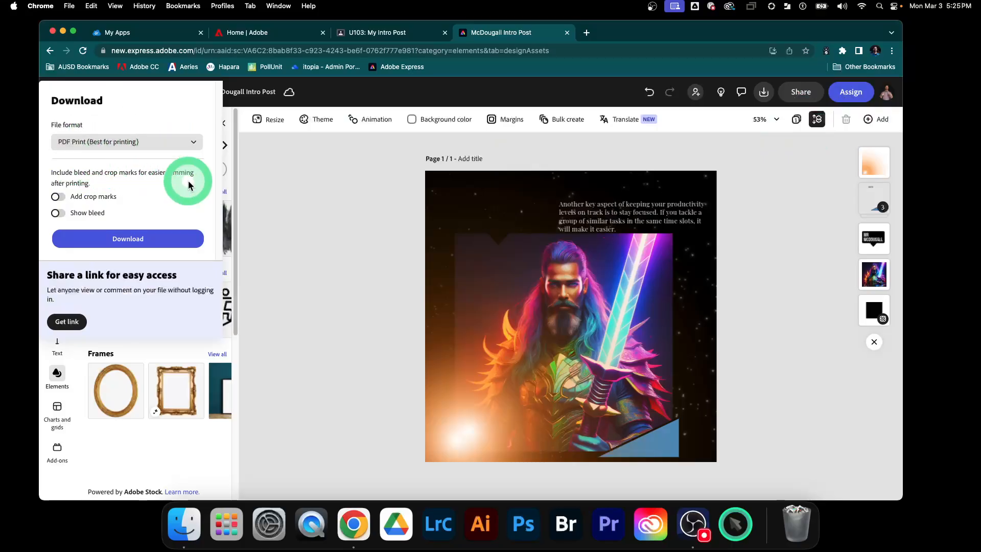
pyautogui.click(67, 321)
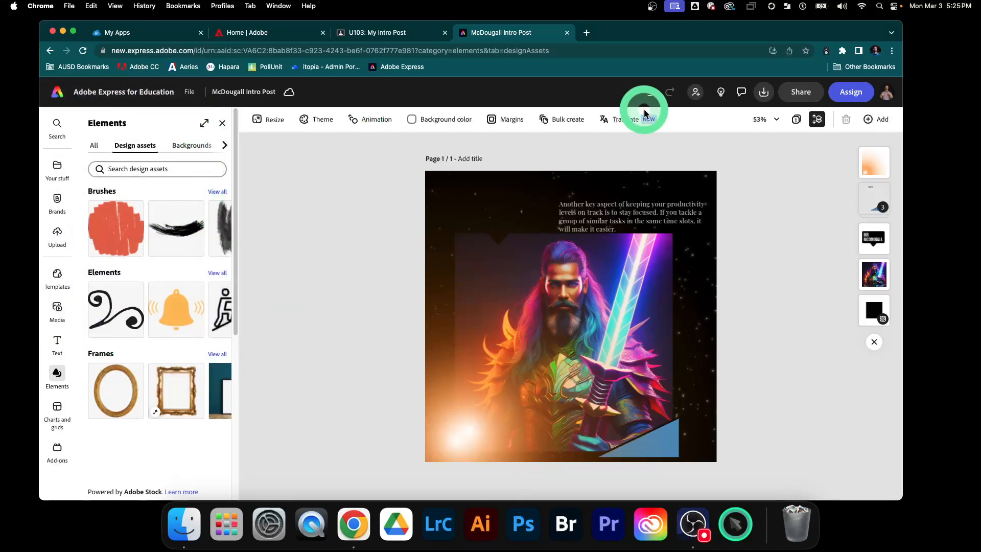
# - Download the finished intro post from Adobe Express in JPG format
pyautogui.click(754, 101)
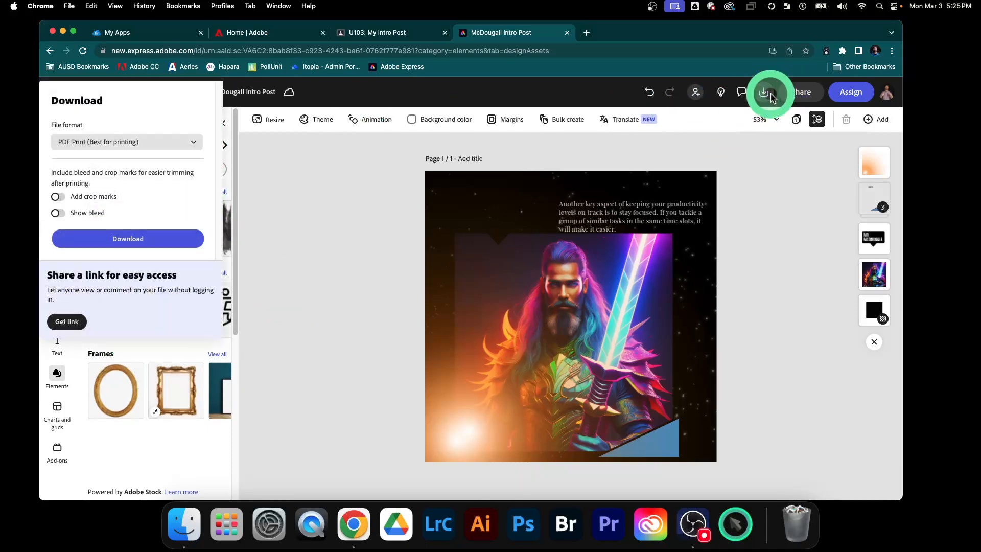
pyautogui.click(202, 143)
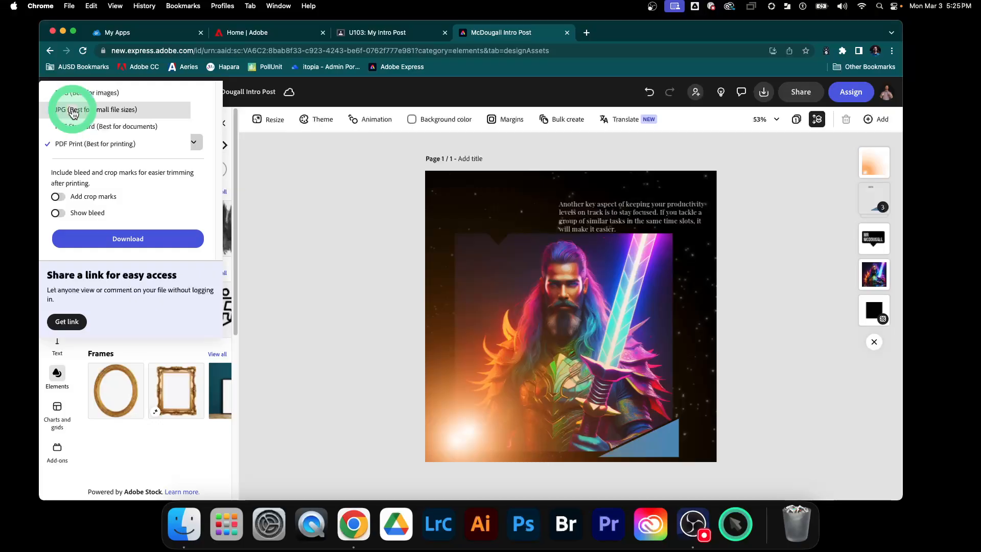
pyautogui.click(97, 111)
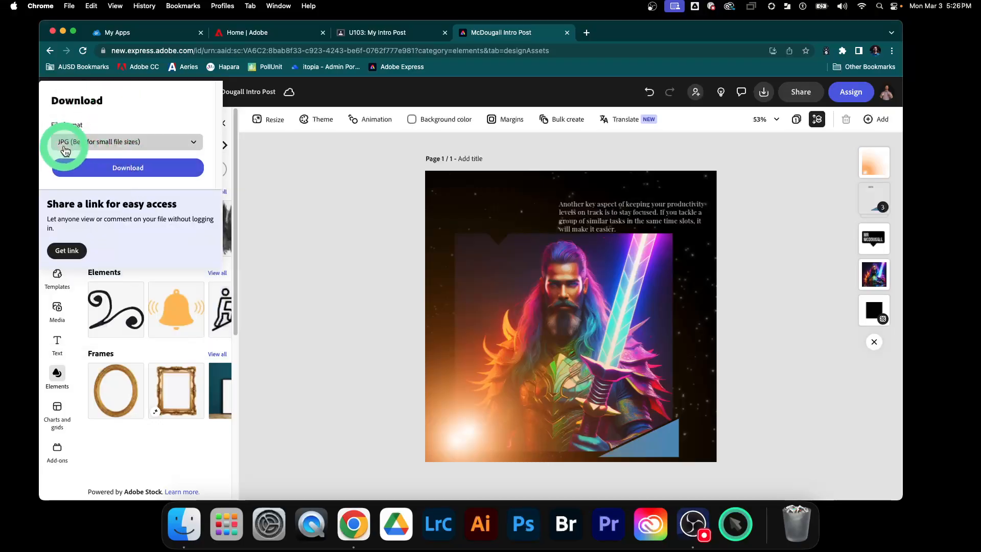
pyautogui.click(99, 167)
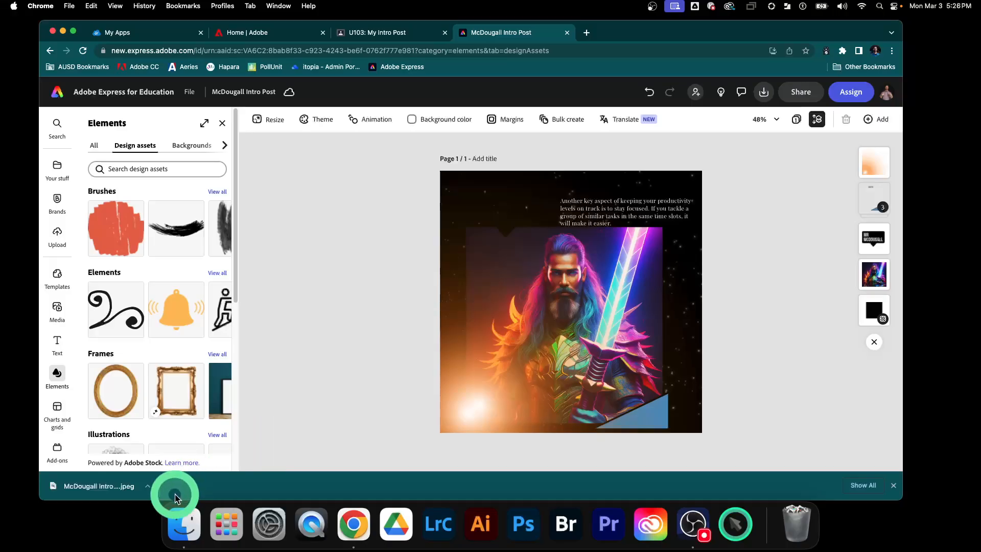
# - Switch to Finder, show the Downloads folder, and place a second Finder window beside it
pyautogui.click(189, 522)
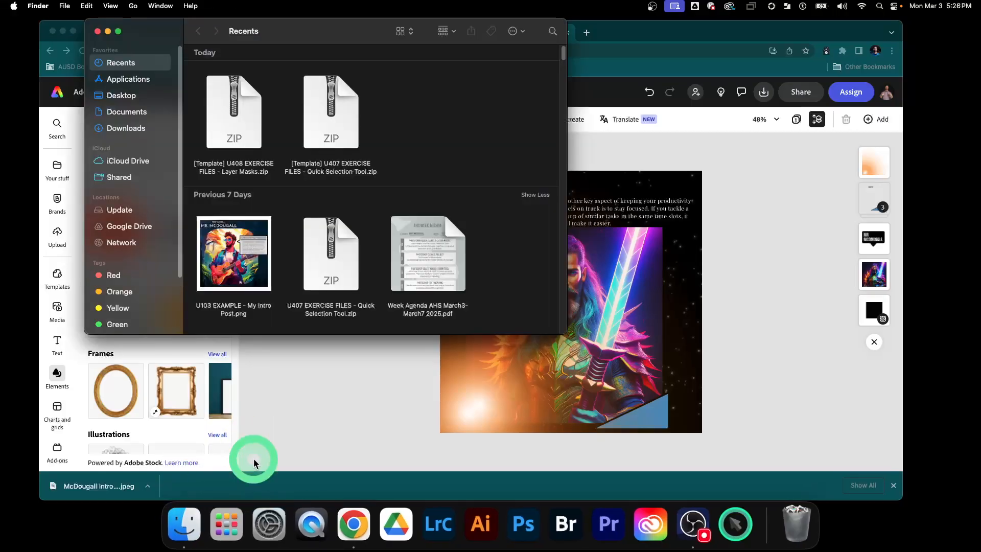
pyautogui.click(123, 128)
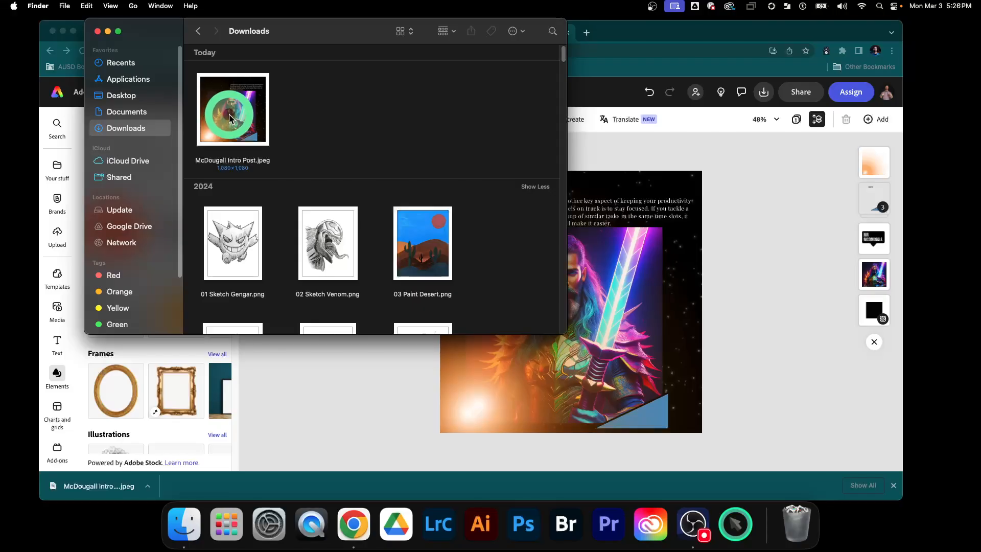
pyautogui.rightClick(184, 513)
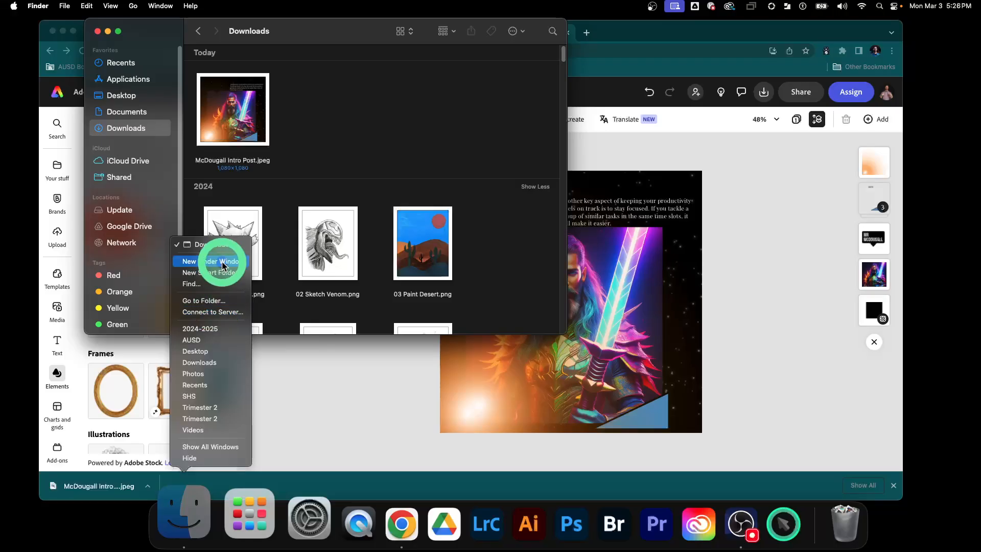
pyautogui.click(218, 261)
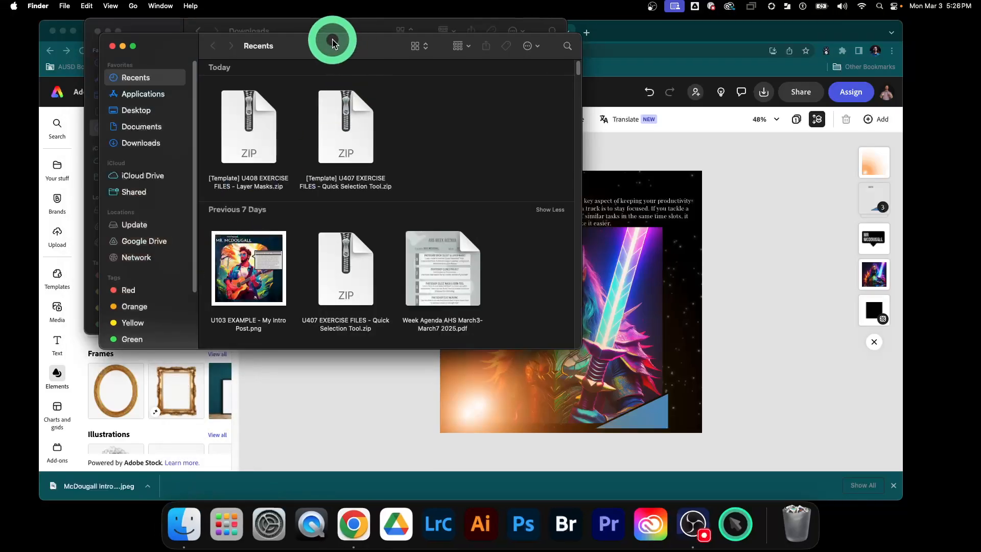
pyautogui.moveTo(296, 45); pyautogui.dragTo(645, 100)
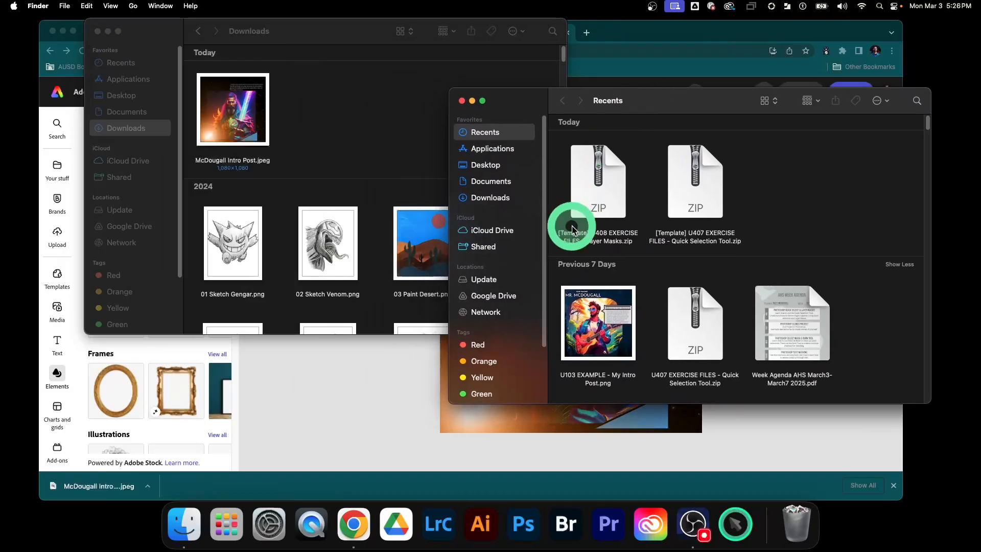
# - Open the Intro to Graphics folder inside My Drive on Google Drive in the second Finder window
pyautogui.click(483, 299)
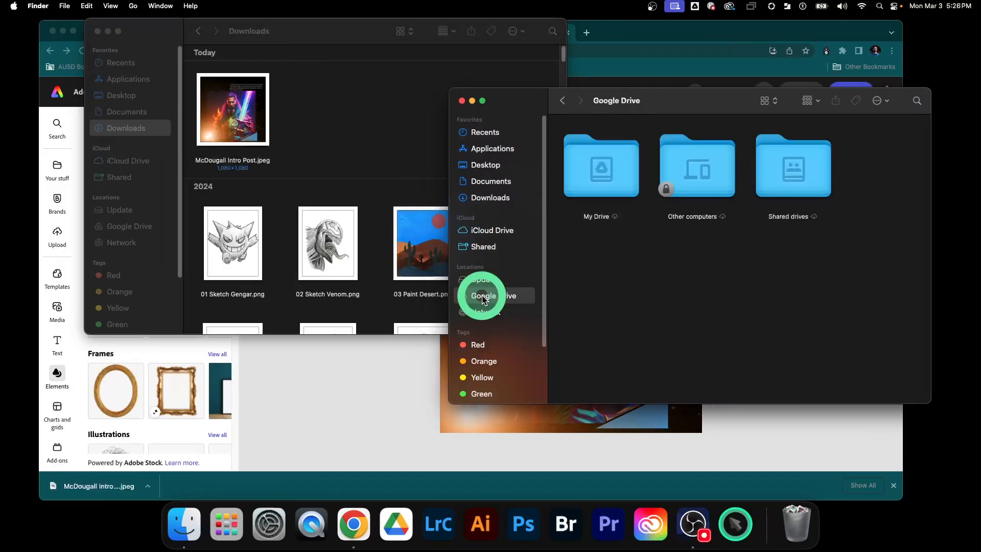
pyautogui.click(607, 181)
pyautogui.doubleClick(606, 177)
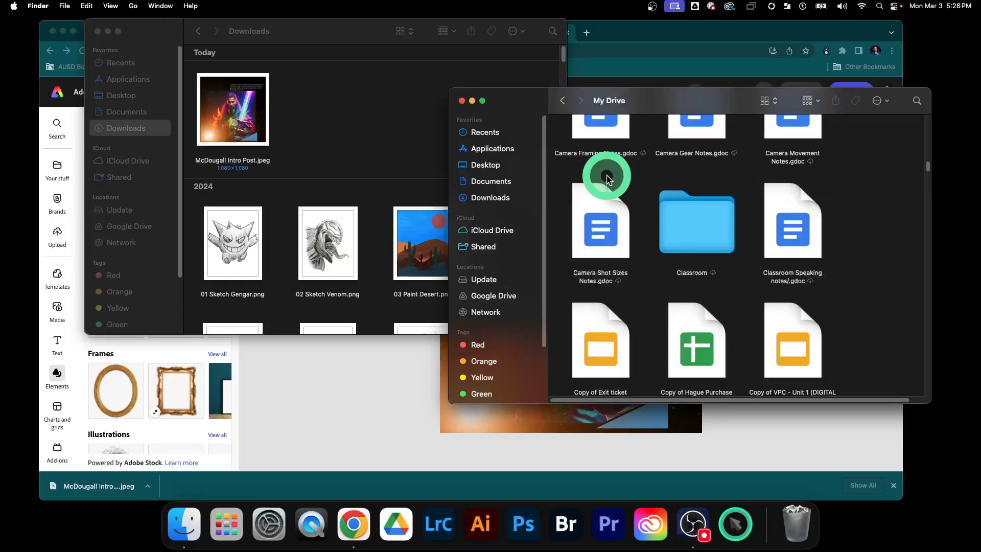
pyautogui.scroll(-5, 634, 230)
pyautogui.scroll(-10, 639, 236)
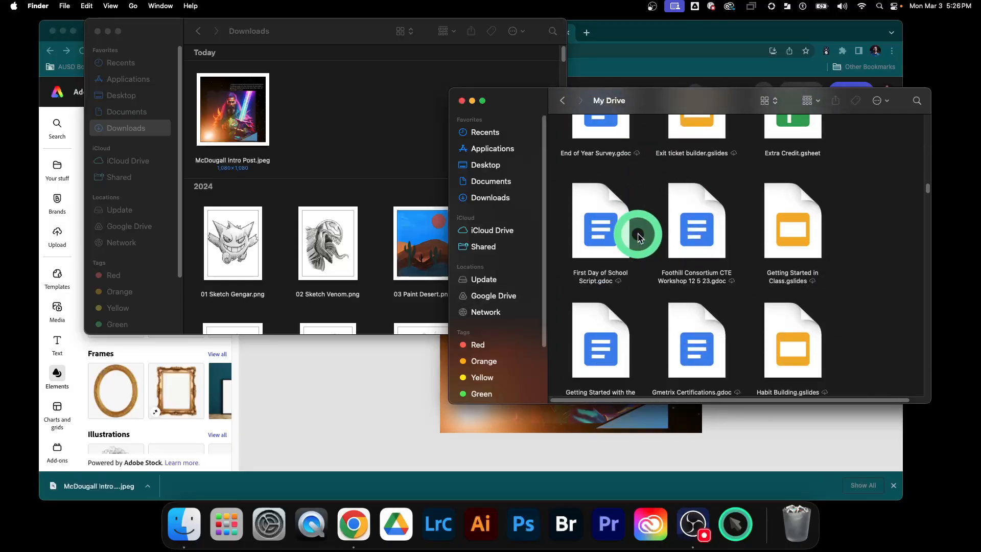
pyautogui.scroll(-3, 639, 236)
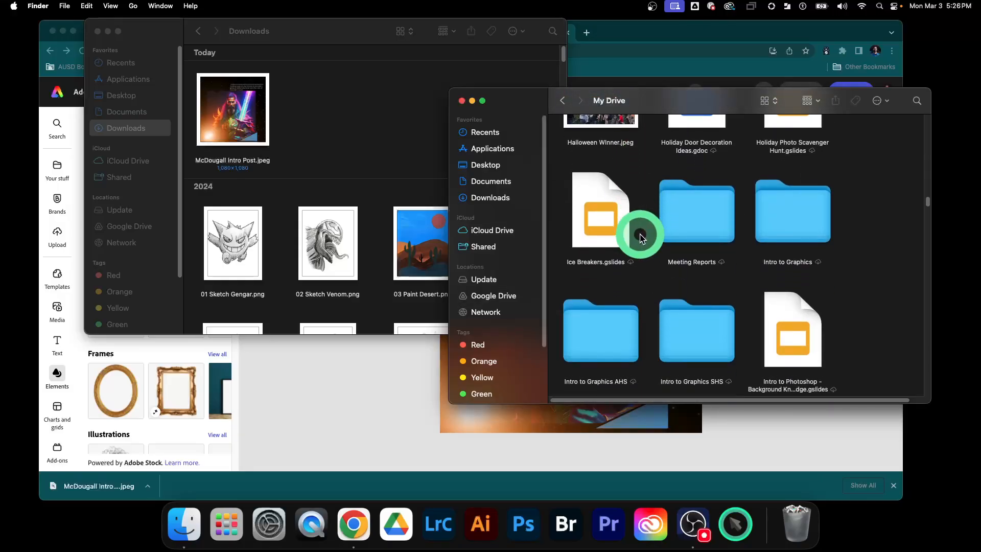
pyautogui.doubleClick(787, 215)
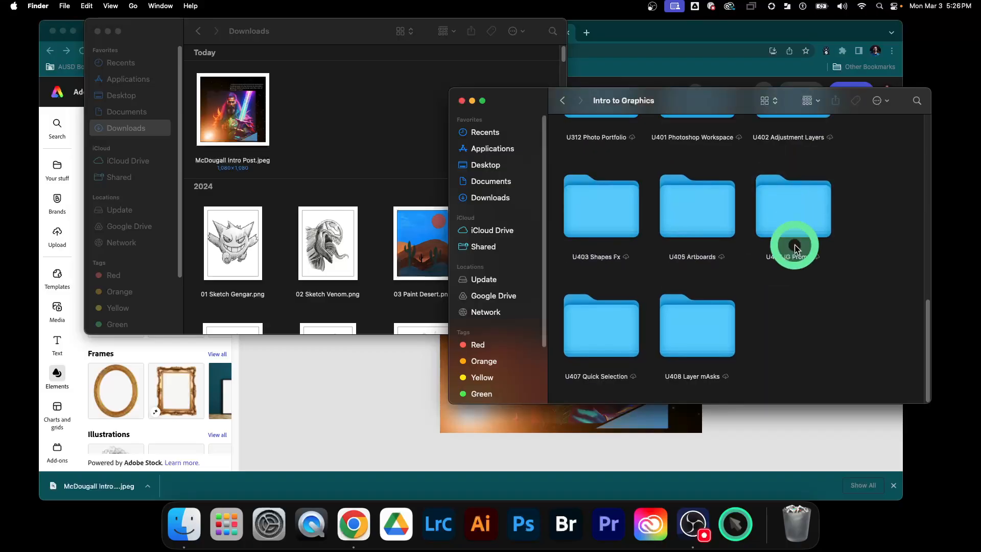
# - Create a folder named U103 My Intro Post inside the Intro to Graphics folder
pyautogui.click(794, 329)
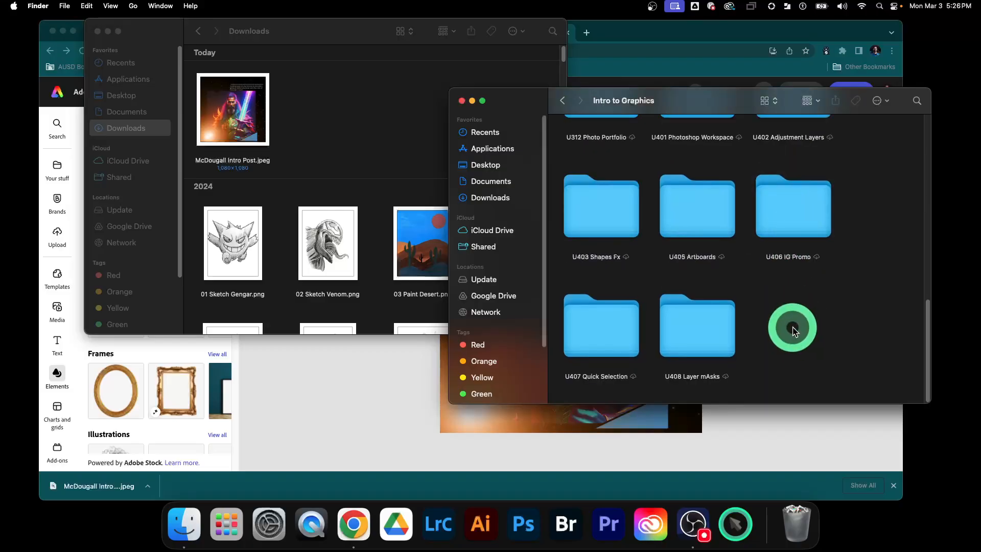
pyautogui.rightClick(792, 335)
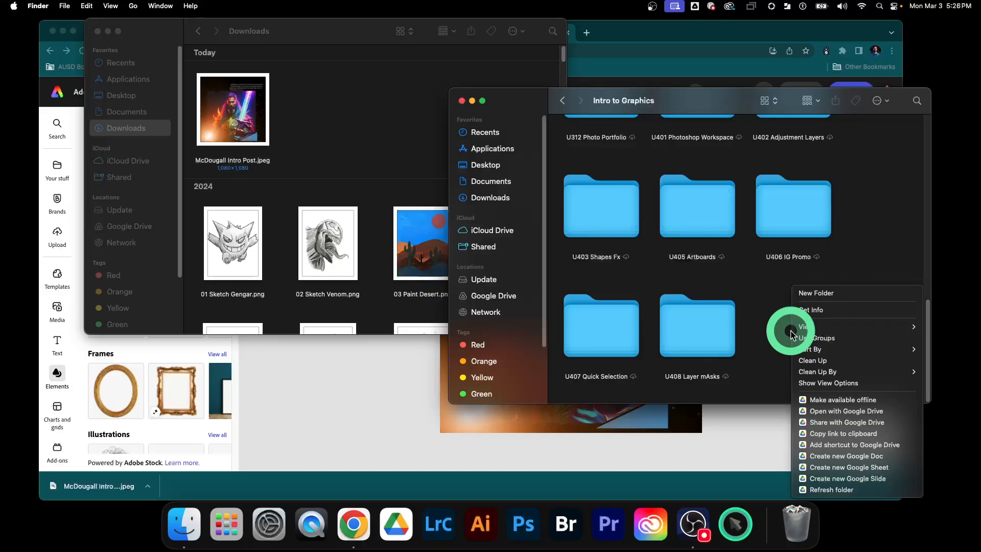
pyautogui.click(816, 294)
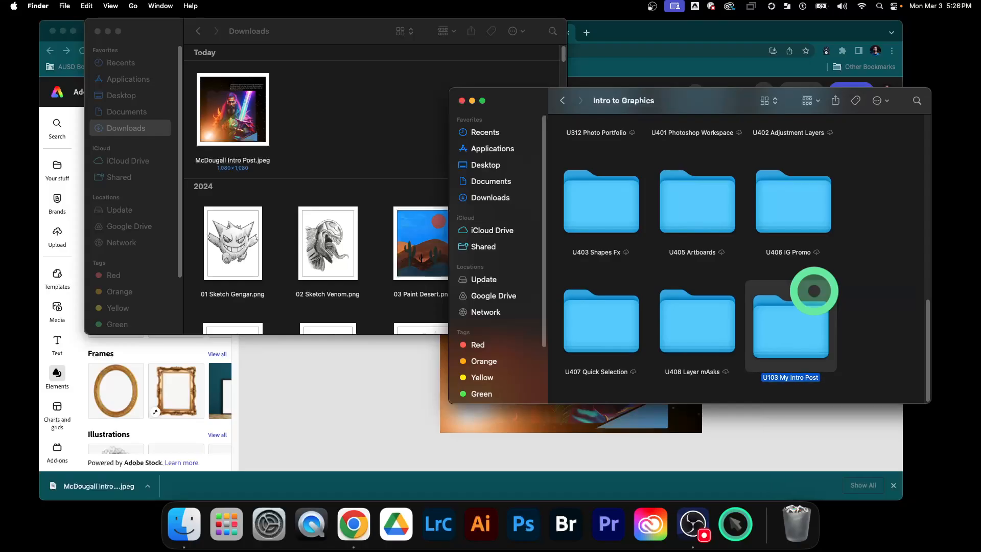
pyautogui.press('Return')
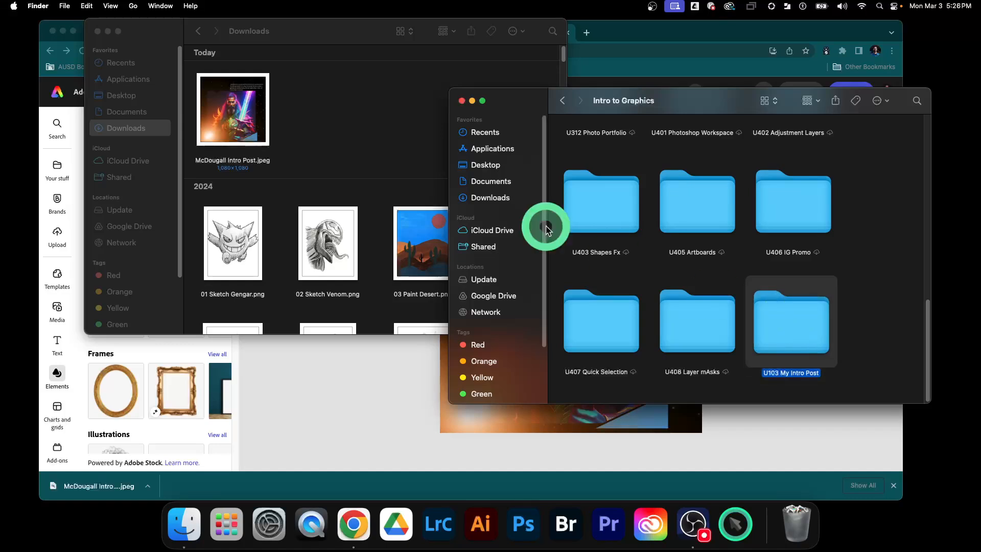
# - Move the downloaded intro post JPEG from Downloads into the U103 My Intro Post folder on Google Drive and open that folder
pyautogui.click(235, 119)
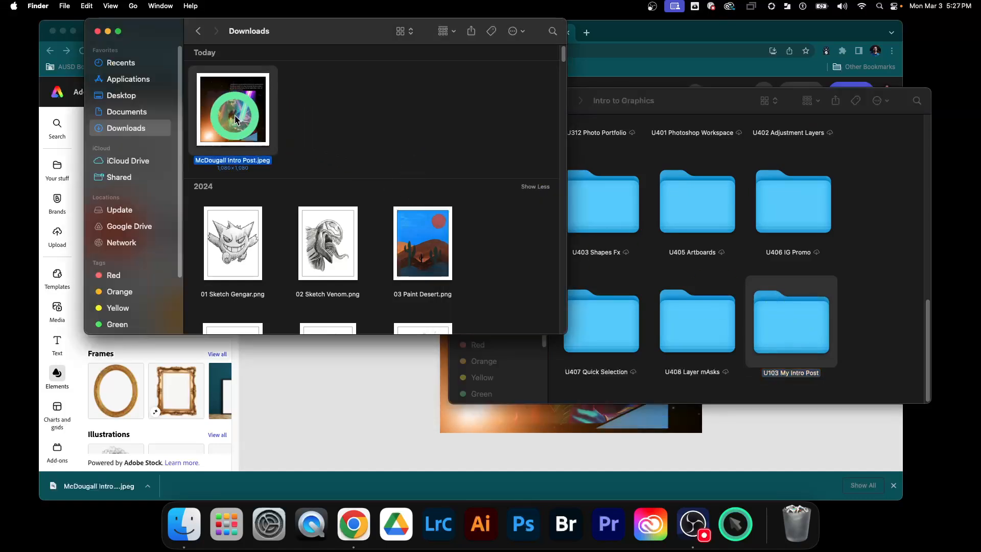
pyautogui.moveTo(235, 119); pyautogui.dragTo(773, 315)
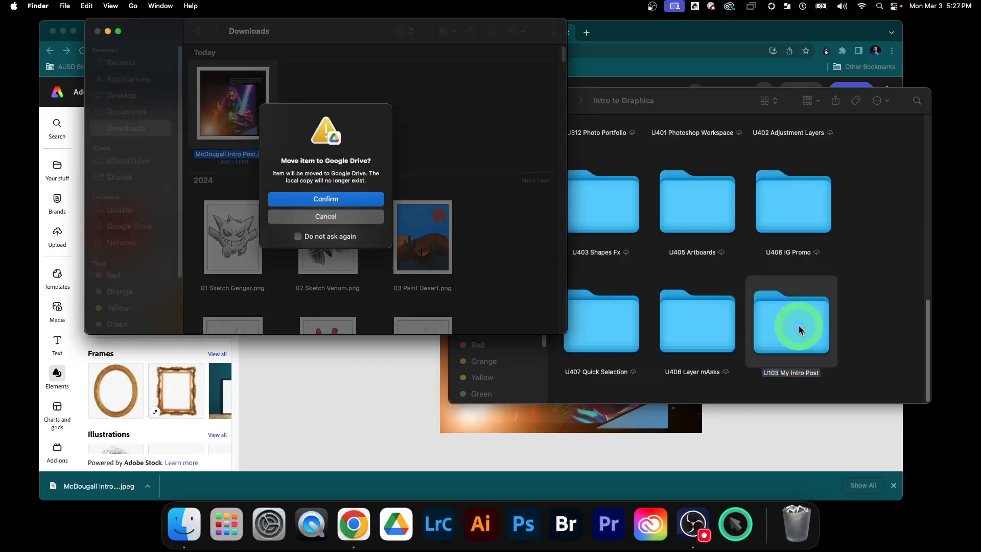
pyautogui.click(325, 200)
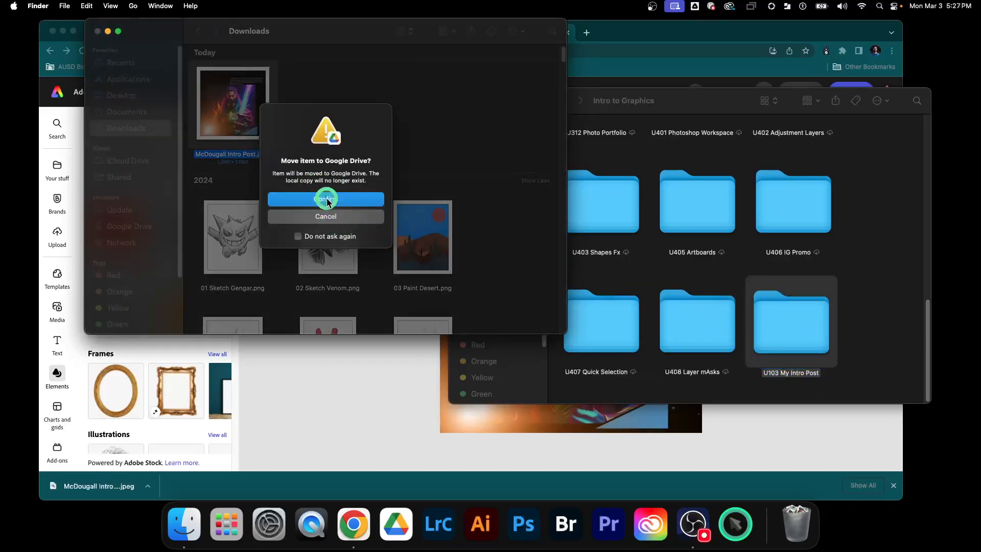
pyautogui.click(888, 294)
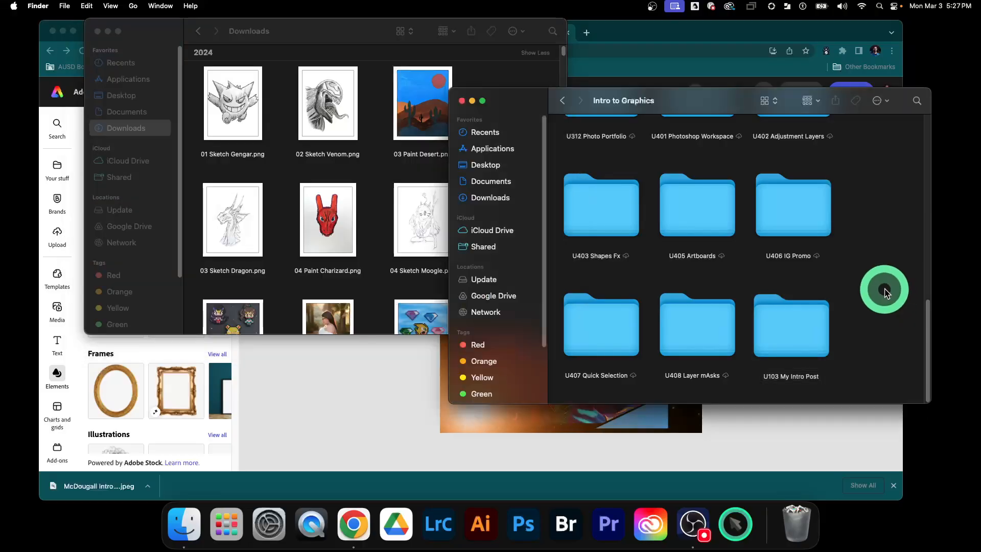
pyautogui.doubleClick(791, 330)
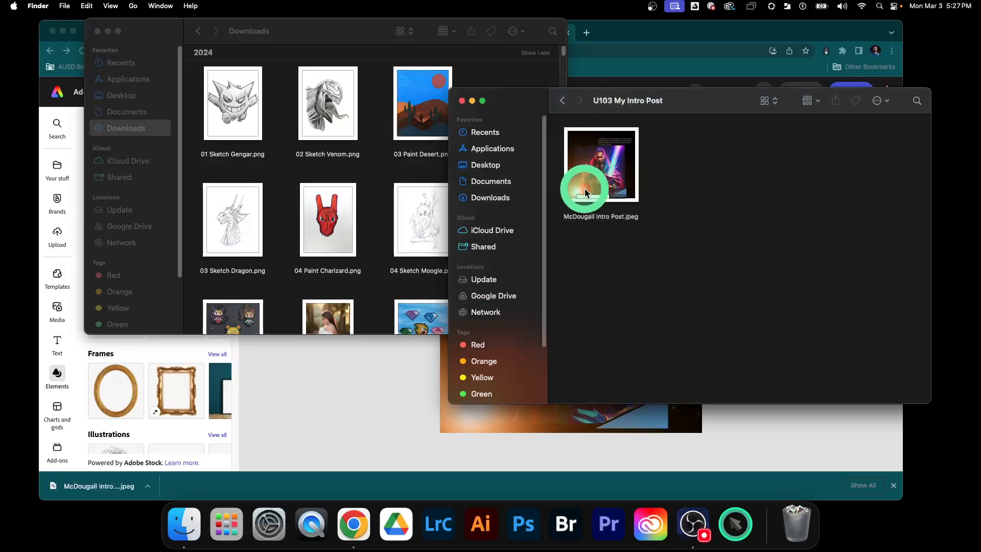
# - Switch to Chrome, go from the intro post to the Adobe Express home page, and reopen the post from the recent projects
pyautogui.moveTo(585, 192); pyautogui.dragTo(407, 45)
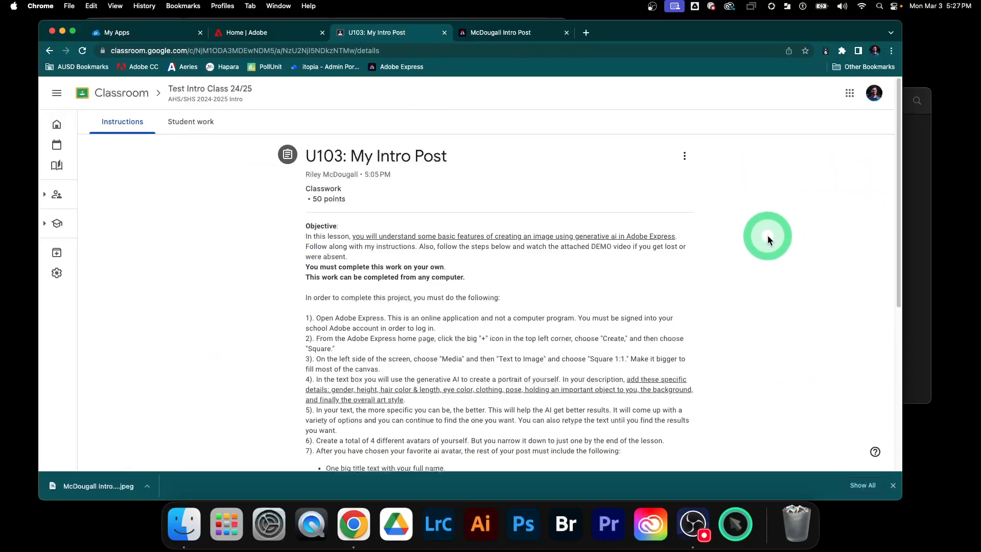
pyautogui.click(504, 32)
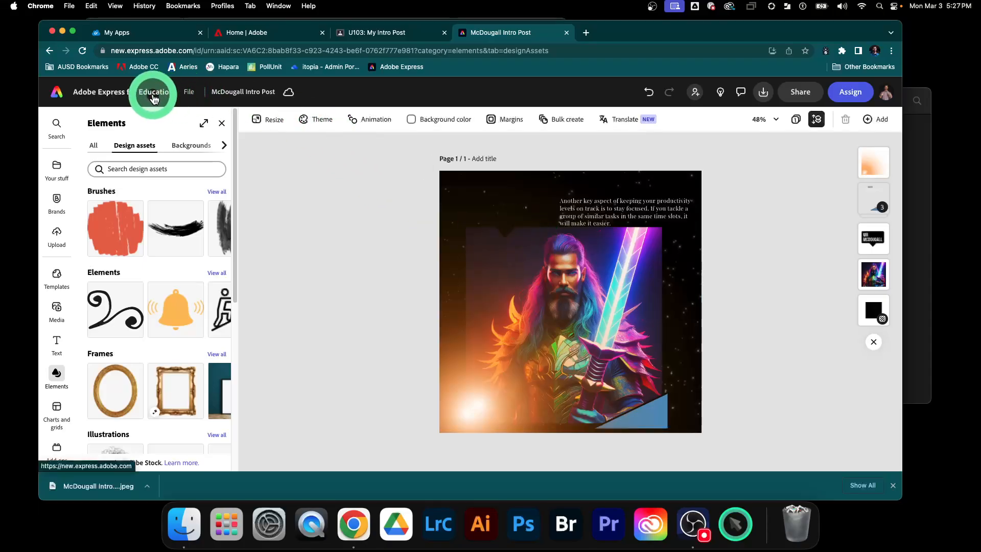
pyautogui.click(57, 94)
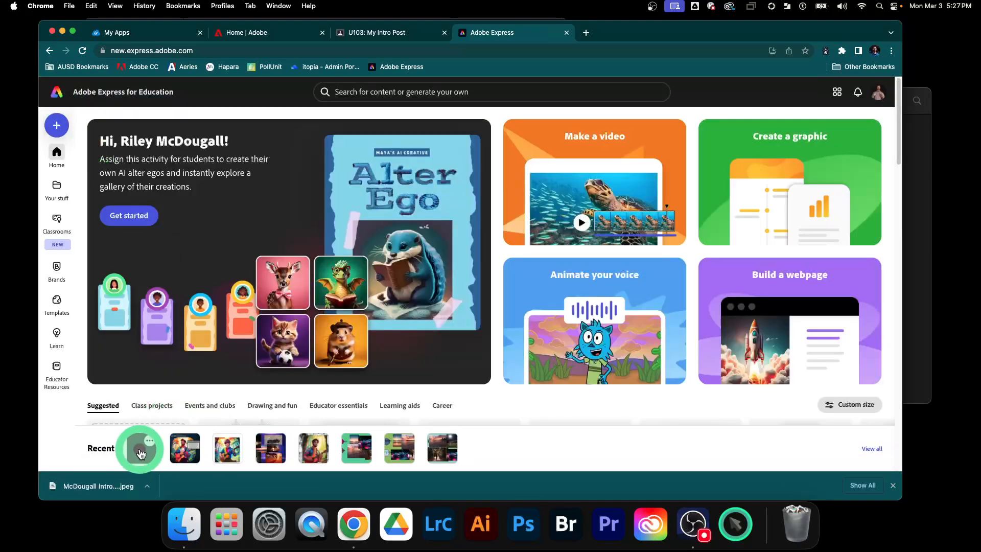
pyautogui.click(141, 455)
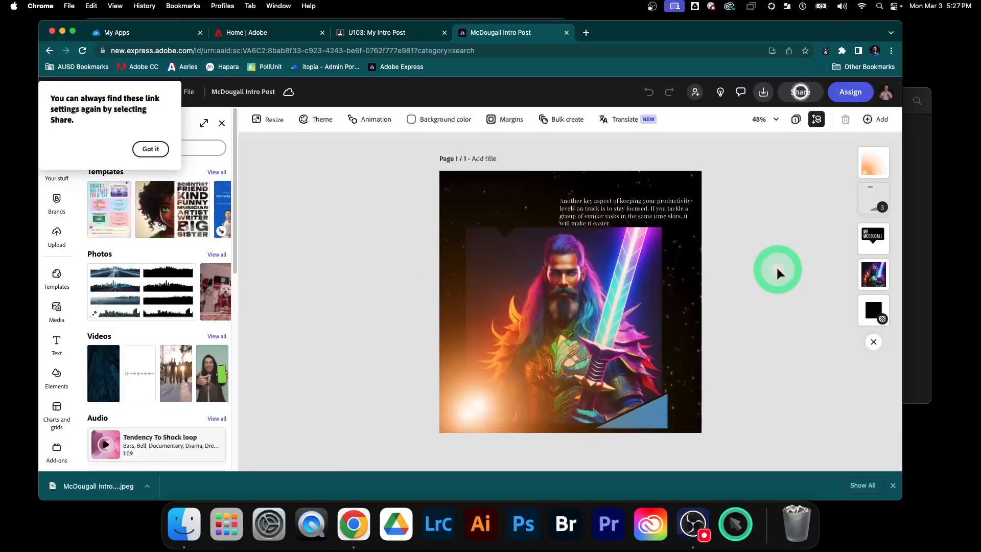
# - Return to the U103: My Intro Post assignment in Google Classroom and review its instructions
pyautogui.click(370, 31)
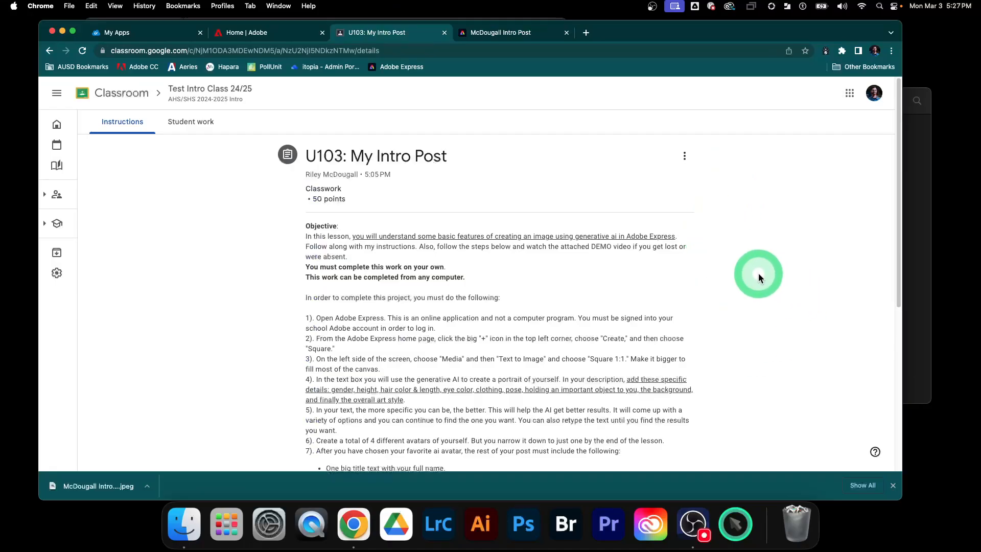
pyautogui.scroll(-5, 768, 275)
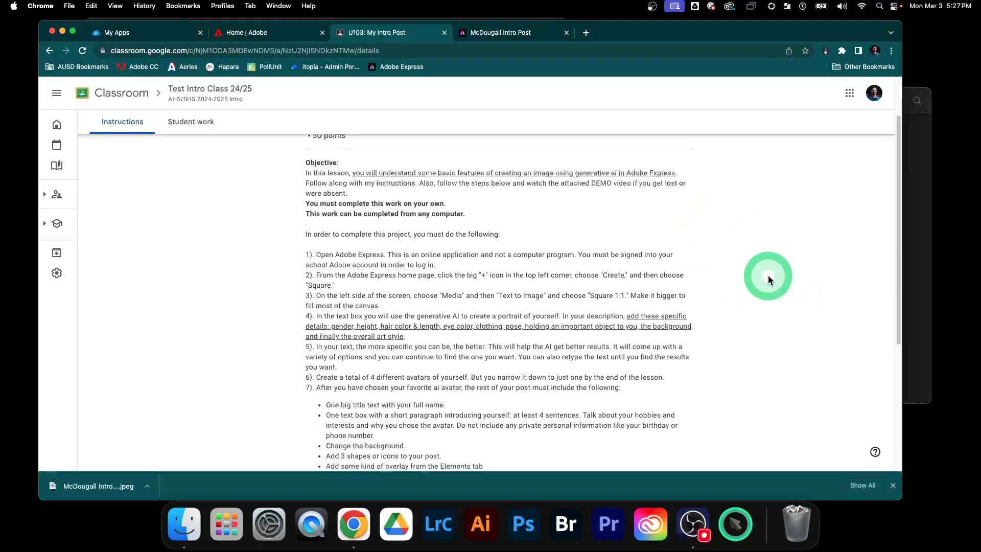
pyautogui.scroll(5, 768, 275)
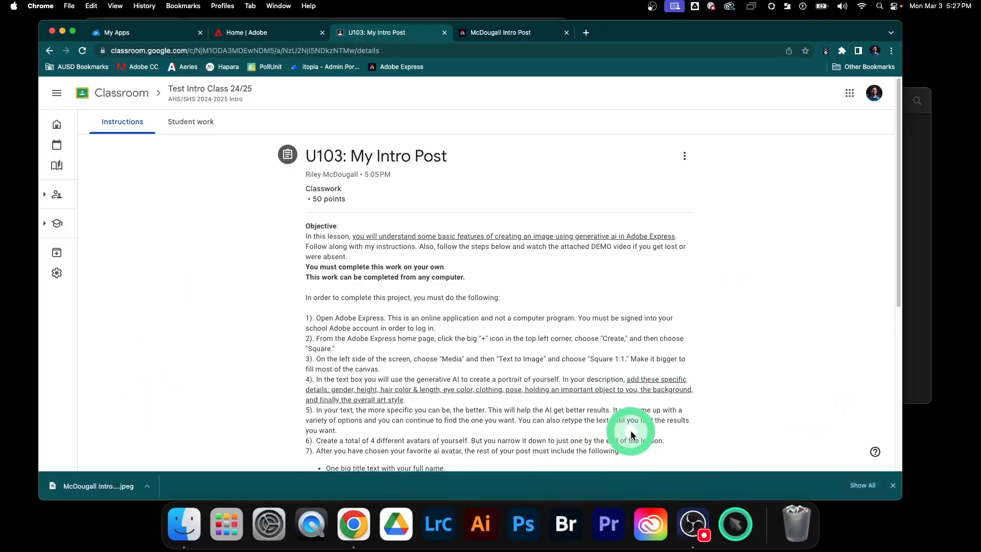
pyautogui.click(691, 516)
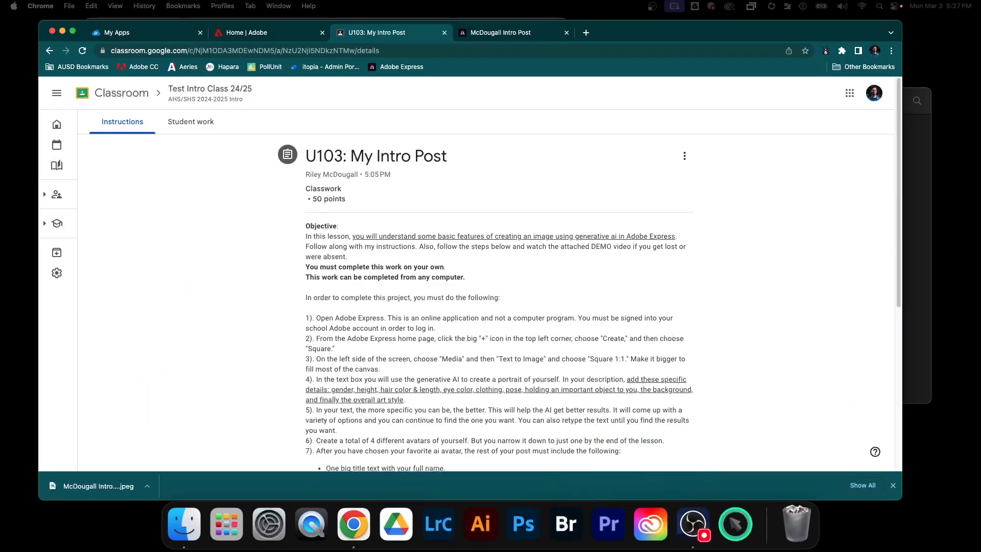